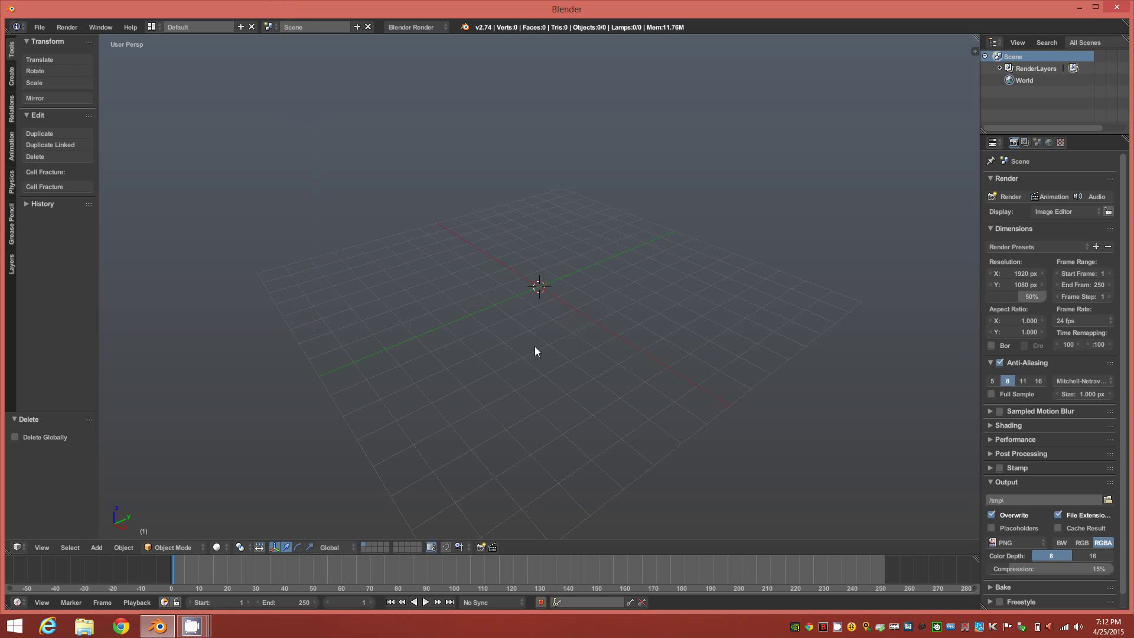
- Add a regular Solid mesh from the Math Function meshes at the origin of the empty scene
mouse_move(533, 352)
middle_down()
mouse_move(498, 357)
mouse_move(525, 353)
mouse_move(478, 375)
mouse_move(539, 379)
mouse_move(535, 347)
mouse_move(512, 356)
middle_up()
middle_drag(533, 350, 559, 356)
key(space)
mouse_move(531, 340)
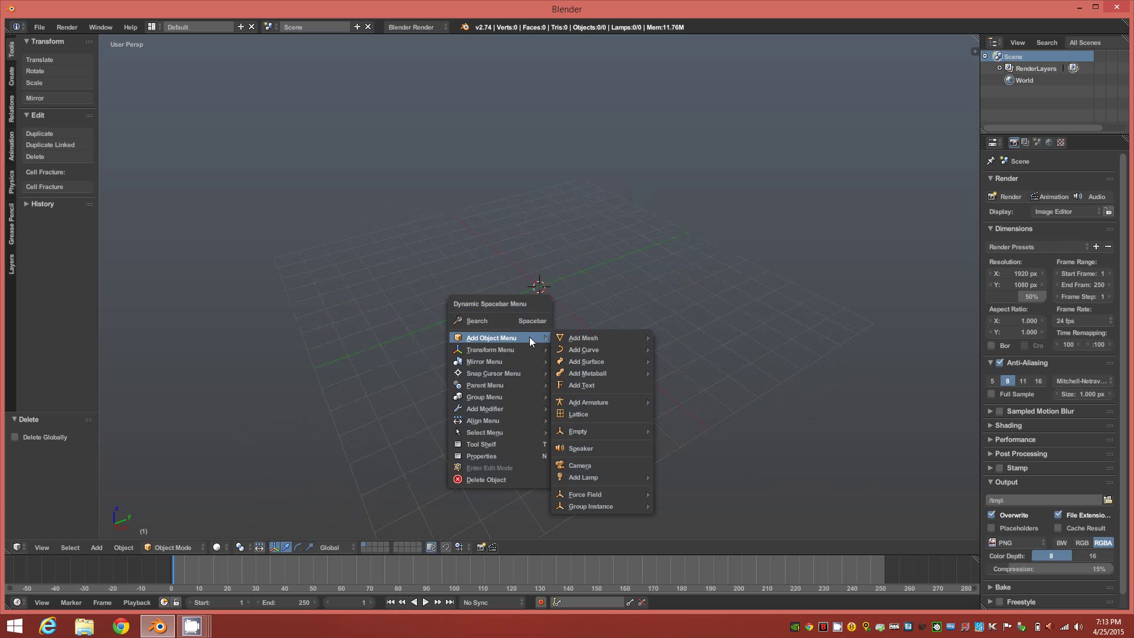
mouse_move(603, 338)
mouse_move(696, 521)
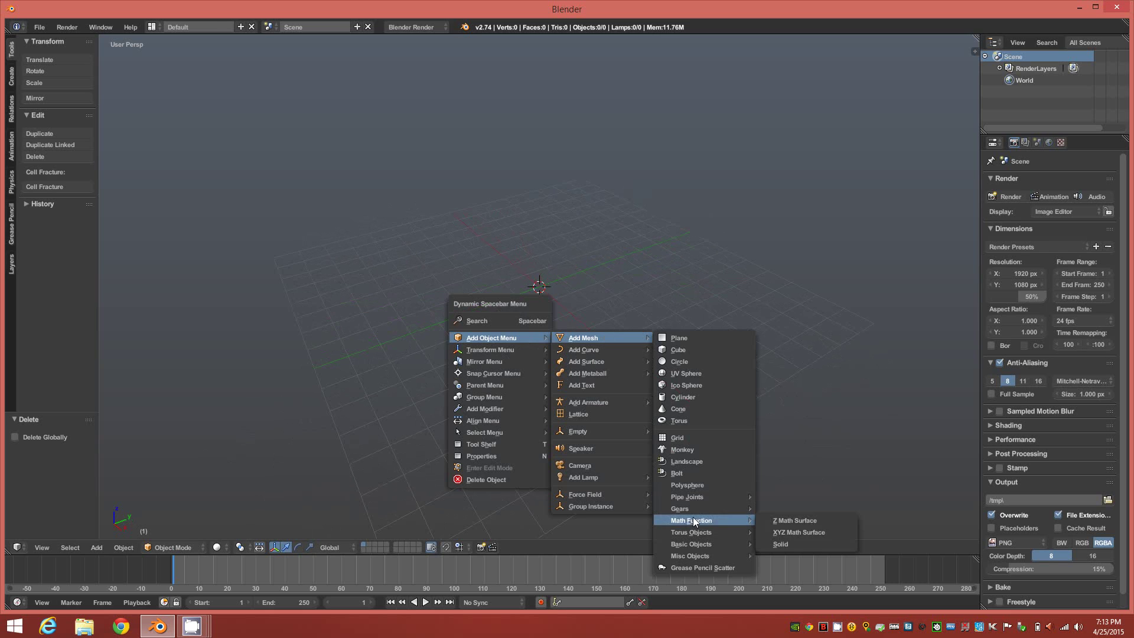
click(802, 543)
scroll(507, 321, up, 5)
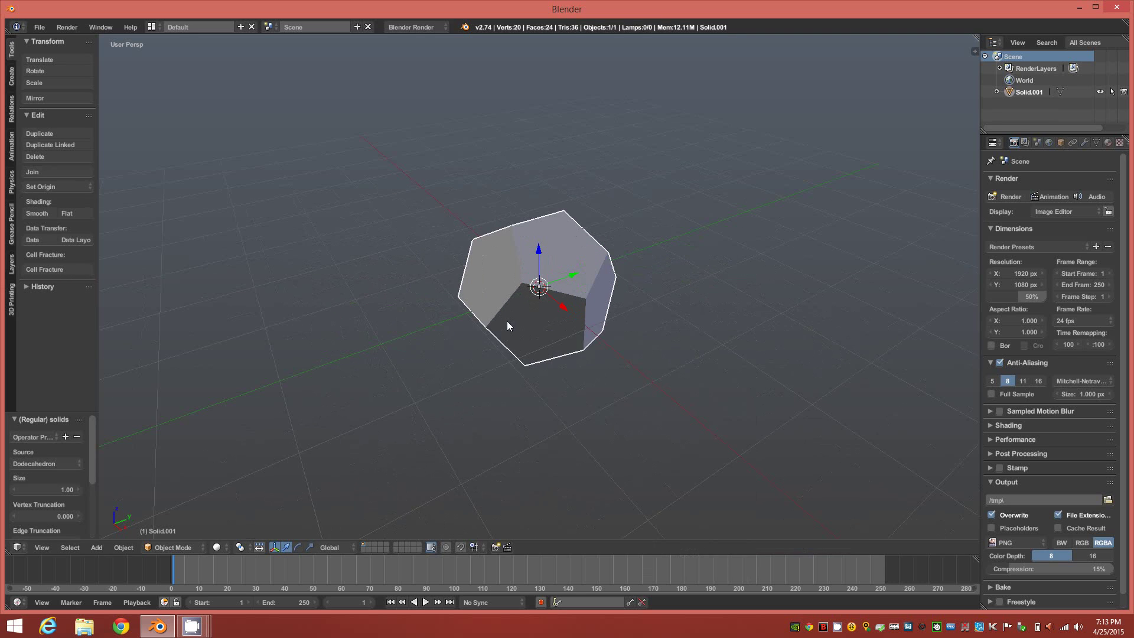
mouse_move(576, 374)
middle_down()
mouse_move(537, 381)
mouse_move(567, 382)
middle_up()
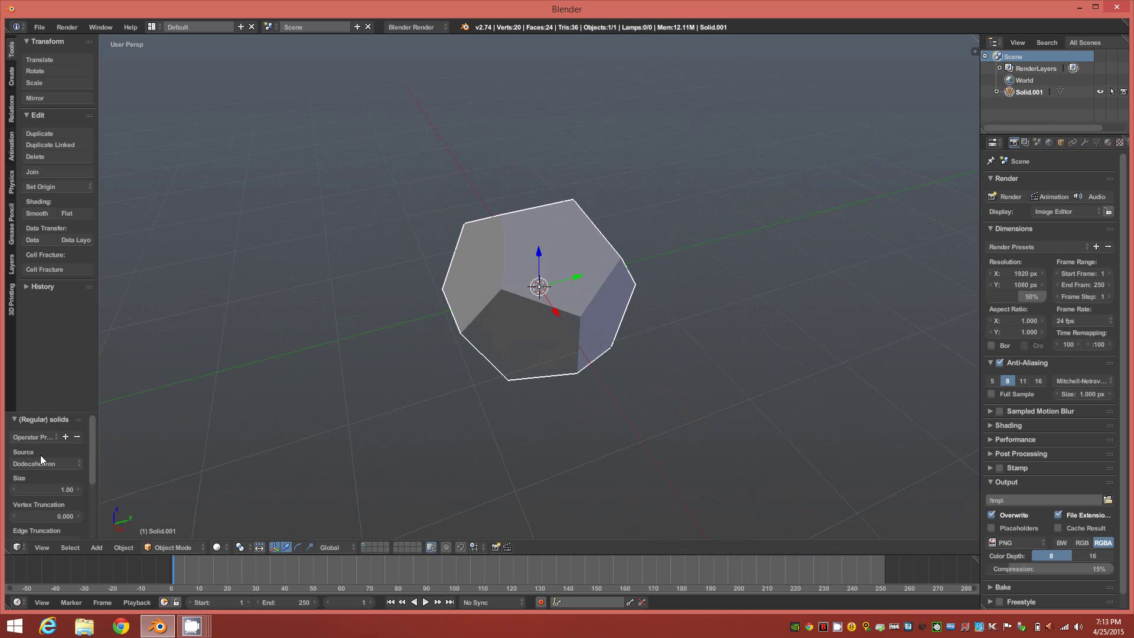
- Change the new solid's source shape to Tetrahedron
click(78, 462)
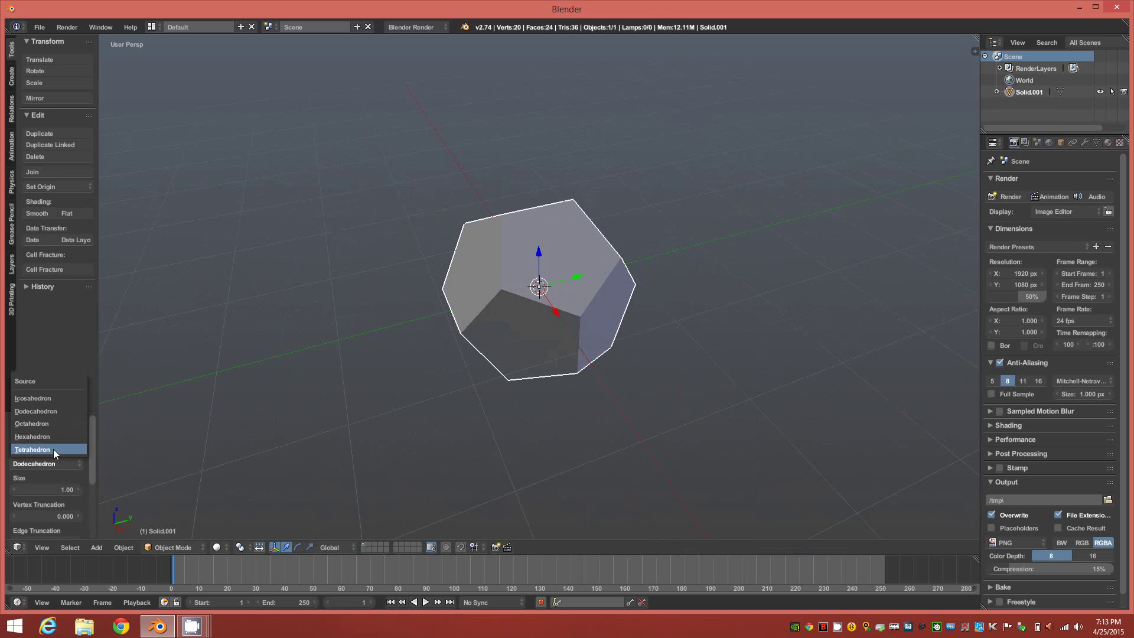
click(53, 449)
mouse_move(375, 416)
middle_down()
mouse_move(356, 392)
mouse_move(387, 406)
middle_up()
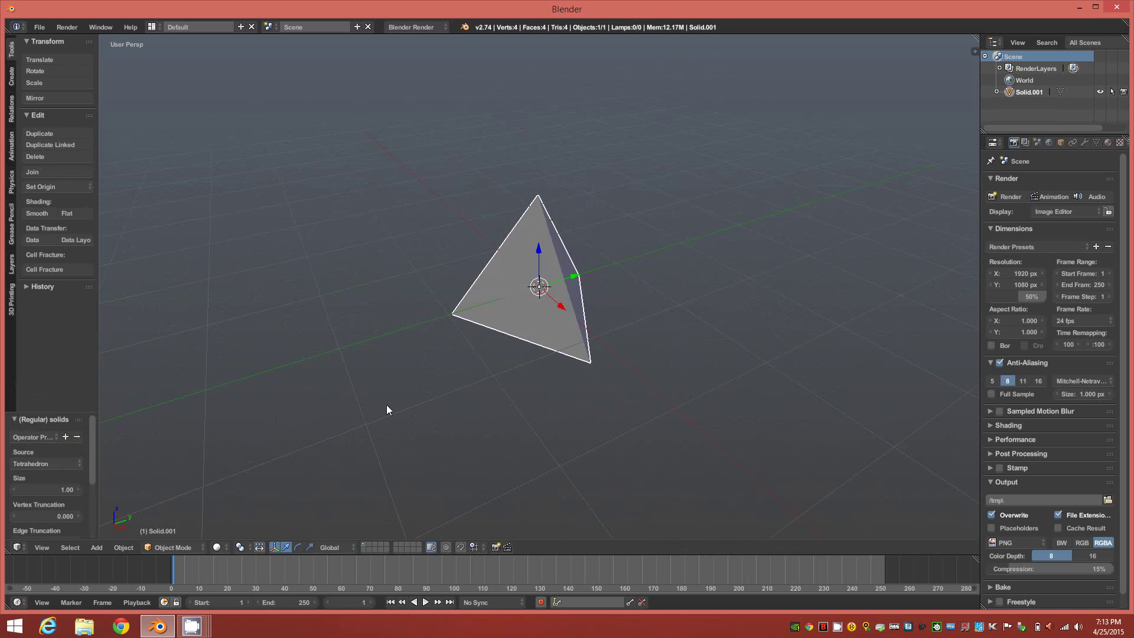
- Set the solid's source shape to Dodecahedron
click(74, 465)
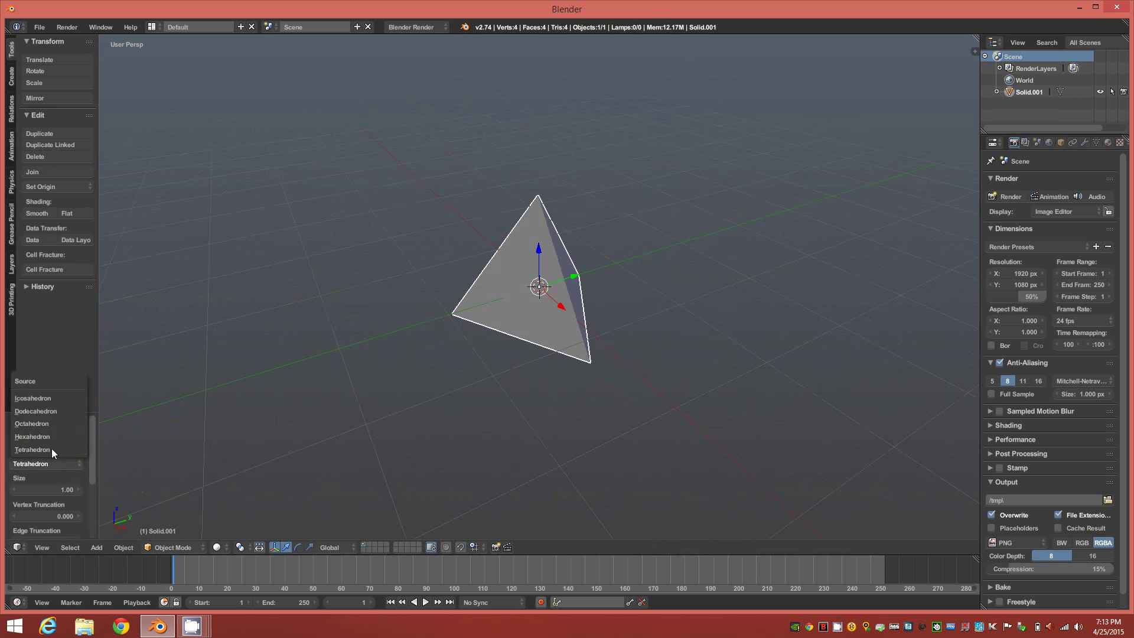
click(76, 466)
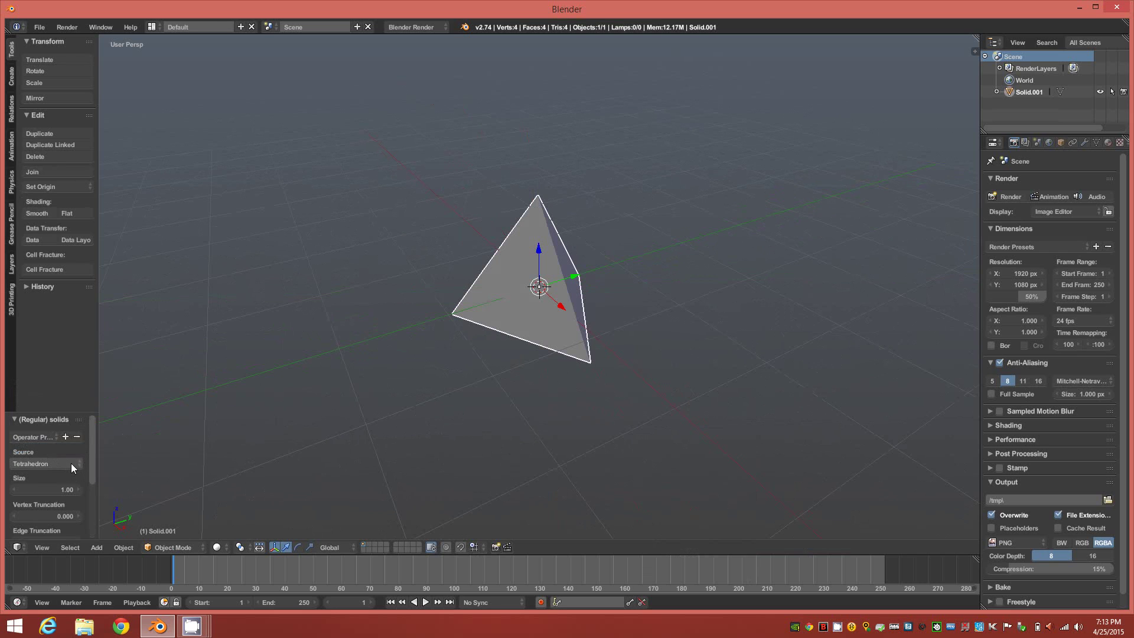
click(71, 464)
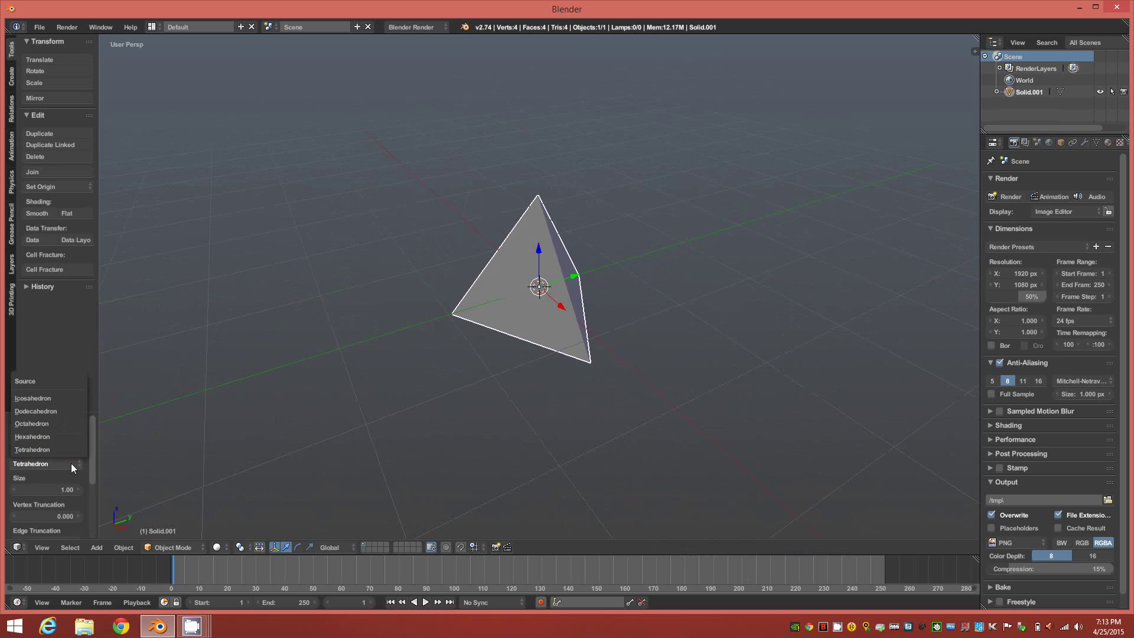
click(60, 410)
middle_drag(439, 406, 406, 402)
scroll(476, 372, up, 2)
scroll(476, 368, up, 1)
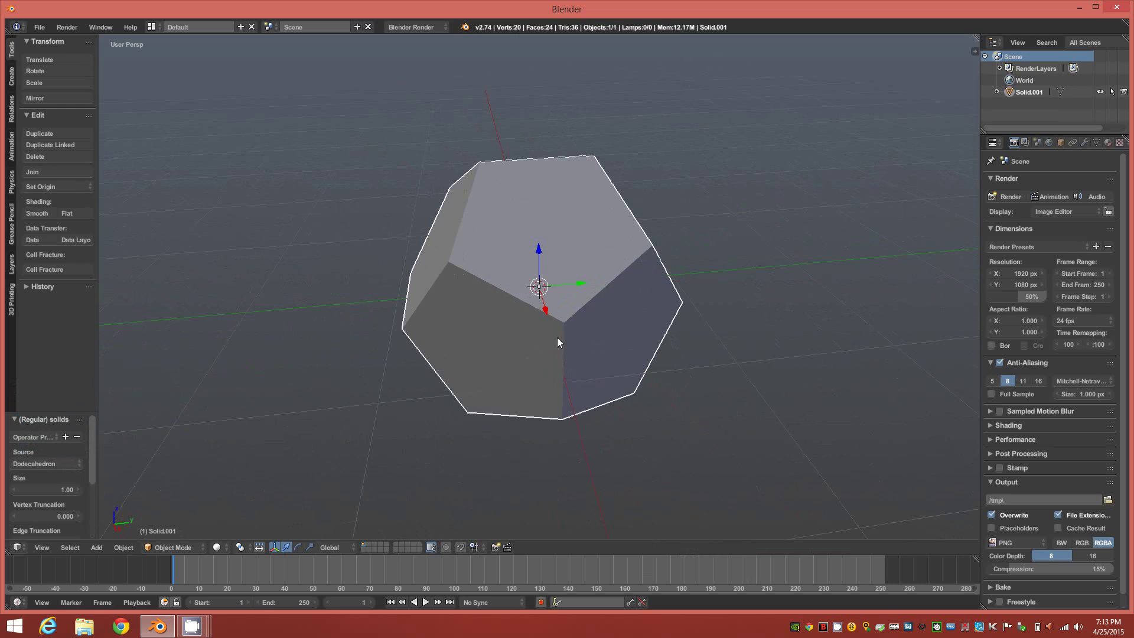
mouse_move(562, 339)
middle_down()
mouse_move(587, 337)
mouse_move(547, 379)
mouse_move(539, 347)
mouse_move(562, 338)
mouse_move(509, 336)
mouse_move(573, 338)
middle_up()
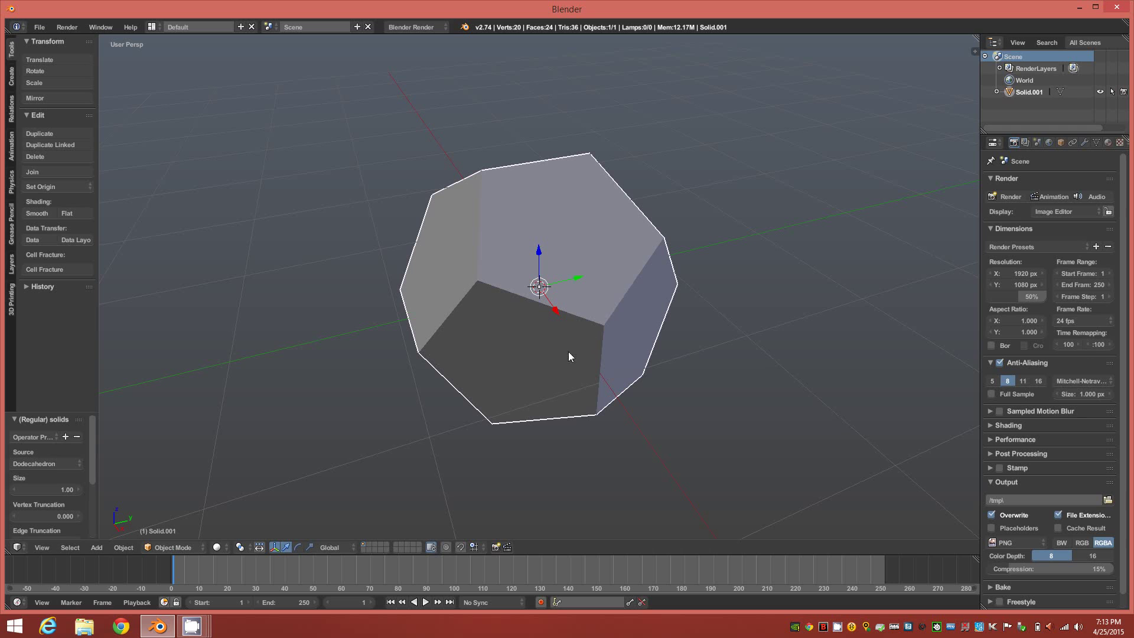
- Switch the dodecahedron to Edit Mode
key(Tab)
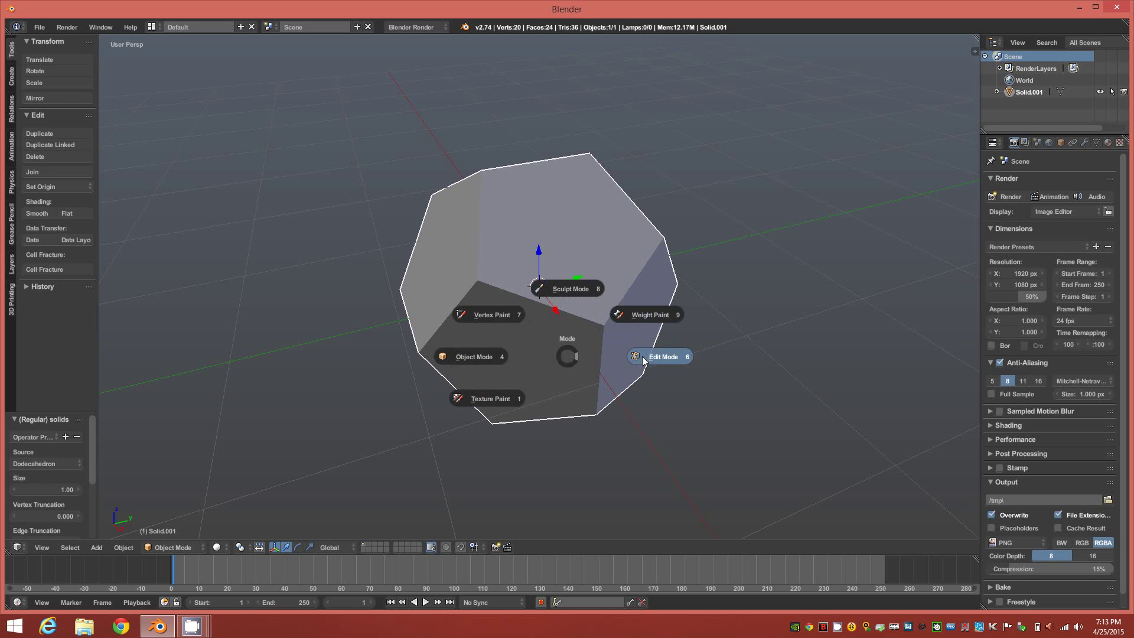
click(576, 354)
middle_drag(577, 353, 562, 216)
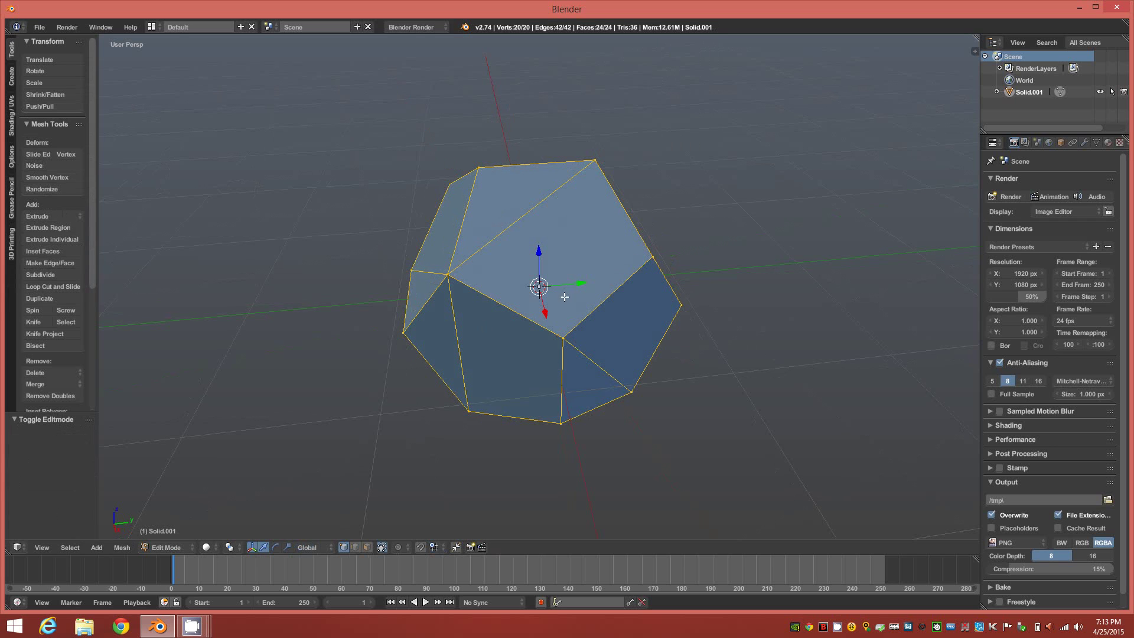
mouse_move(566, 297)
middle_down()
mouse_move(456, 303)
mouse_move(561, 305)
middle_up()
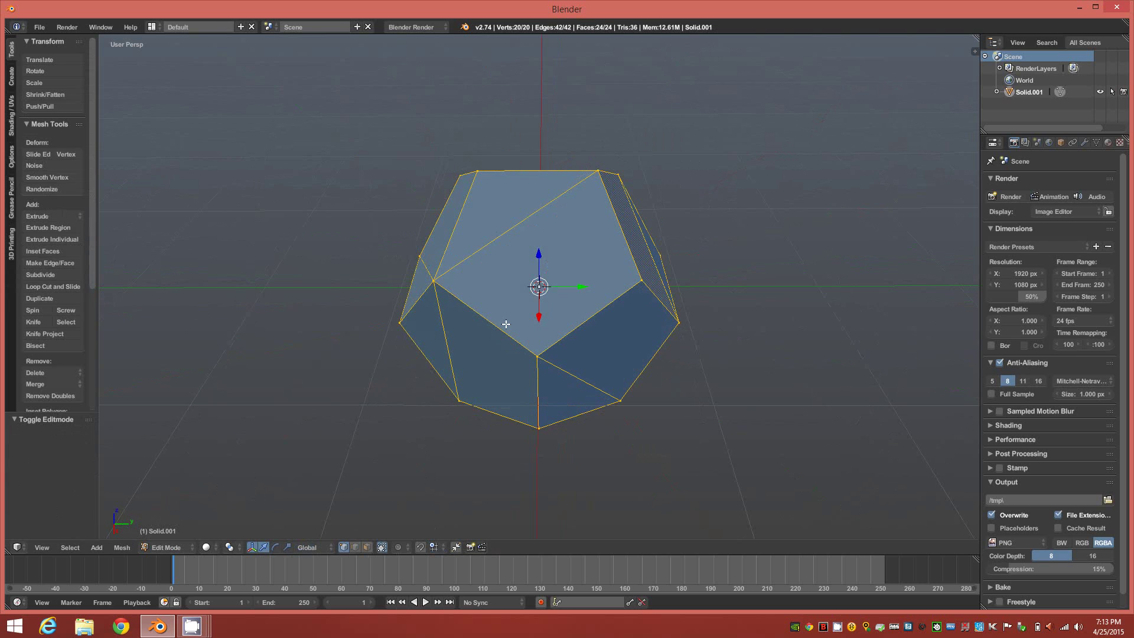
- In edge select mode, select a diagonal edge plus all edges of similar Length, and dissolve them to leave clean pentagonal faces
key(2)
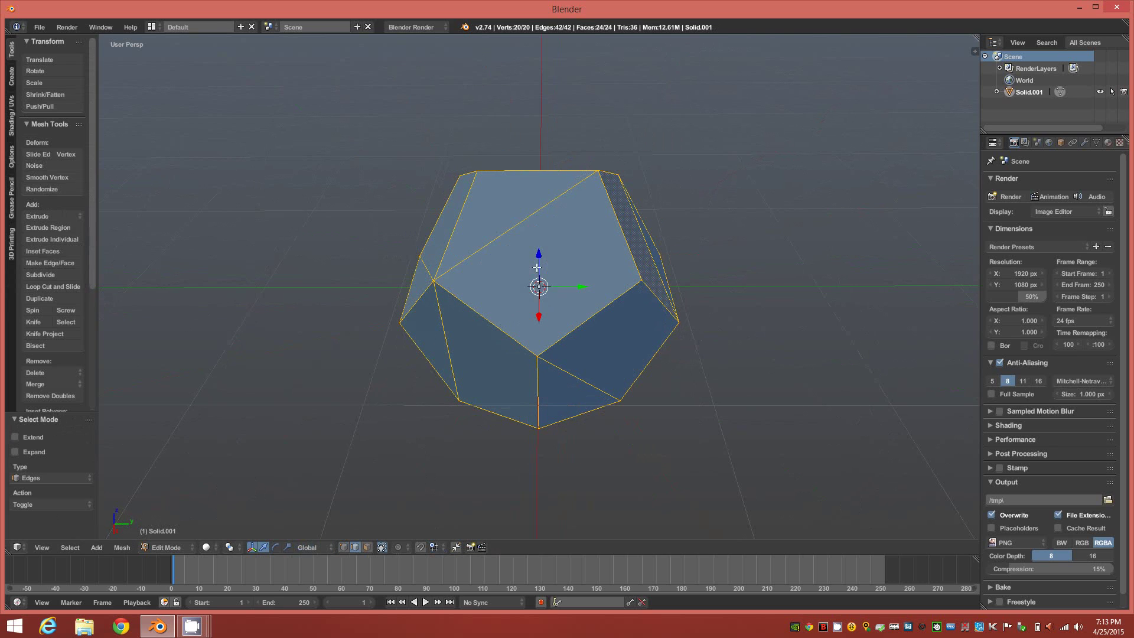
right_click(507, 232)
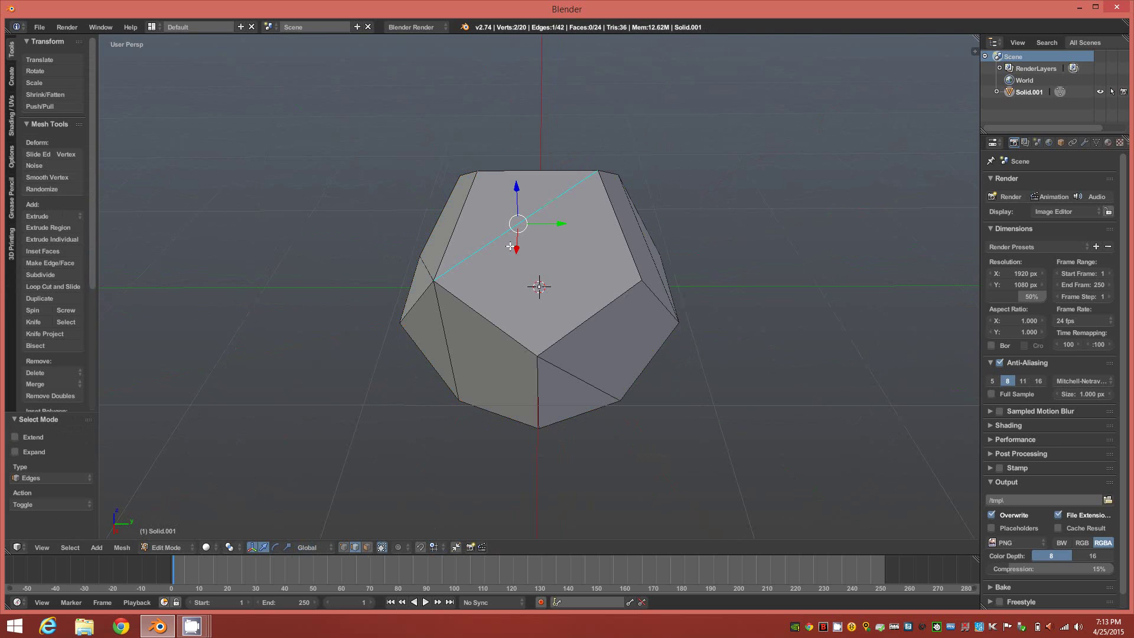
key(shift+g)
click(510, 246)
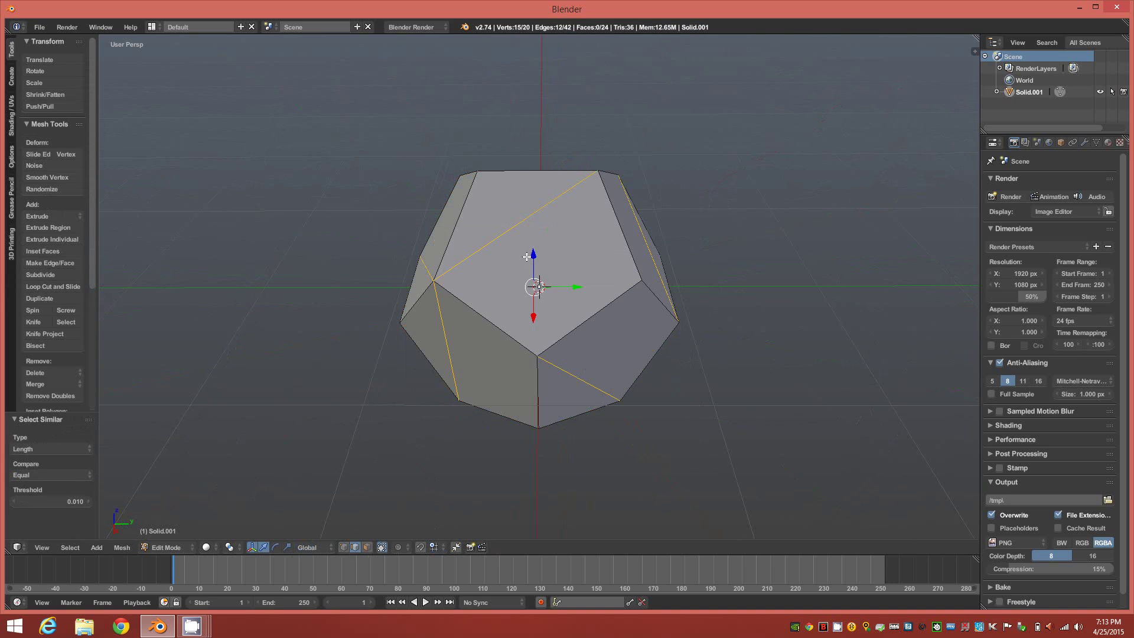
mouse_move(572, 256)
middle_down()
mouse_move(449, 253)
mouse_move(469, 231)
mouse_move(541, 260)
mouse_move(625, 240)
mouse_move(549, 269)
mouse_move(575, 269)
middle_up()
key(x)
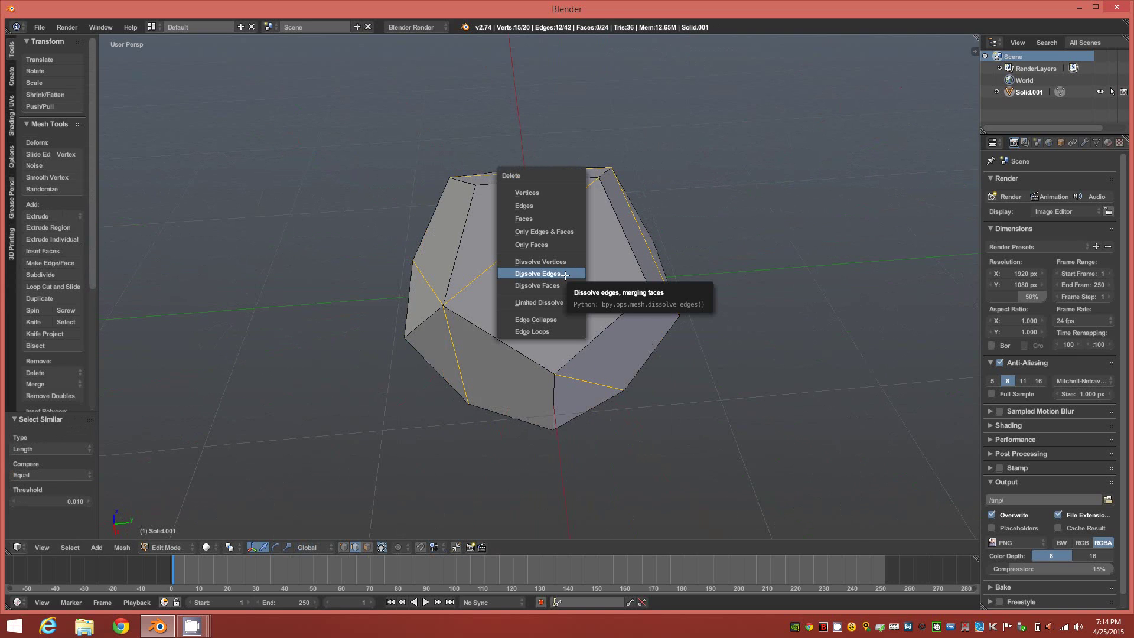
click(565, 275)
middle_drag(565, 275, 561, 318)
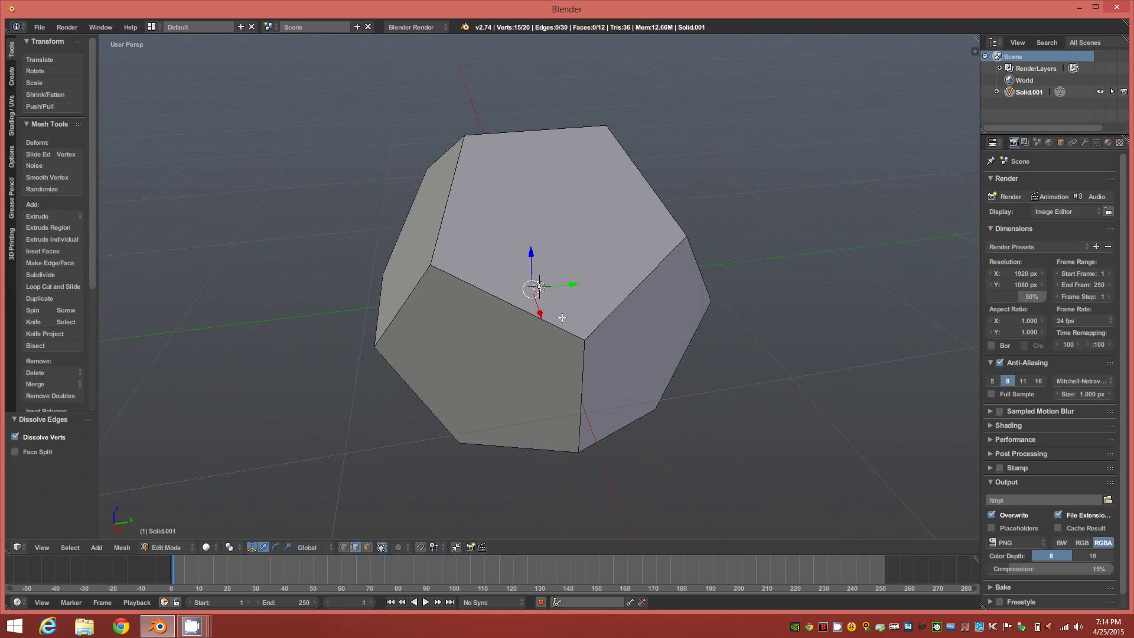
- Subdivide the whole dodecahedron with one cut, using the Inner Vert quad corner type
key(a)
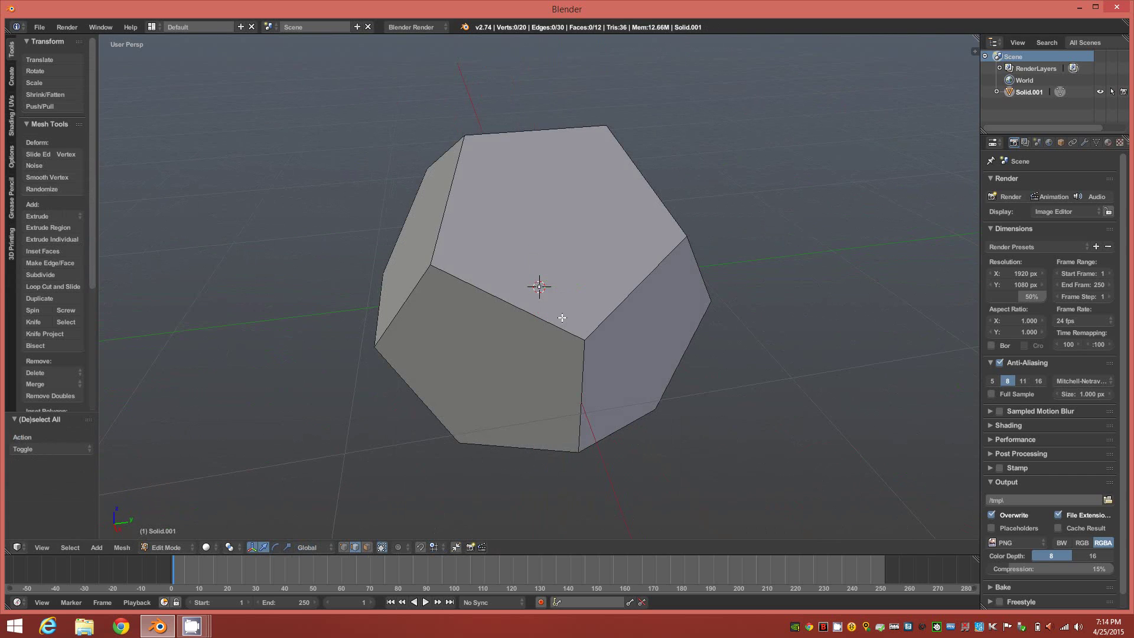
key(a)
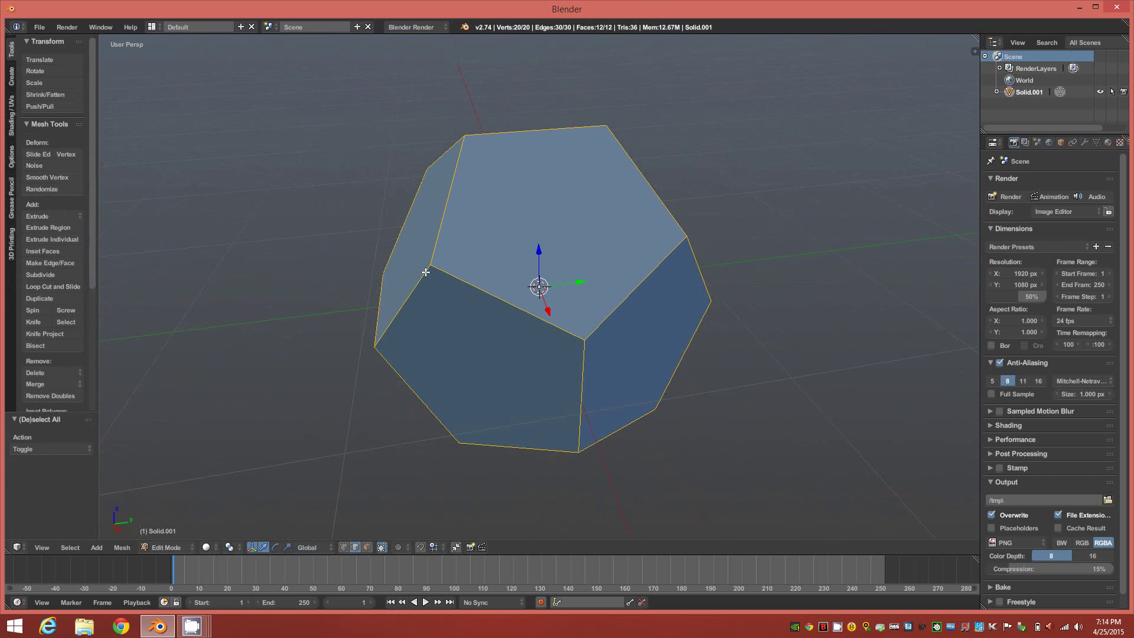
click(63, 276)
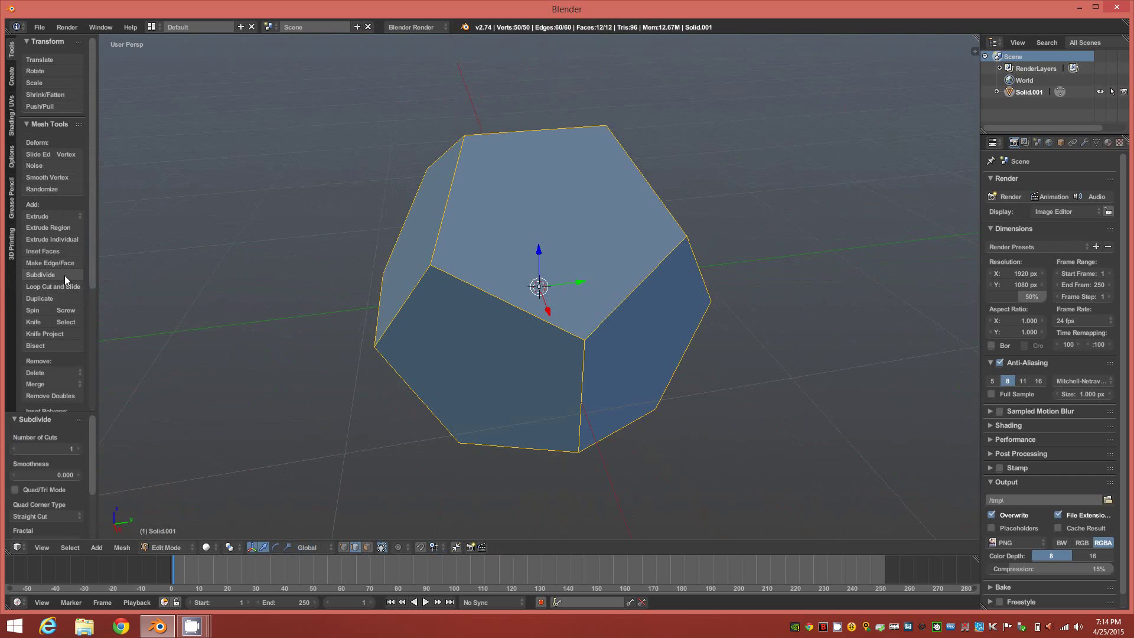
click(76, 516)
click(45, 501)
middle_drag(618, 370, 561, 329)
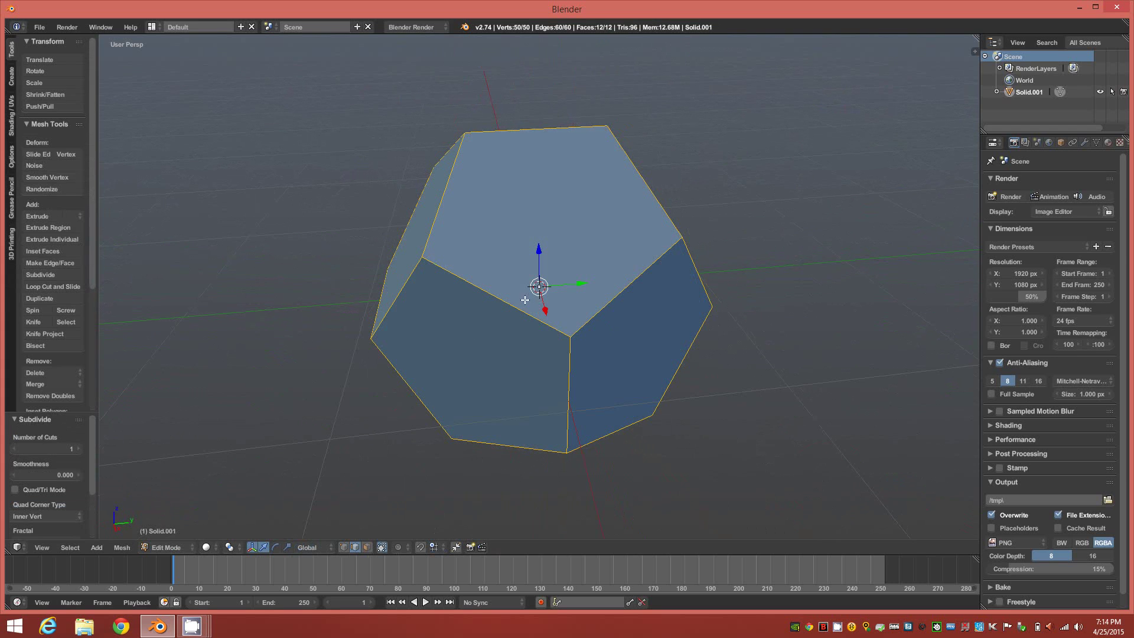
middle_drag(505, 344, 537, 342)
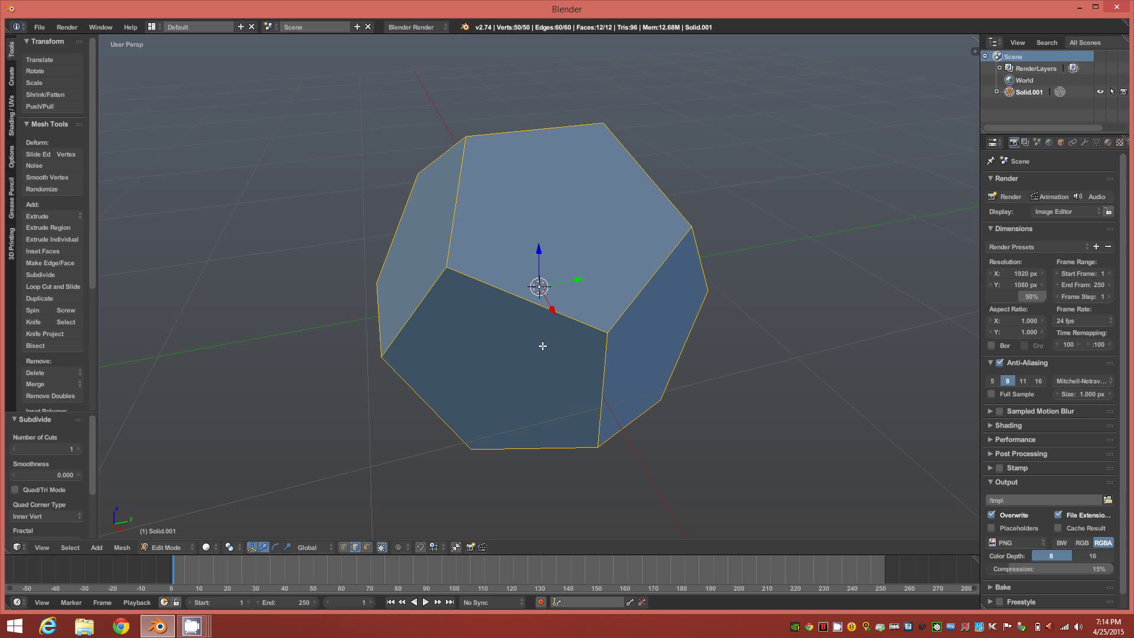
- In face select mode, inset all faces of the dodecahedron with the Individual option enabled
key(3)
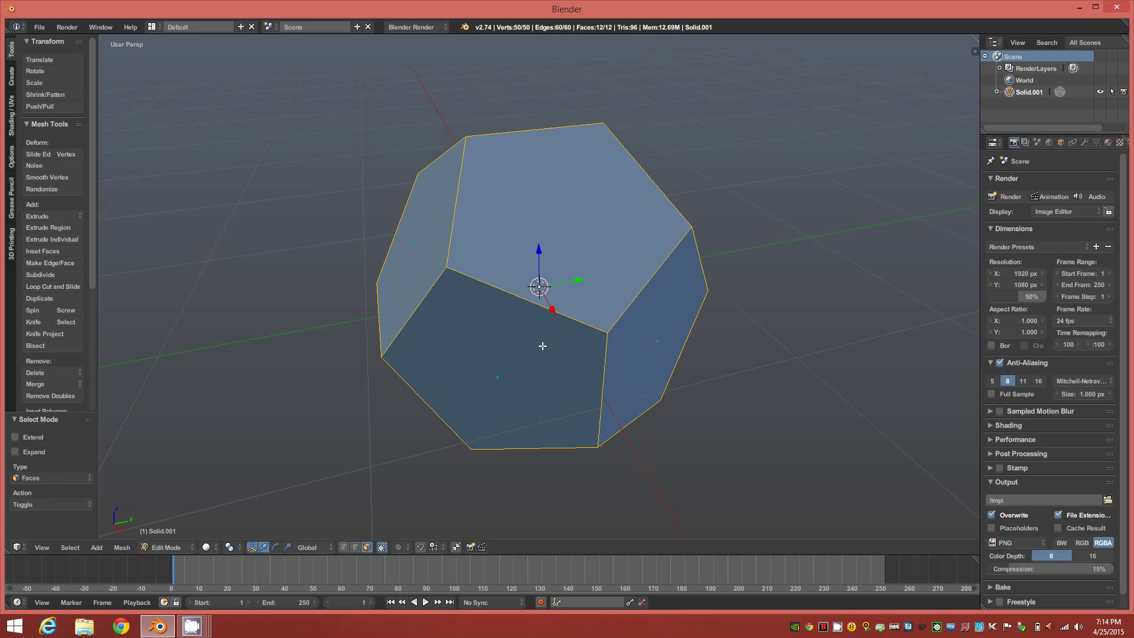
key(i)
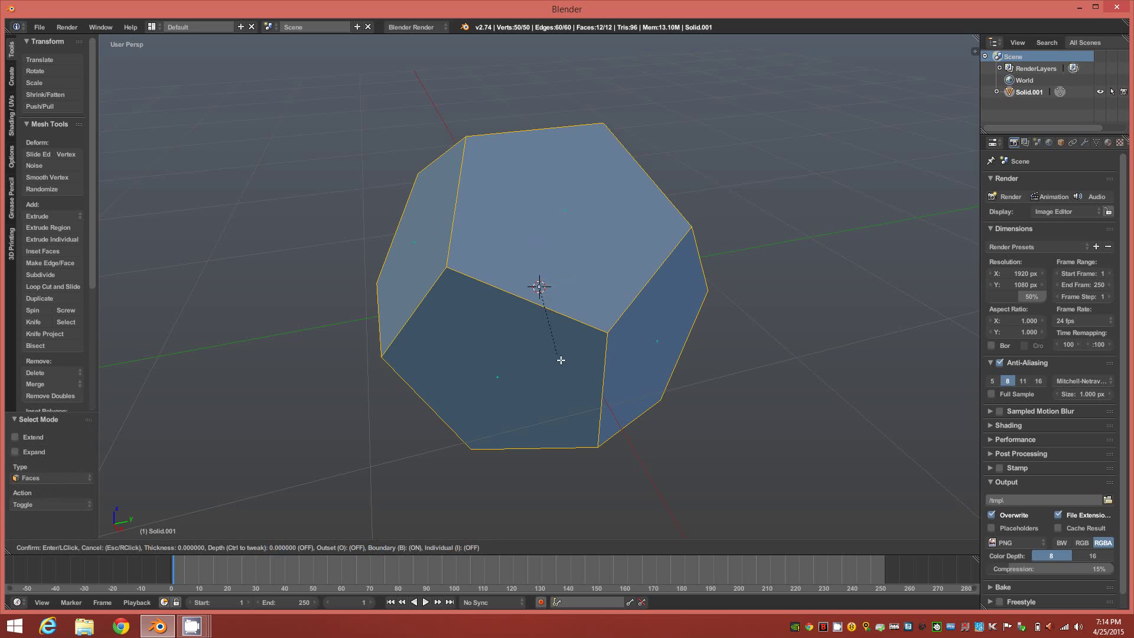
click(594, 380)
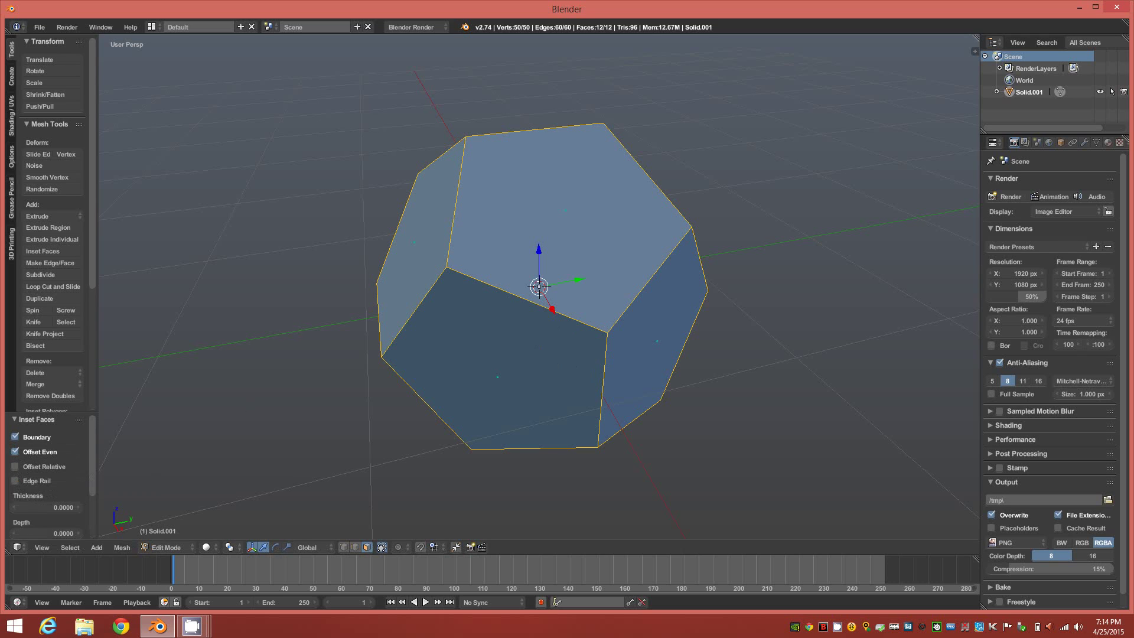
drag(90, 459, 90, 509)
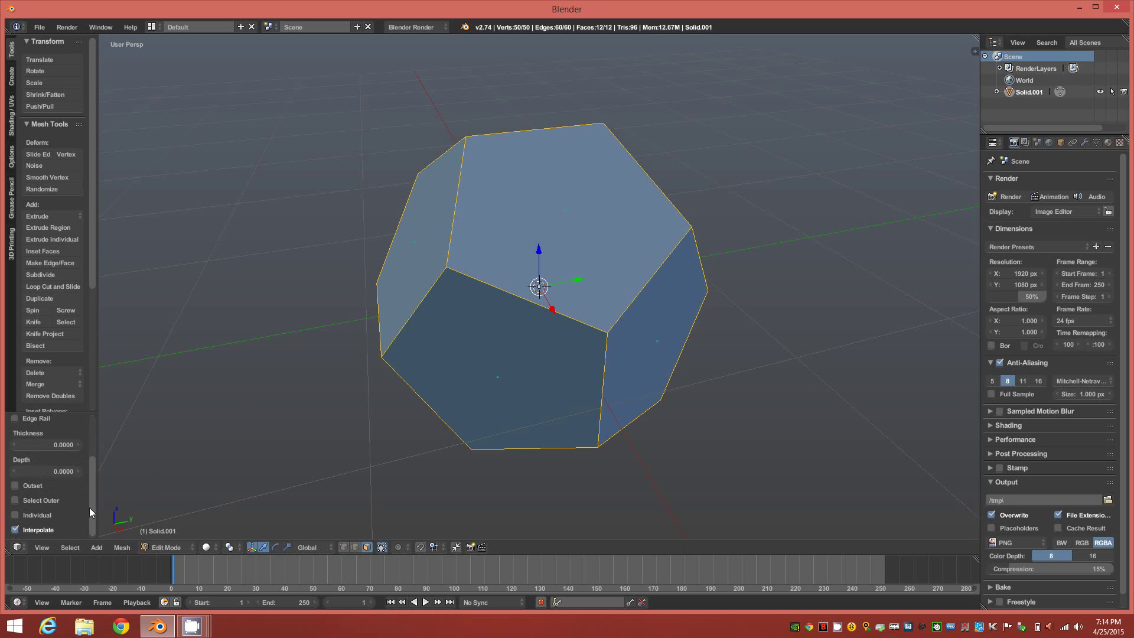
click(16, 515)
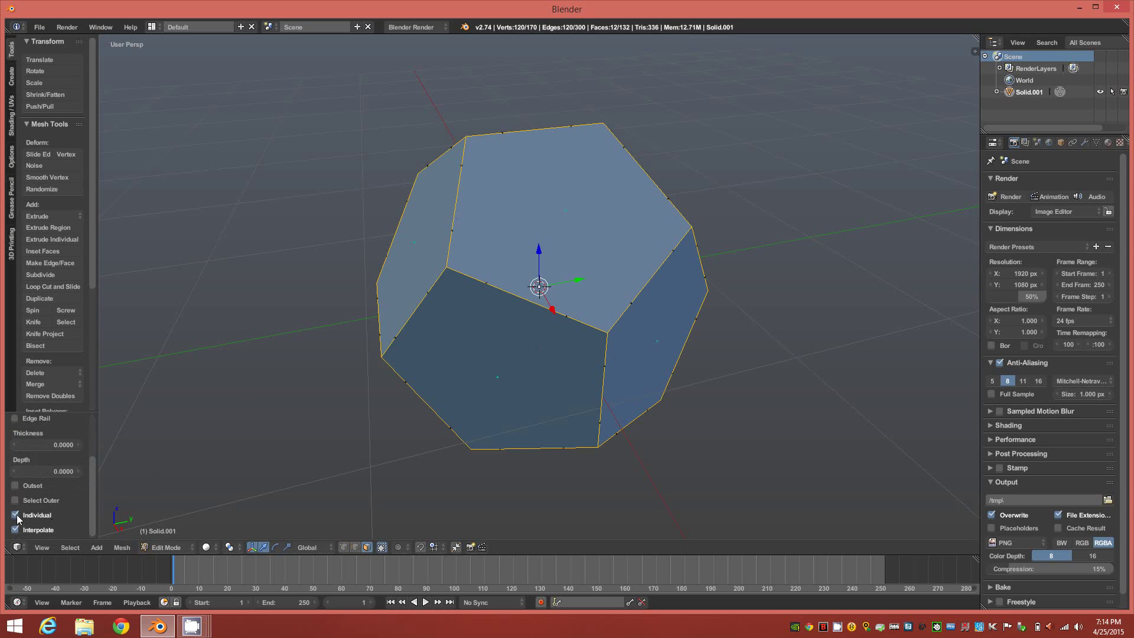
- Set the inset thickness to 0.5 so each face's inset converges at its center
drag(89, 490, 76, 470)
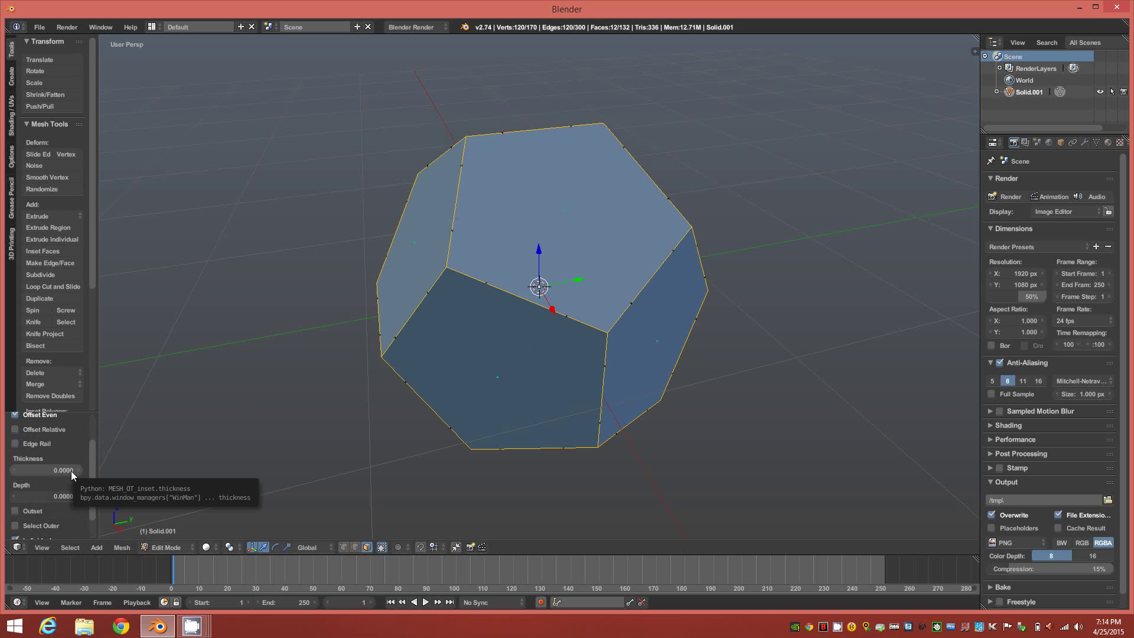
click(71, 470)
text(0.5)
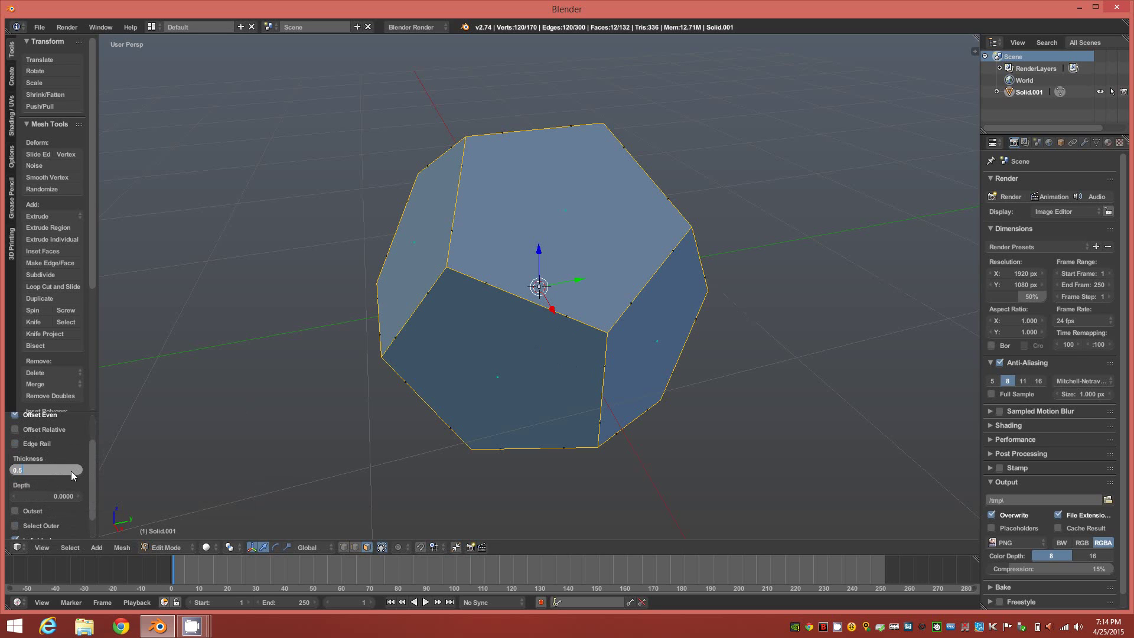
key(Return)
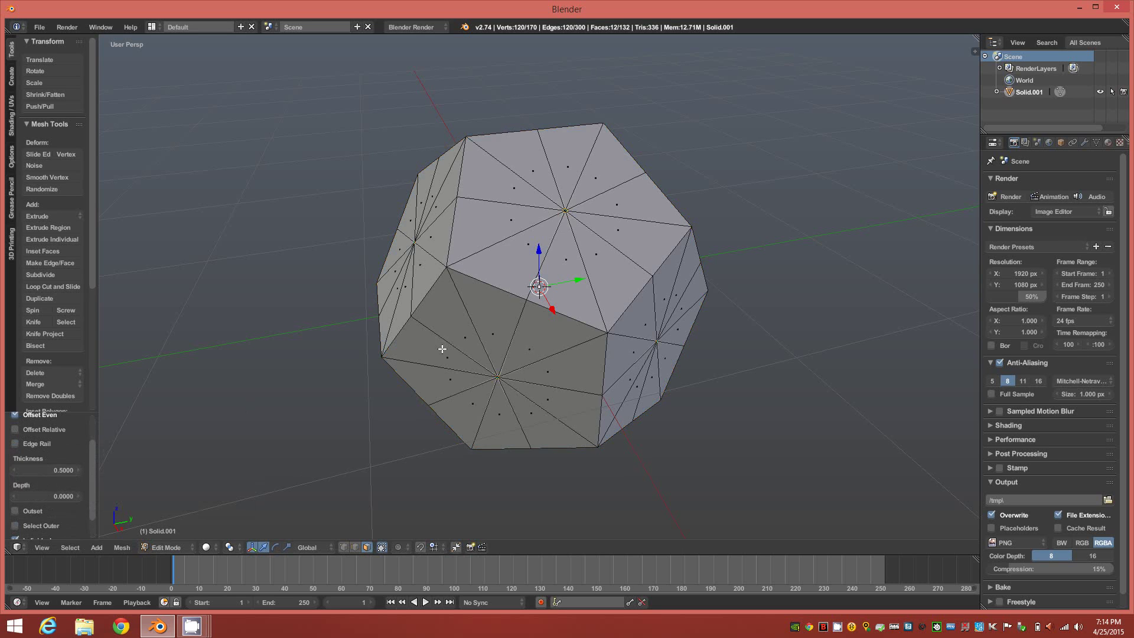
- Try other inset thickness values, up to about 0.777, and restore the thickness to 0.5
mouse_move(48, 469)
mouse_down()
mouse_move(12, 470)
mouse_move(43, 470)
mouse_up()
drag(141, 476, 73, 470)
click(70, 470)
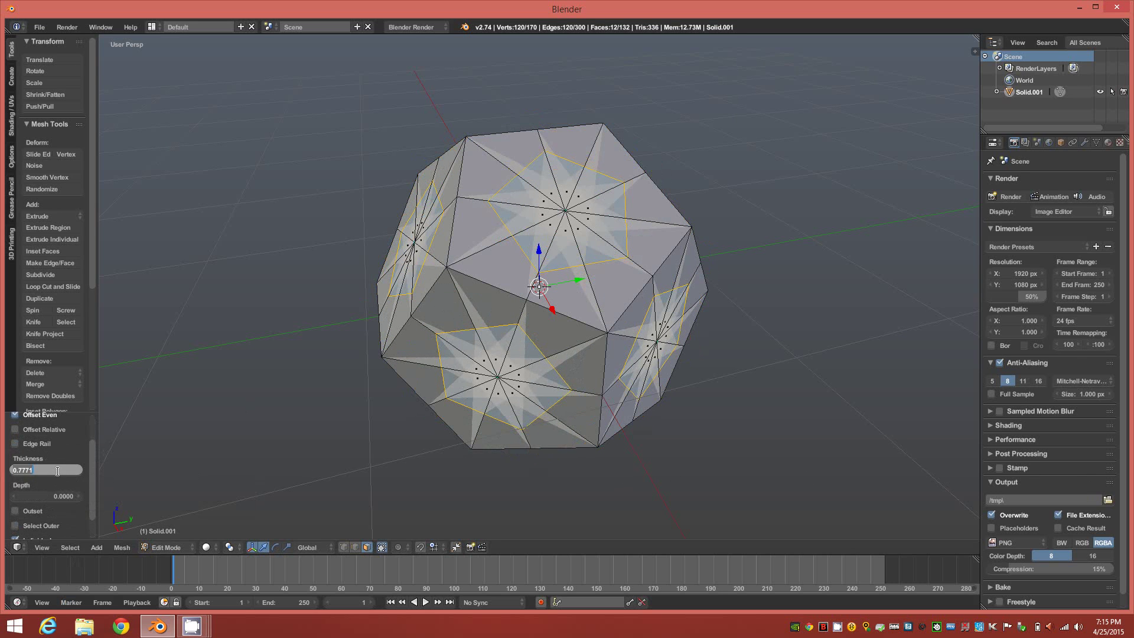
text(0.5)
key(Return)
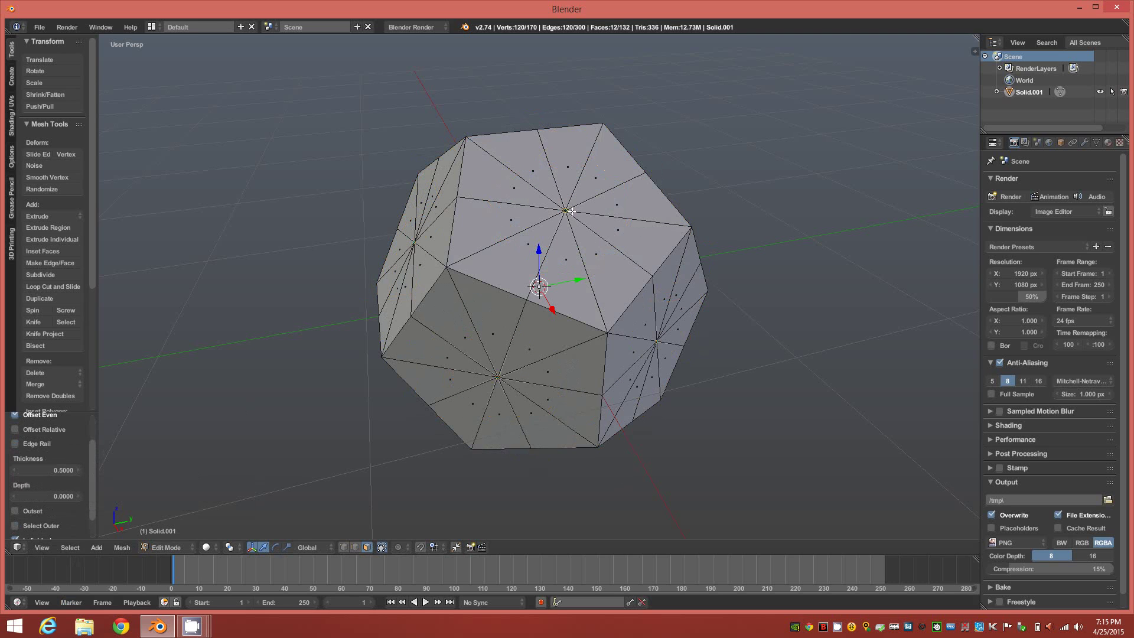
middle_drag(473, 371, 499, 367)
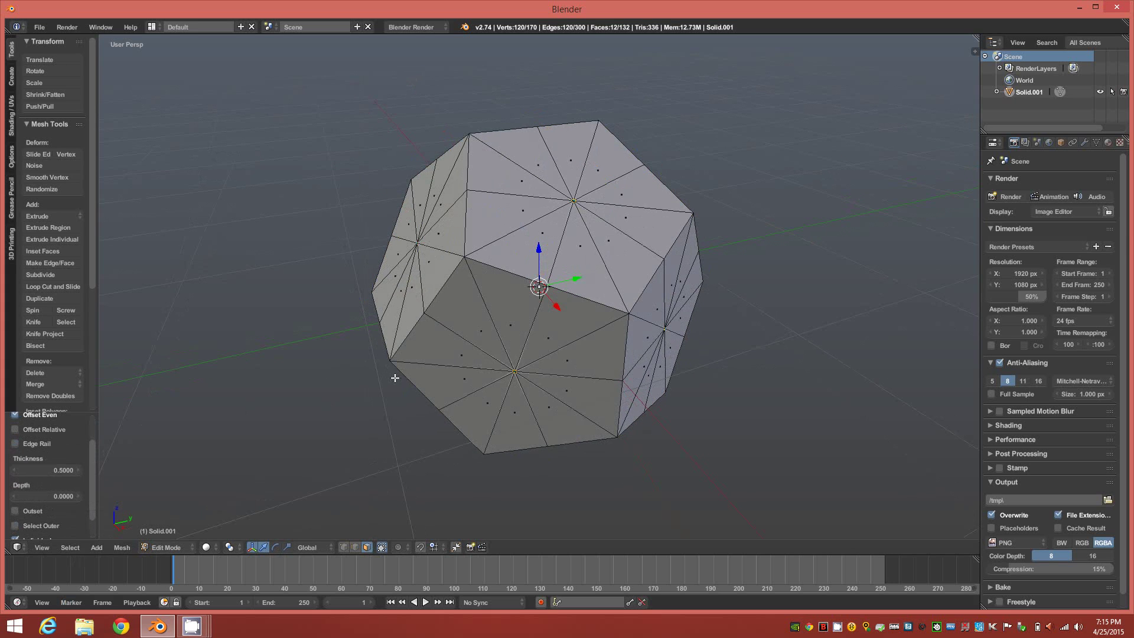
- Remove doubles on the inset dodecahedron mesh with a merge distance of 0.130 to weld each face's center vertices
key(w)
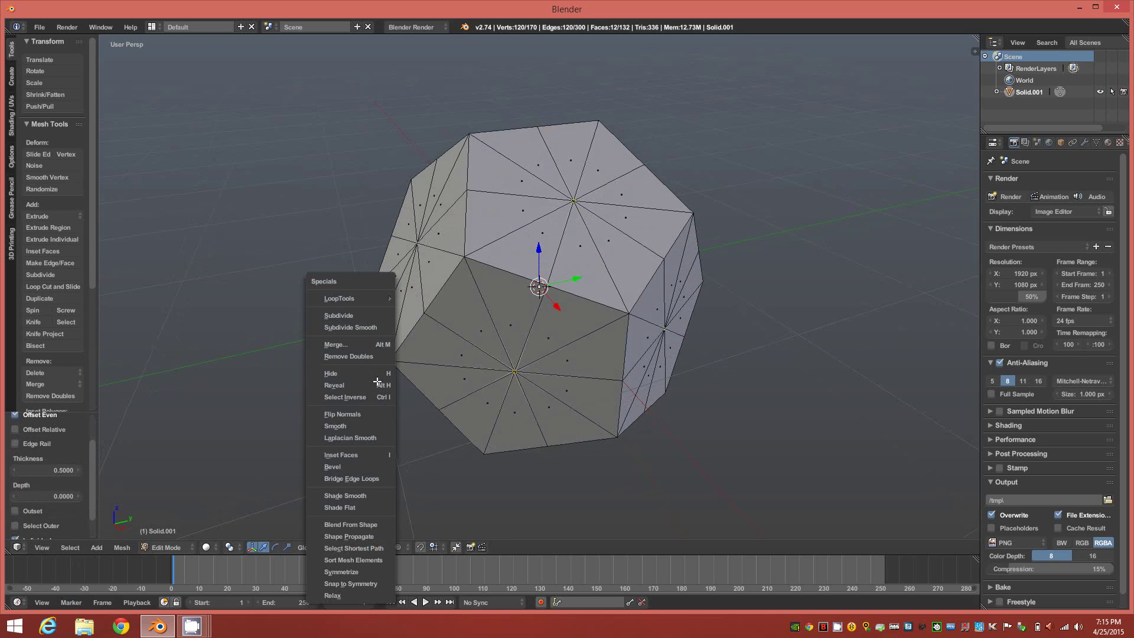
click(373, 358)
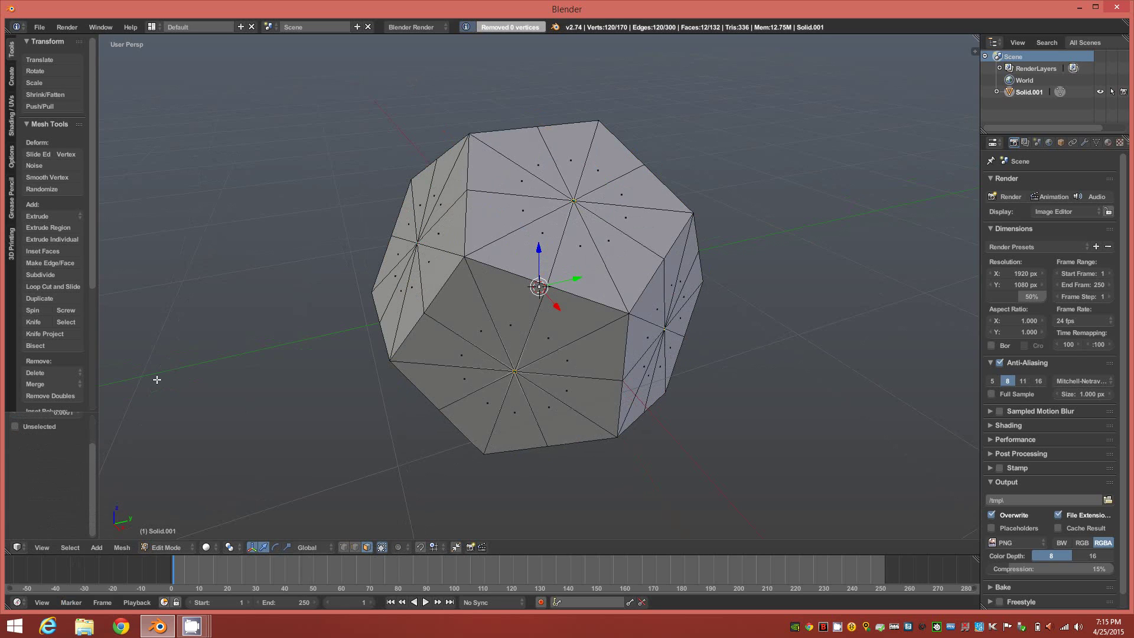
scroll(96, 449, up, 2)
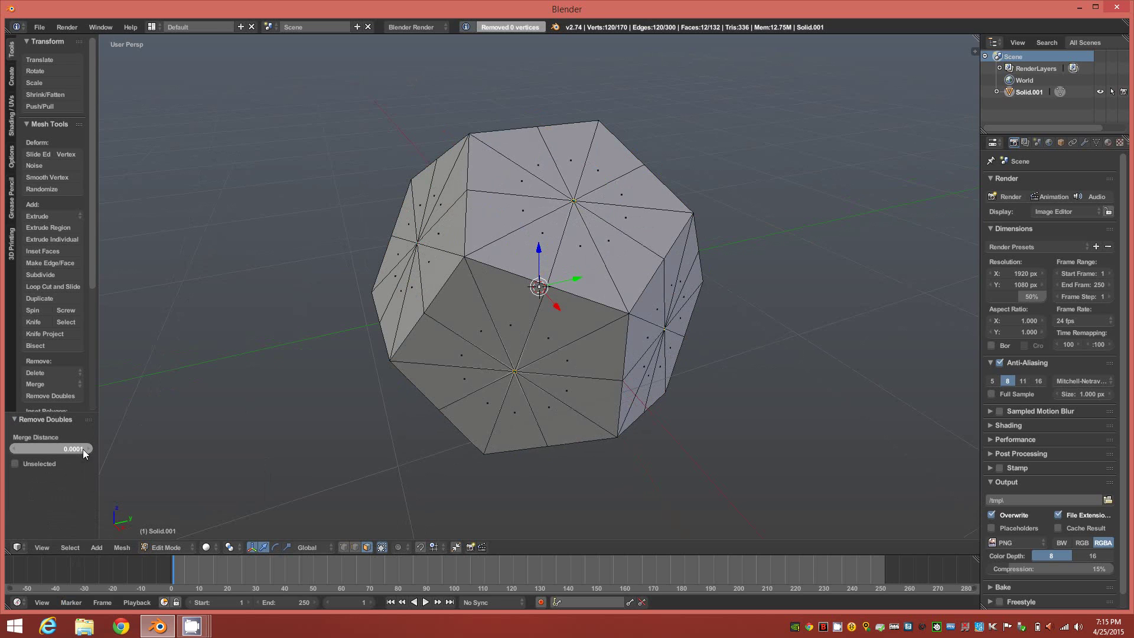
drag(86, 449, 94, 449)
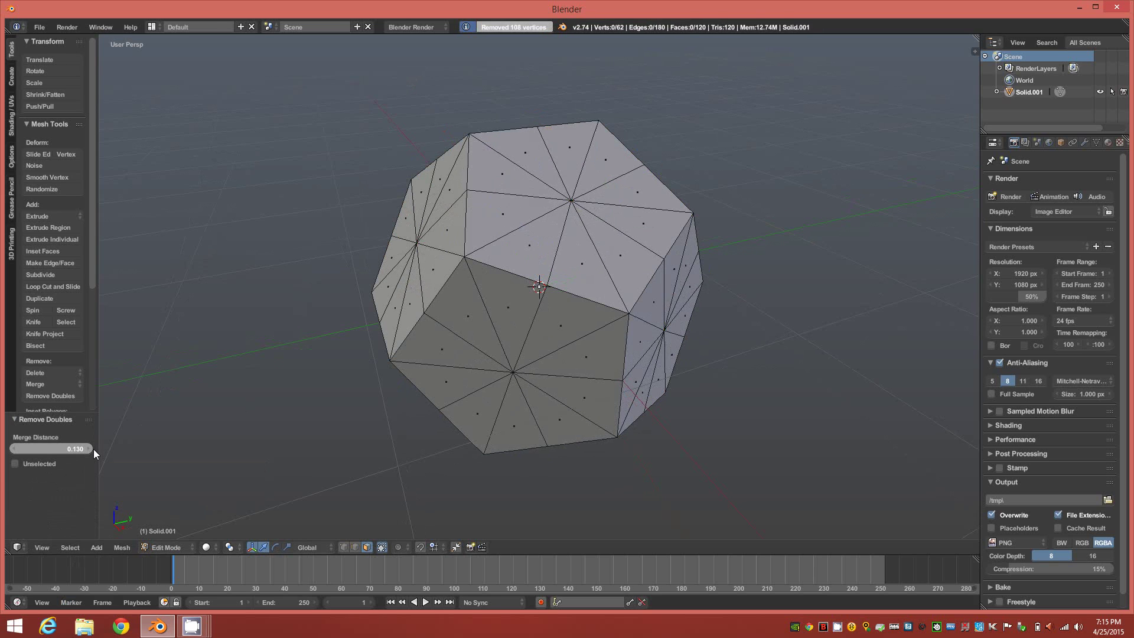
- In edge select mode, select the five edges running from one pentagon's center to its corners
middle_drag(433, 372, 576, 377)
scroll(512, 285, up, 2)
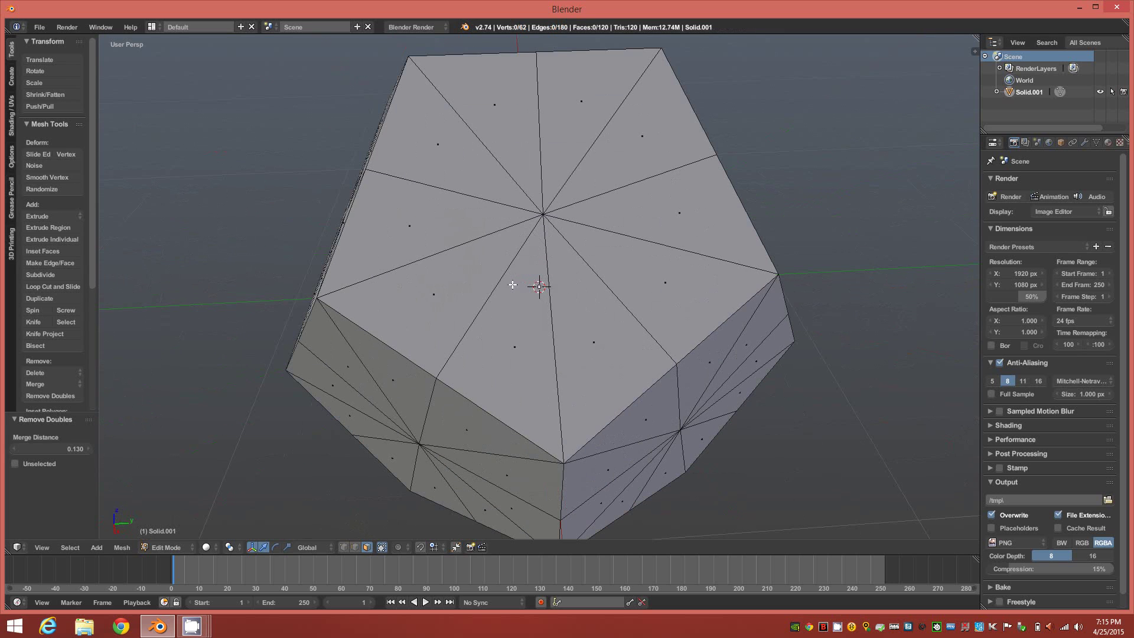
middle_drag(512, 285, 507, 292)
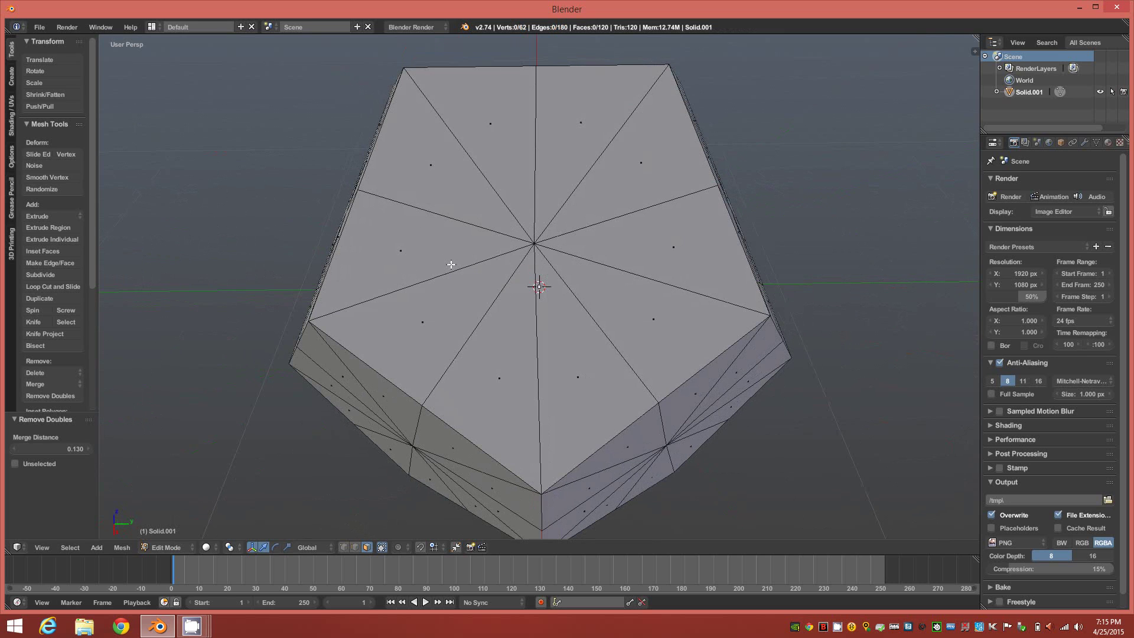
middle_drag(416, 223, 447, 222)
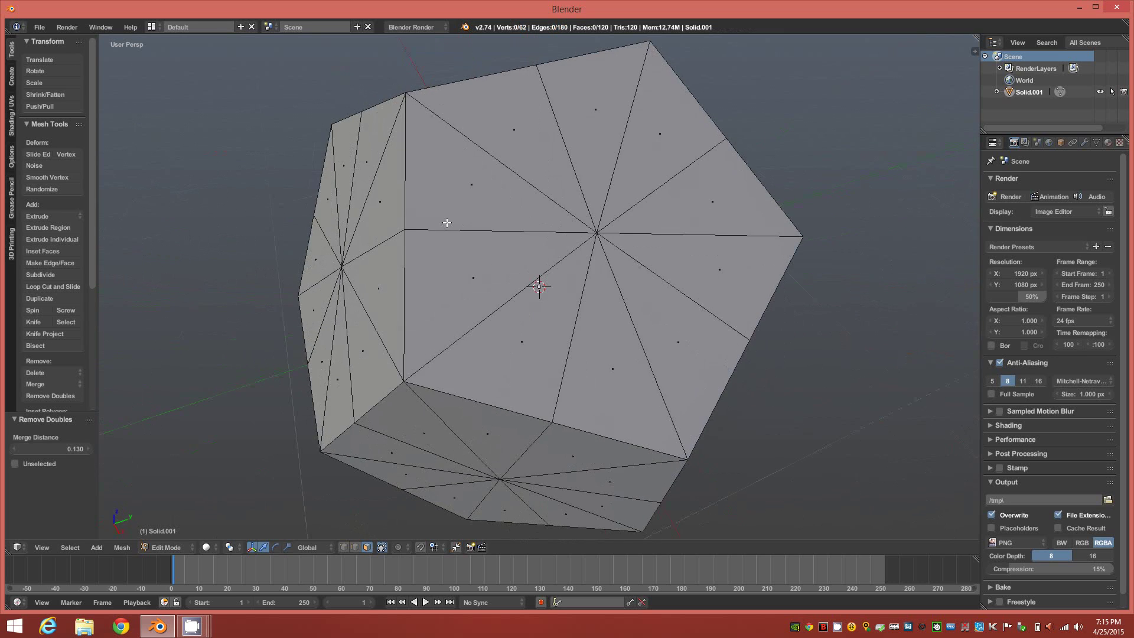
middle_drag(636, 242, 605, 238)
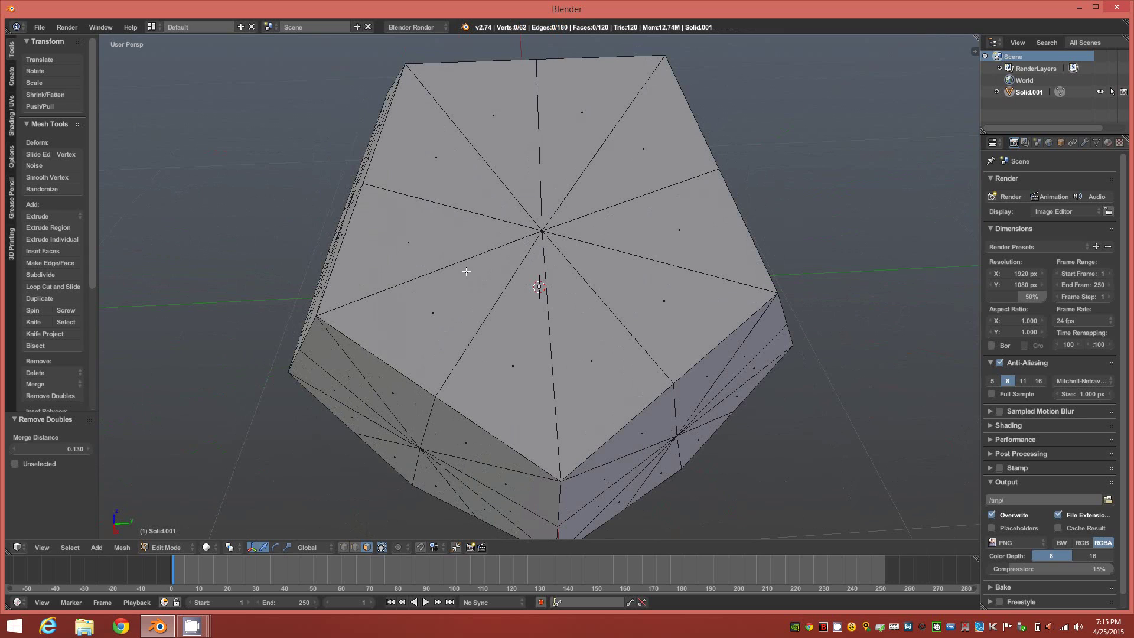
key(2)
right_click(402, 286)
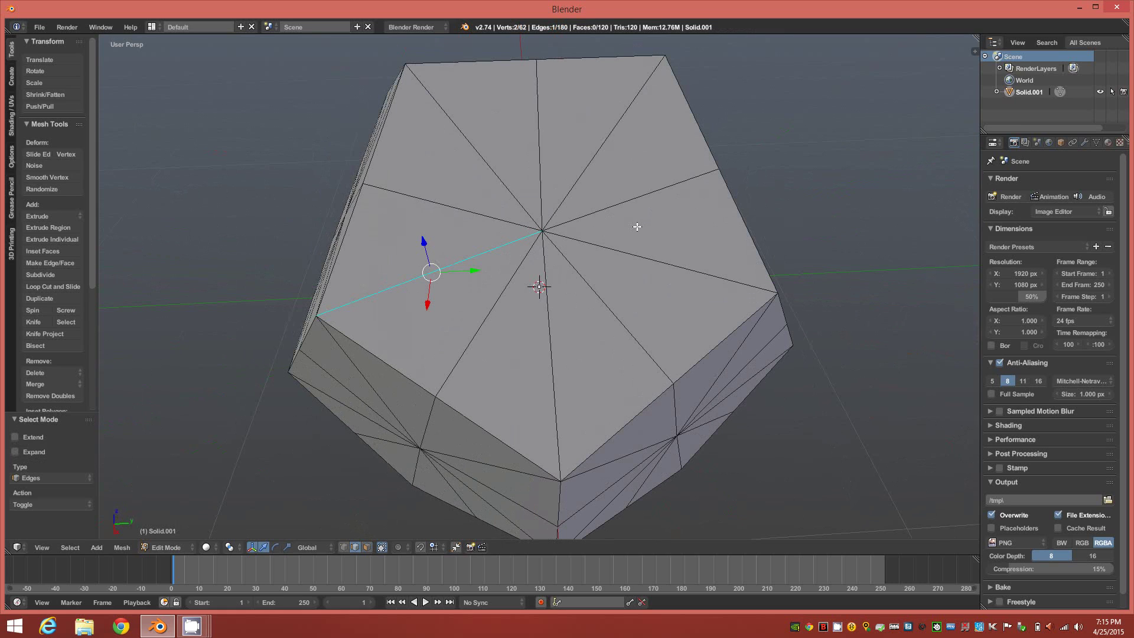
shift+right_click(600, 145)
shift+right_click(467, 135)
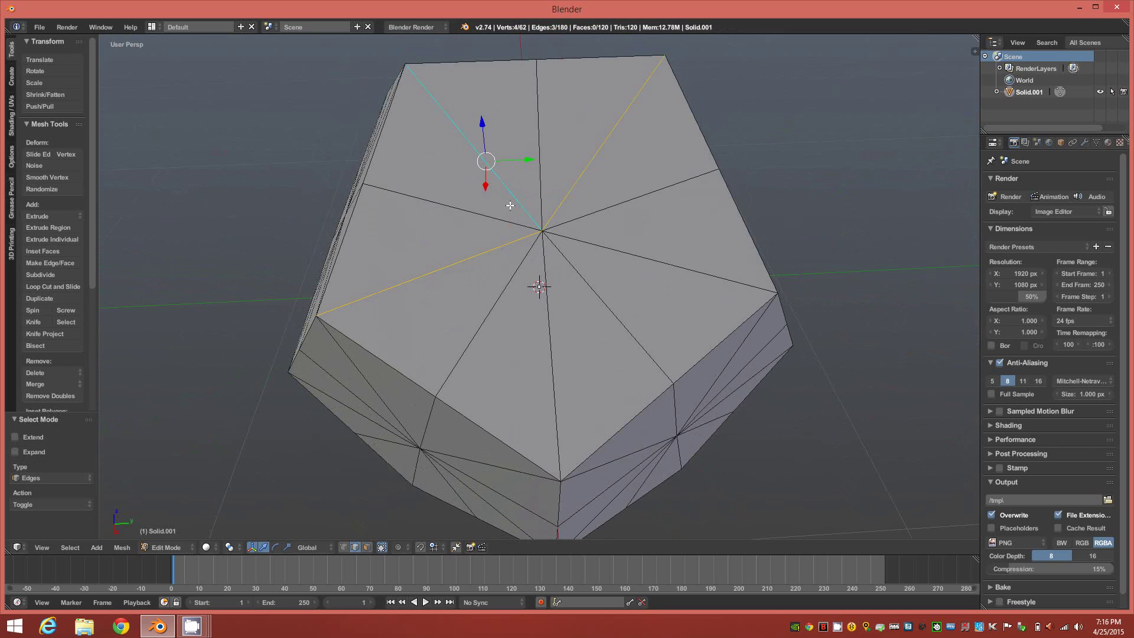
shift+right_click(675, 263)
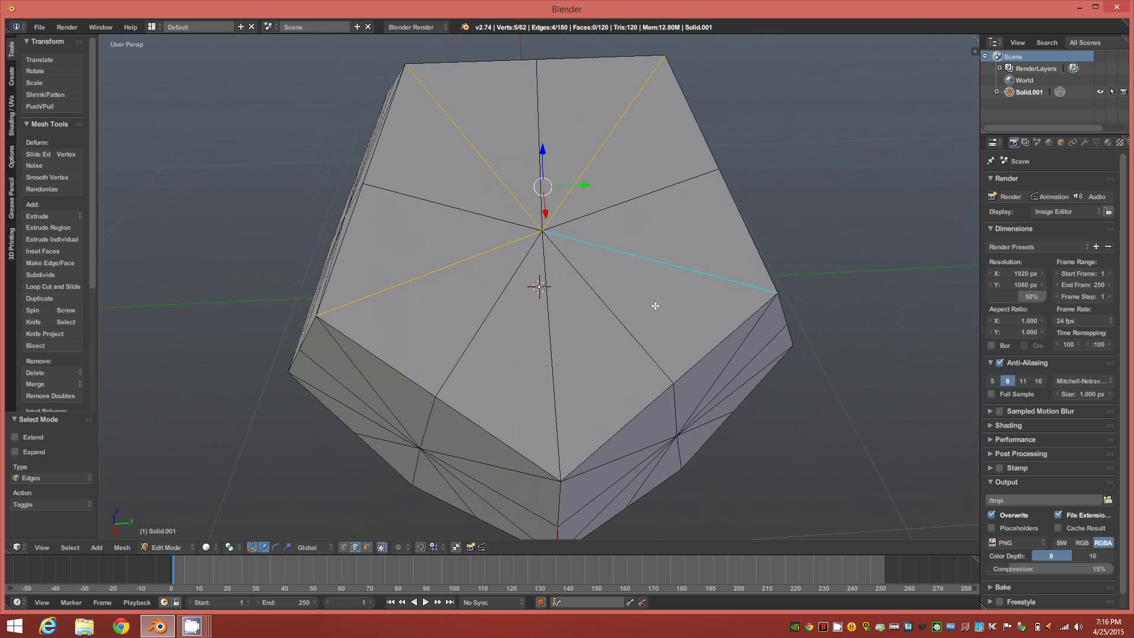
shift+right_click(553, 357)
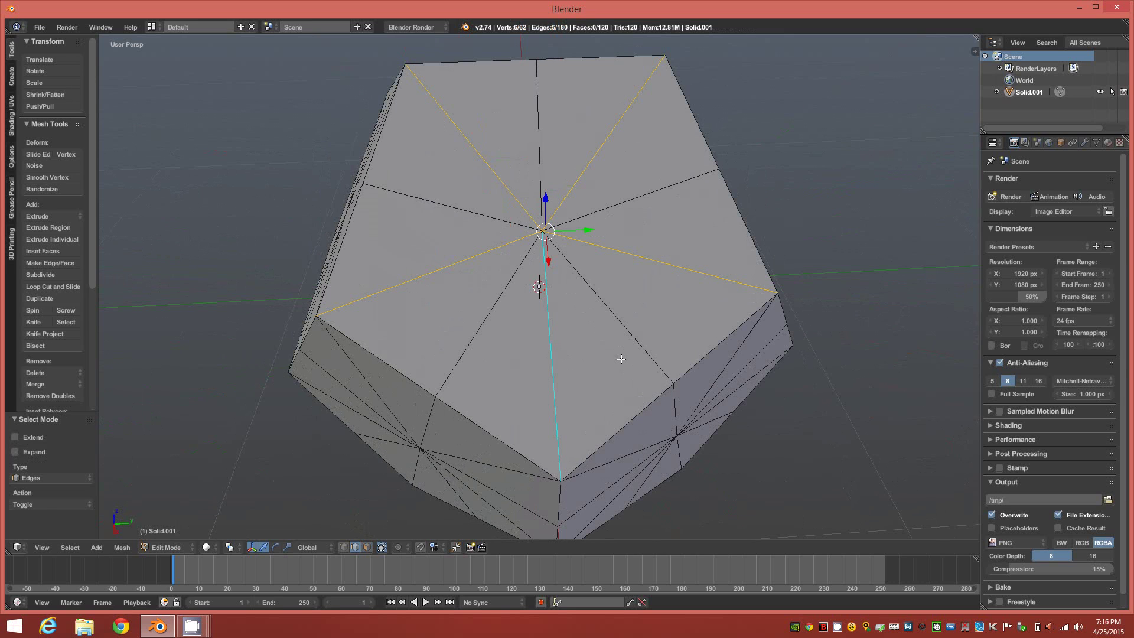
- Extend the selection to all edges of similar length across the dodecahedron
mouse_move(622, 359)
middle_down()
mouse_move(650, 357)
mouse_move(628, 359)
middle_up()
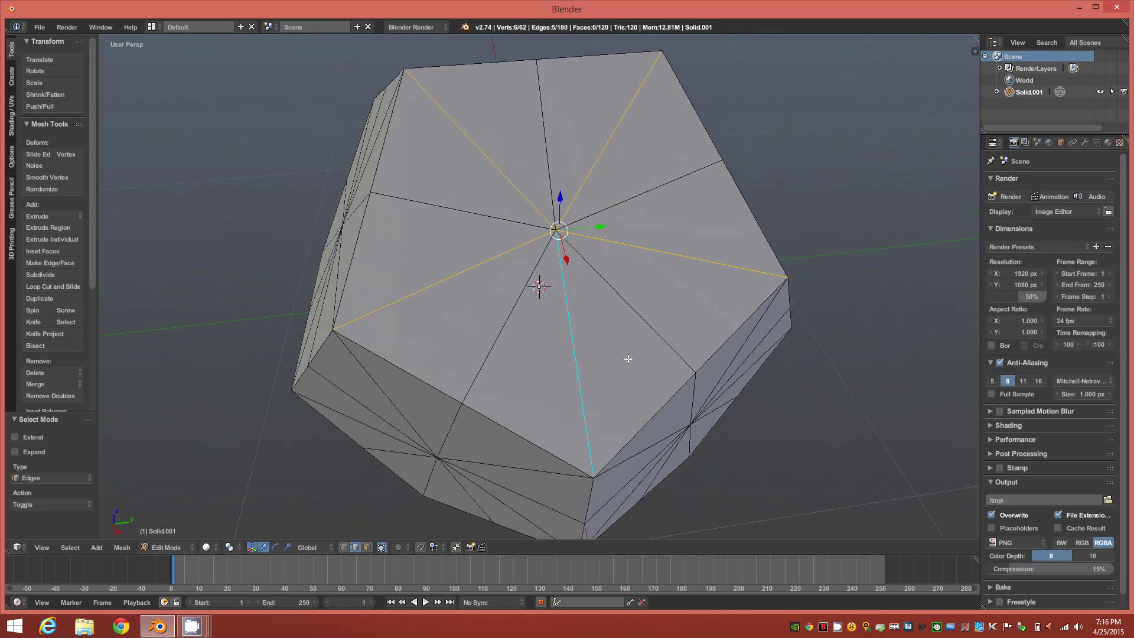
key(shift+g)
click(628, 359)
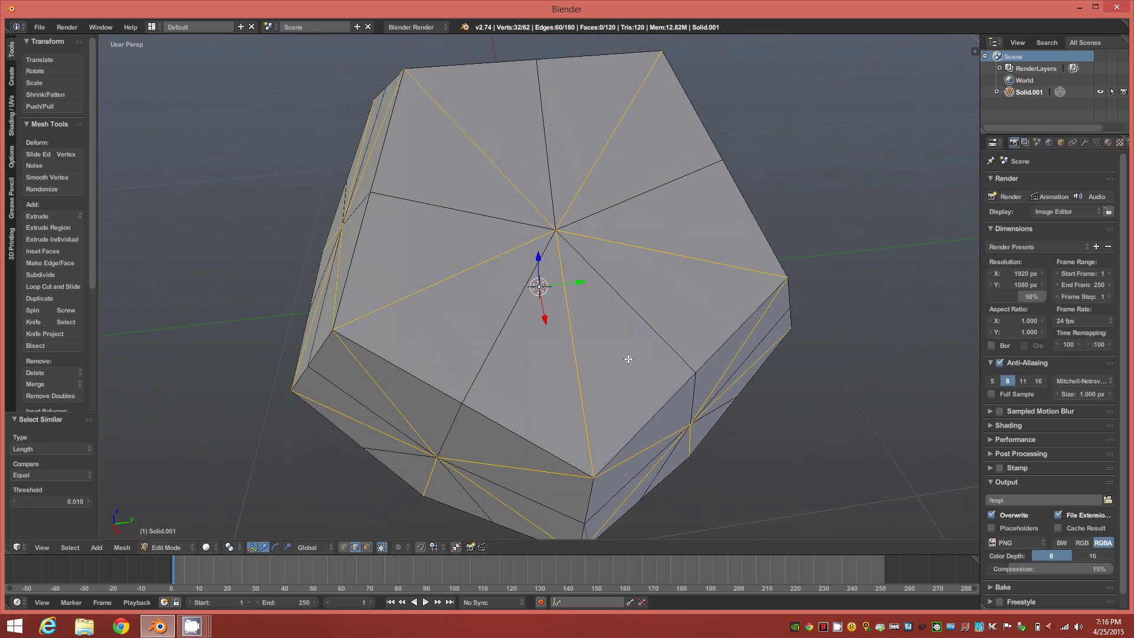
- Dissolve the selected center-to-corner edges on all faces
middle_drag(591, 353, 519, 334)
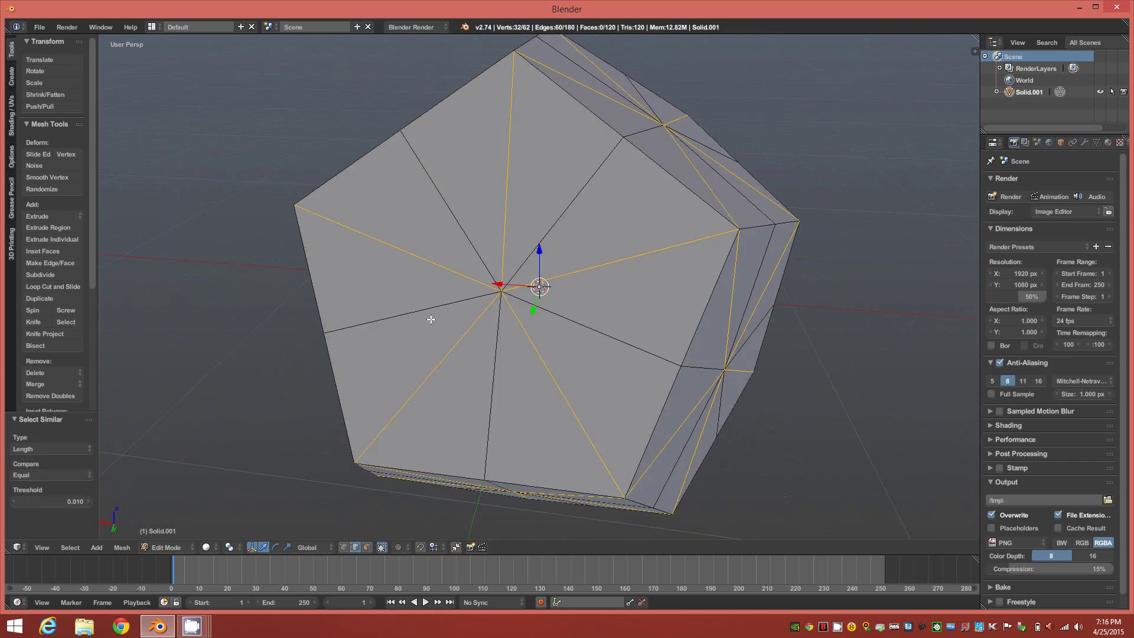
middle_drag(443, 302, 376, 300)
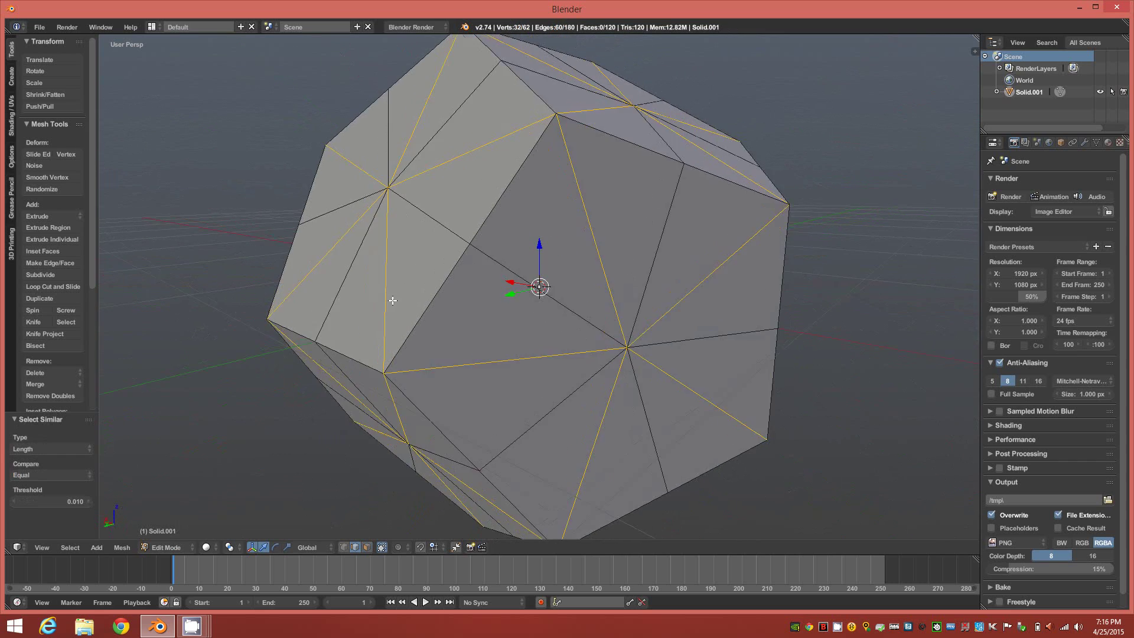
middle_drag(471, 321, 638, 321)
middle_drag(667, 252, 515, 316)
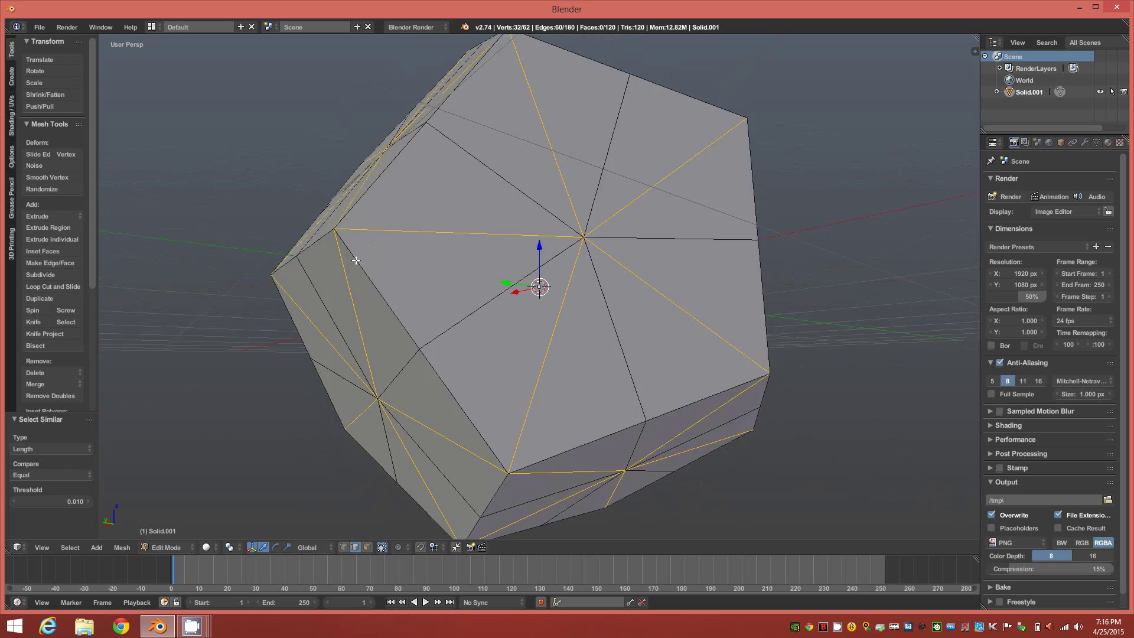
middle_drag(355, 260, 430, 310)
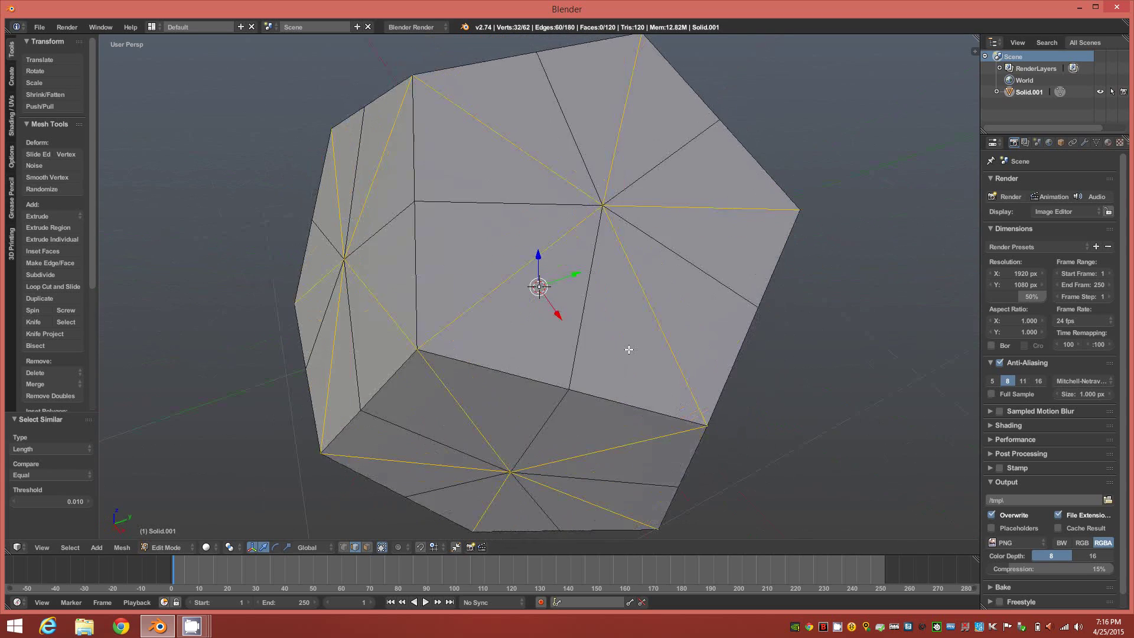
middle_drag(705, 397, 735, 355)
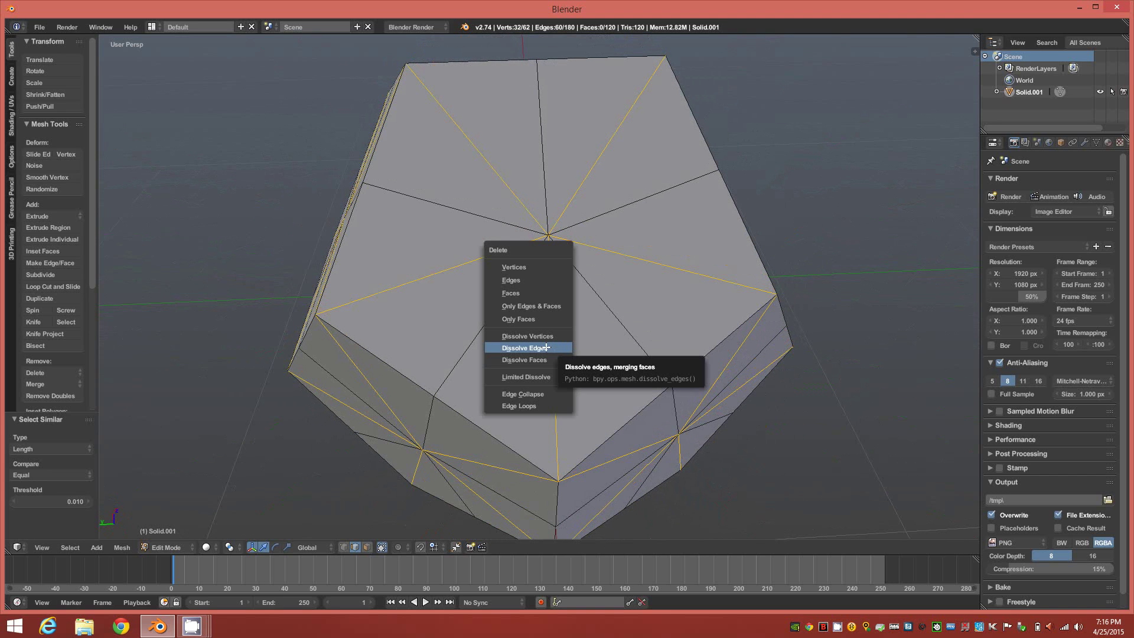
click(546, 347)
- Select one pentagon's five edges from center to side midpoints and extend the selection to all edges of similar length
mouse_move(597, 337)
middle_down()
mouse_move(618, 185)
mouse_move(712, 223)
mouse_move(720, 258)
mouse_move(658, 325)
mouse_move(605, 345)
middle_up()
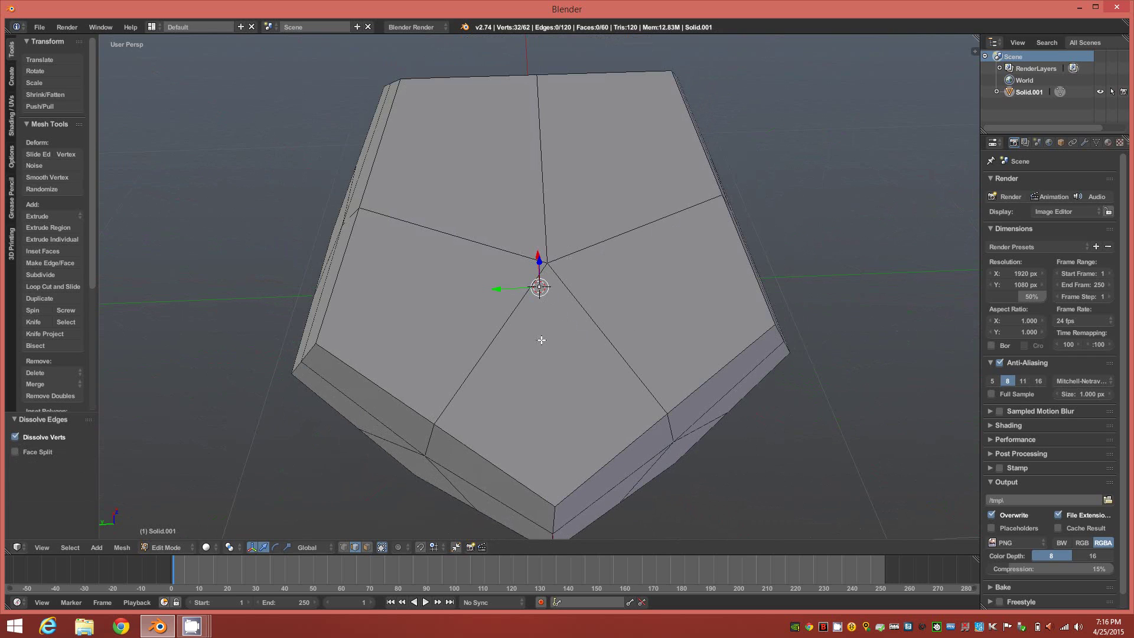
right_click(509, 316)
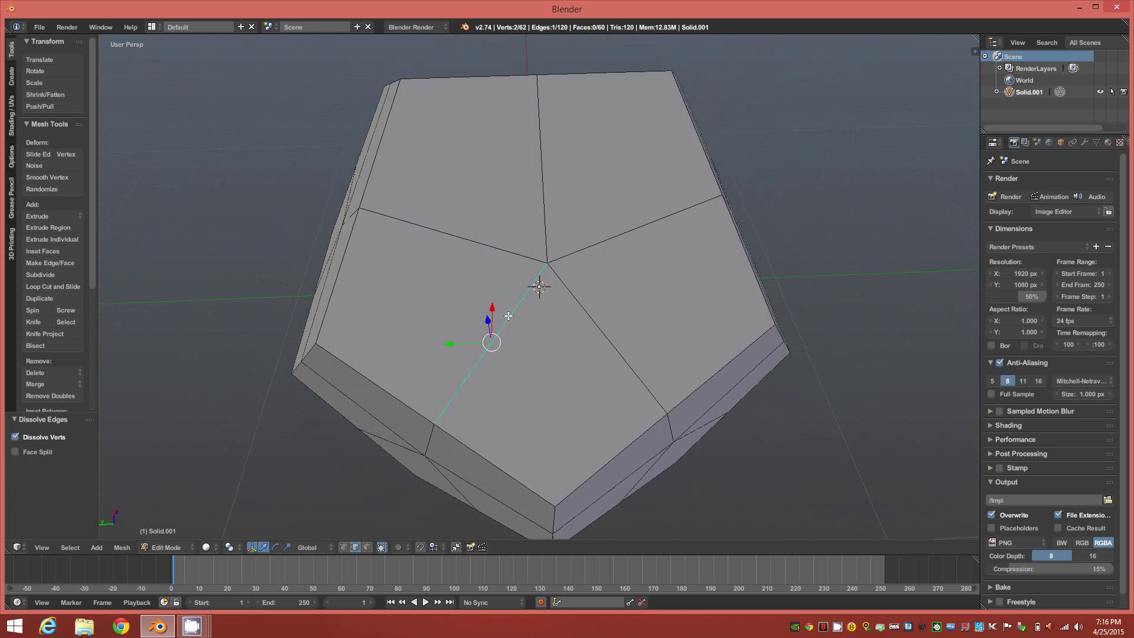
shift+right_click(594, 321)
shift+right_click(596, 244)
shift+right_click(548, 210)
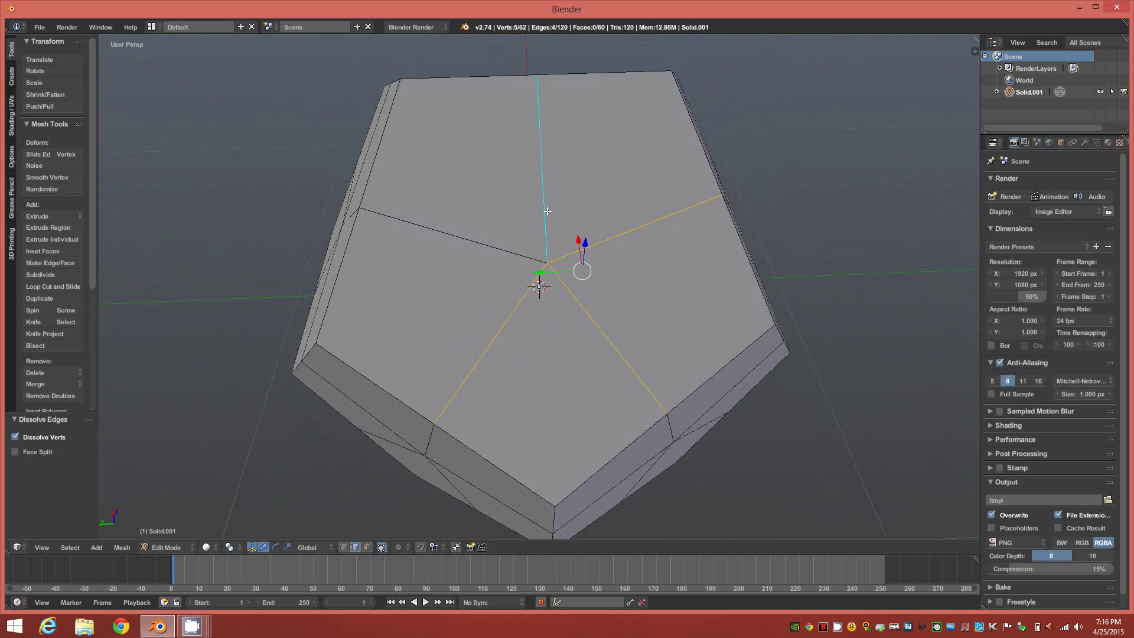
shift+right_click(502, 244)
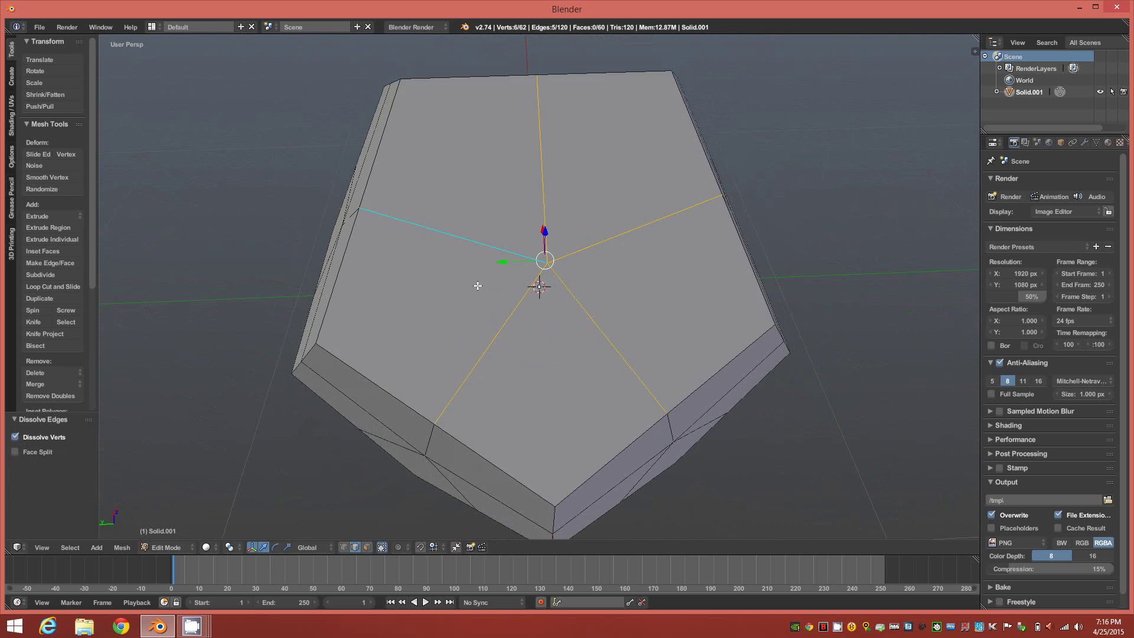
key(shift+g)
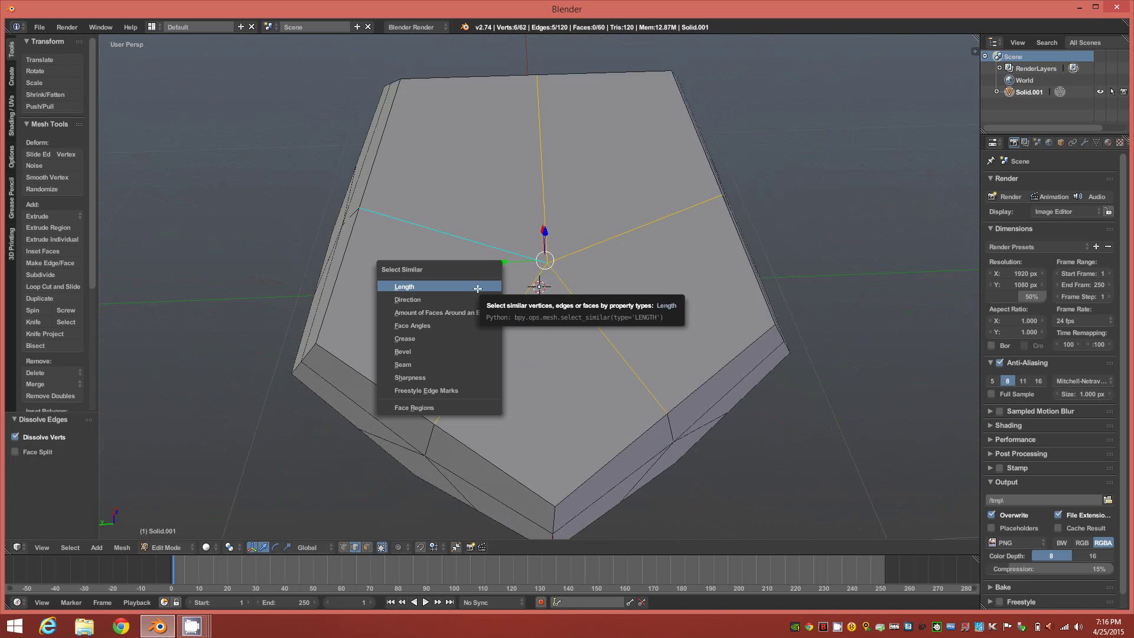
click(477, 286)
- Subdivide the selected edges with 3 cuts, using the Straight Cut quad corner type
middle_drag(475, 291, 336, 251)
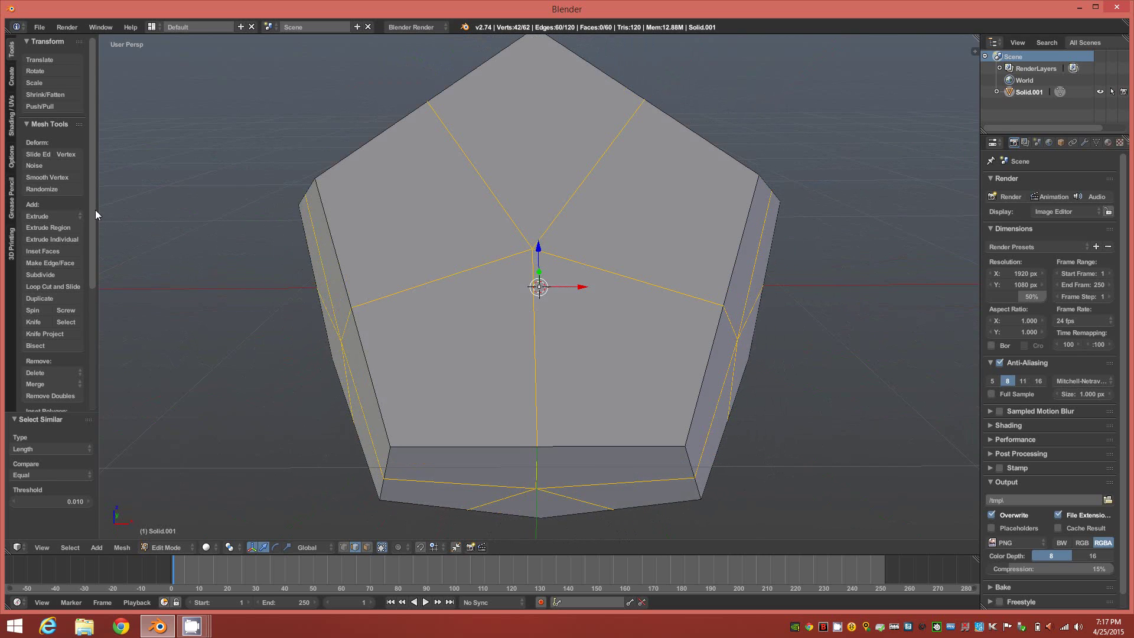
click(70, 276)
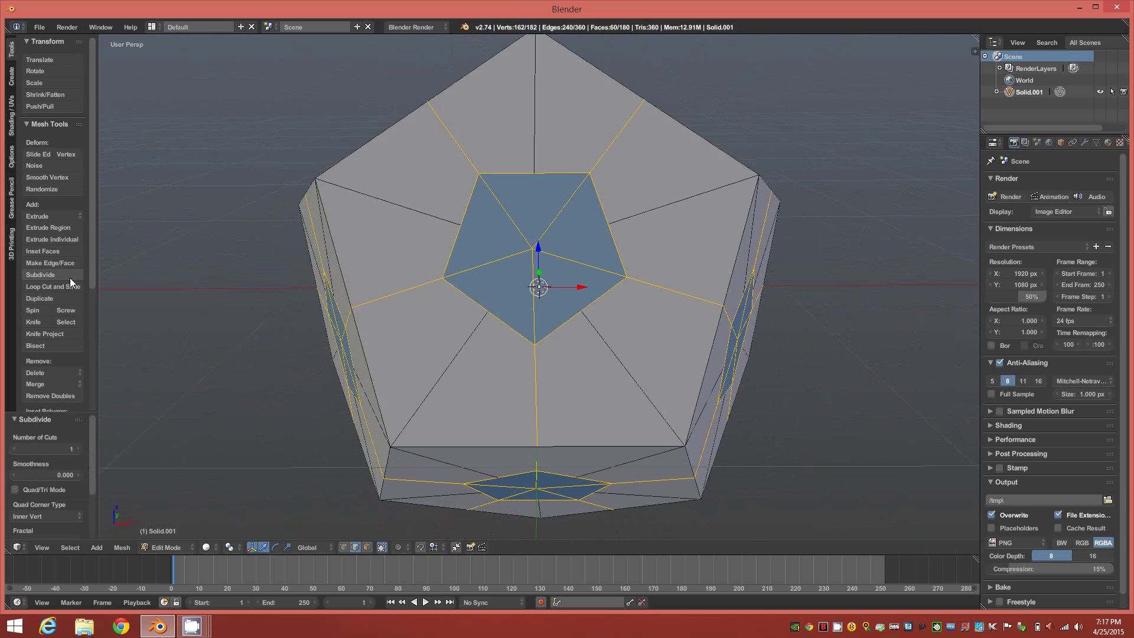
click(76, 449)
click(76, 449)
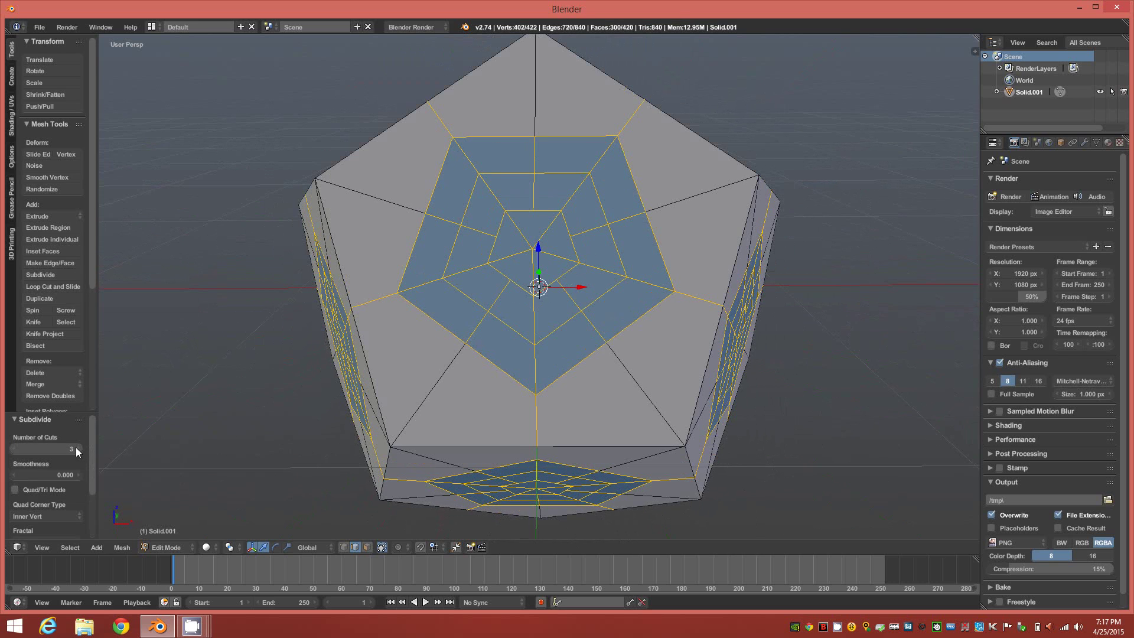
click(80, 516)
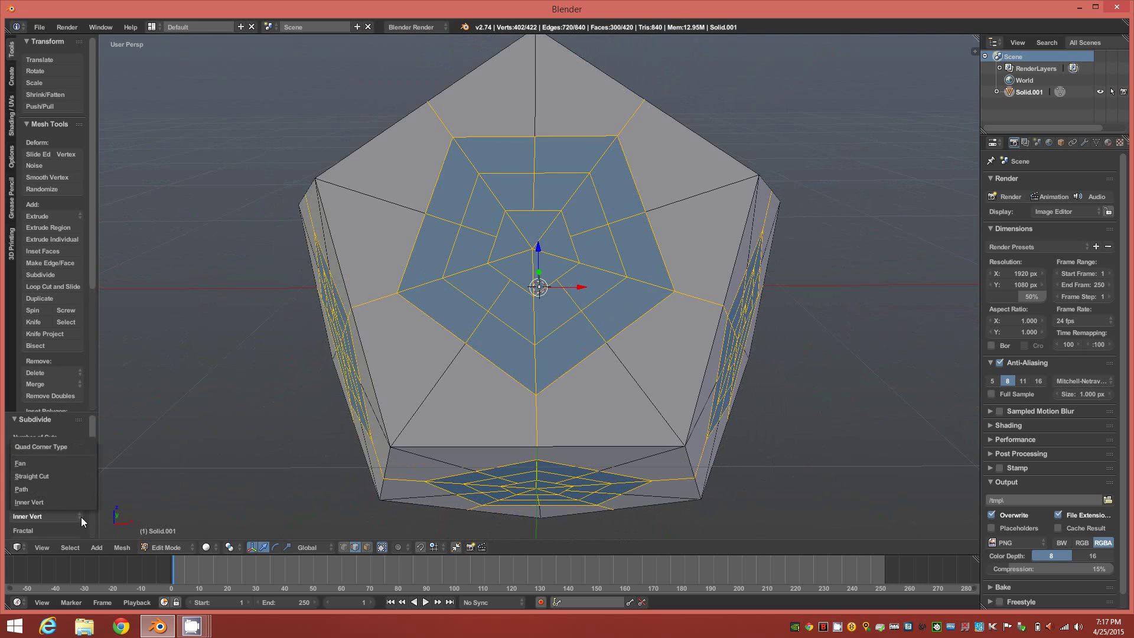
click(60, 477)
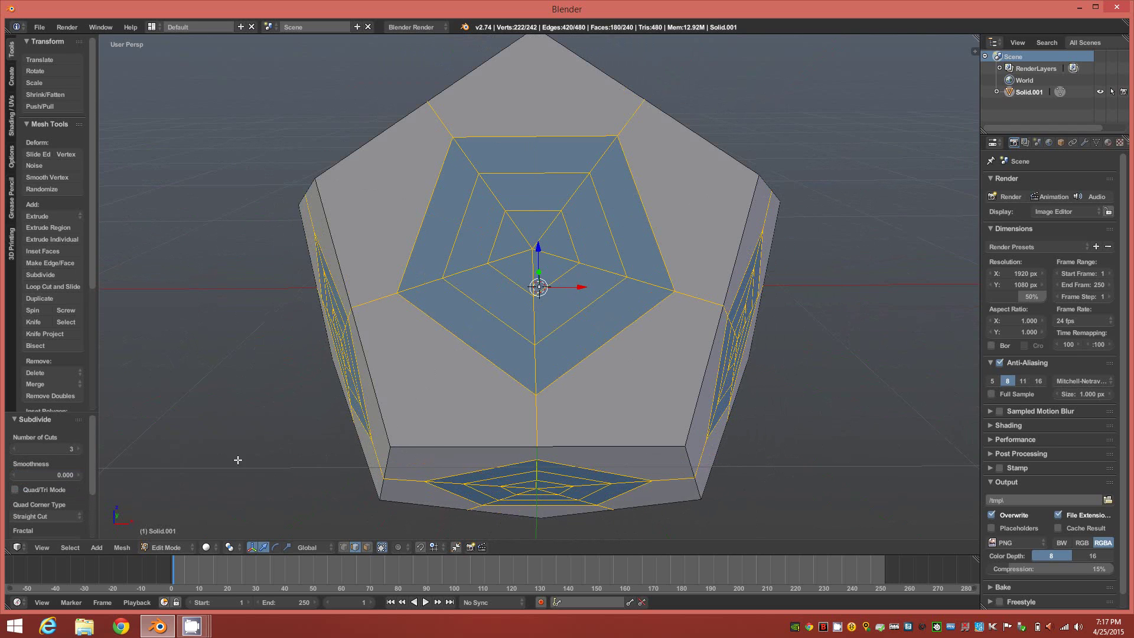
- Examine the concentric pentagons on the dodecahedron's faces and deselect the whole mesh
middle_drag(375, 394, 410, 401)
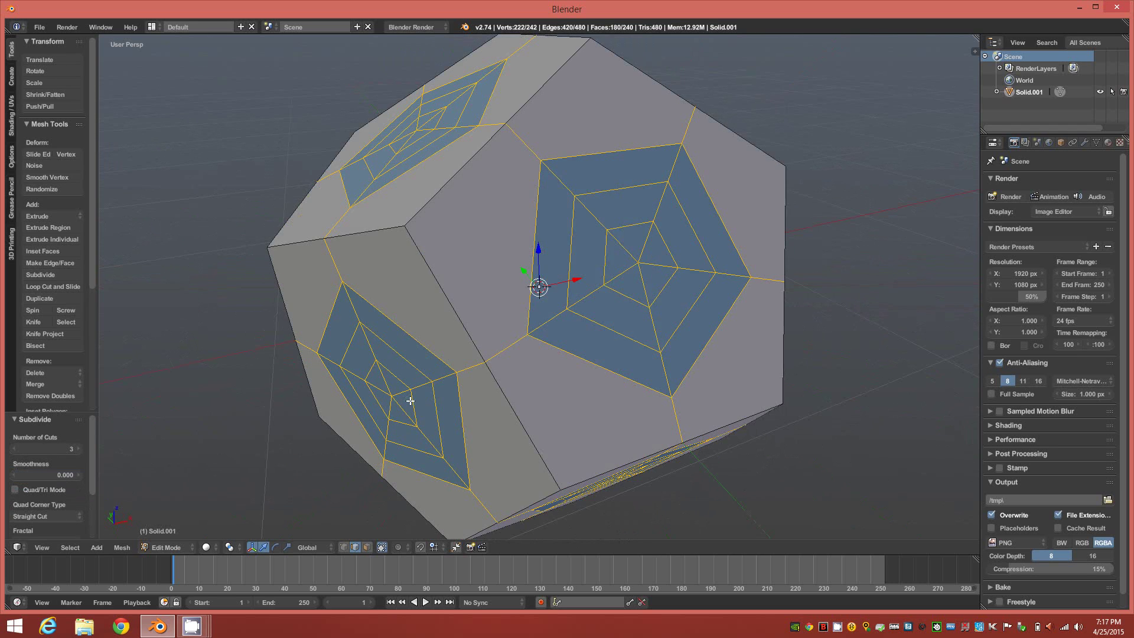
middle_drag(681, 307, 643, 308)
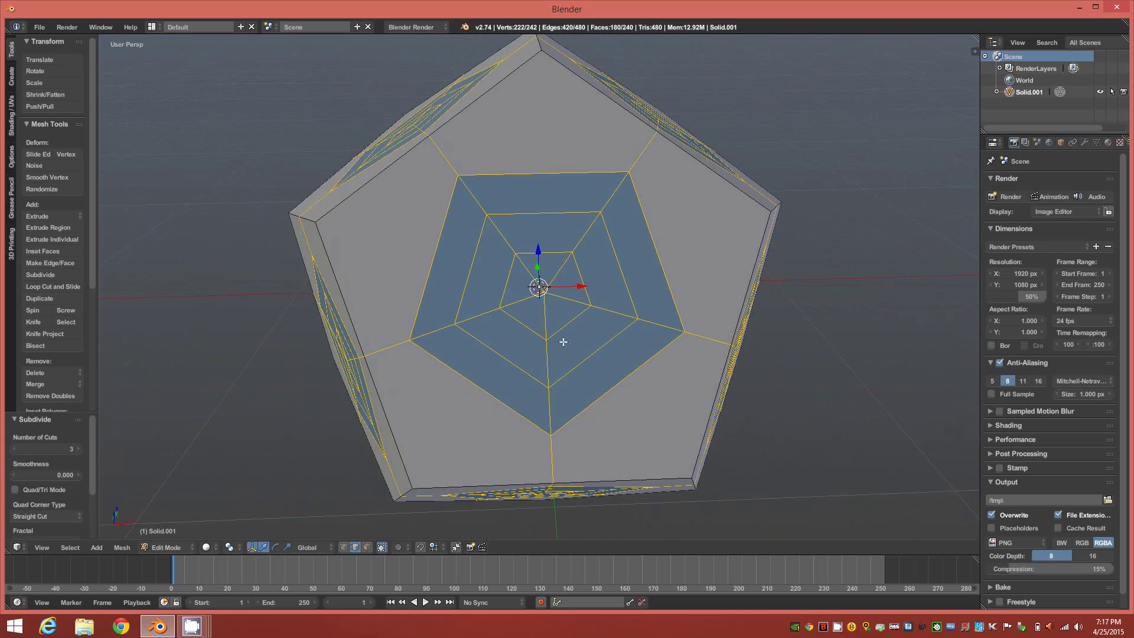
middle_drag(564, 342, 525, 209)
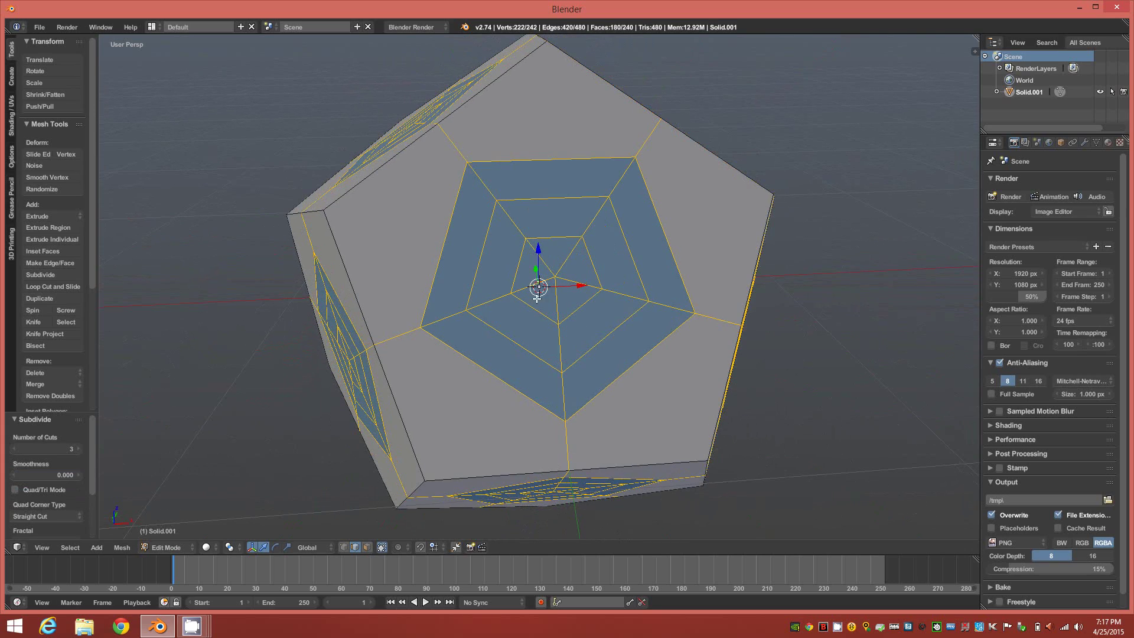
middle_drag(537, 298, 546, 326)
key(a)
scroll(549, 323, down, 2)
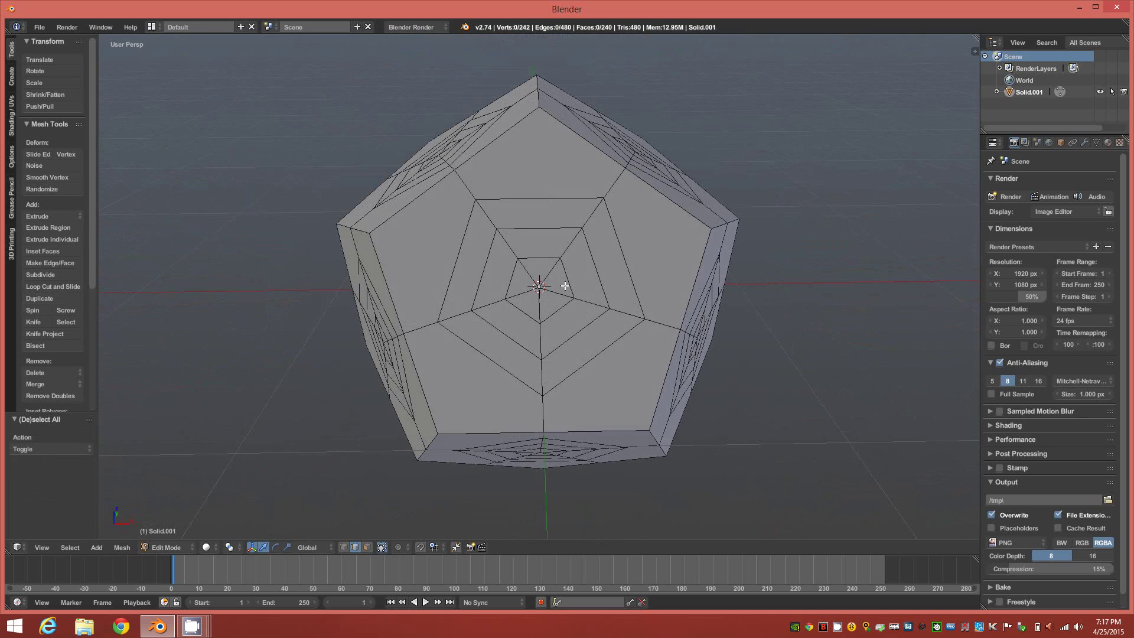
- Set the transform orientation to Normal and the pivot point to Individual Origins
click(324, 547)
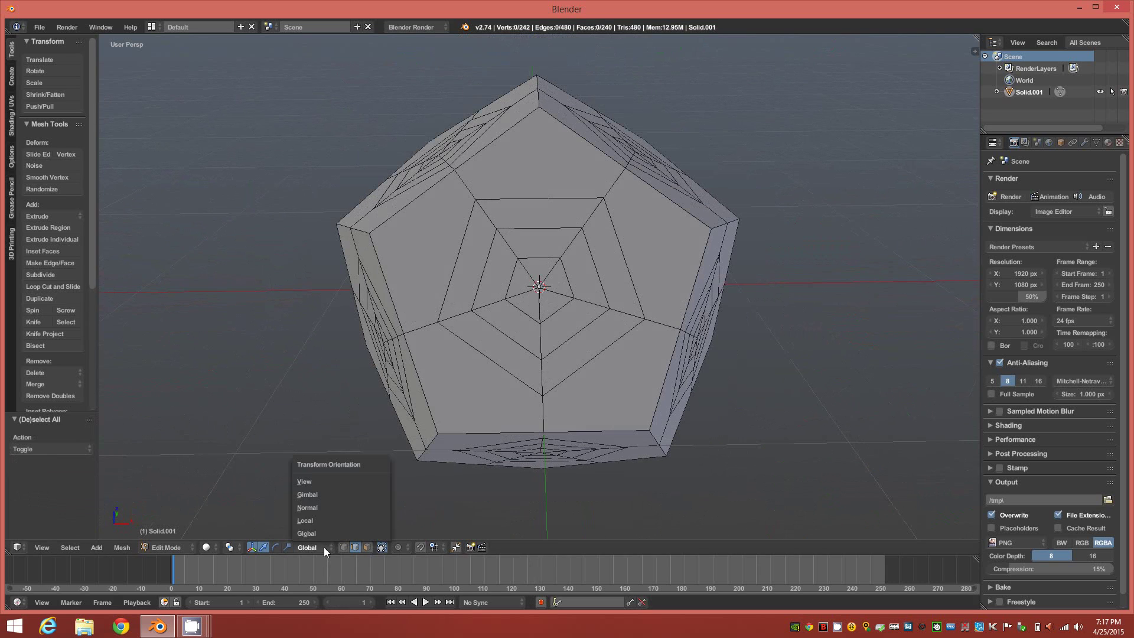
click(318, 512)
click(229, 547)
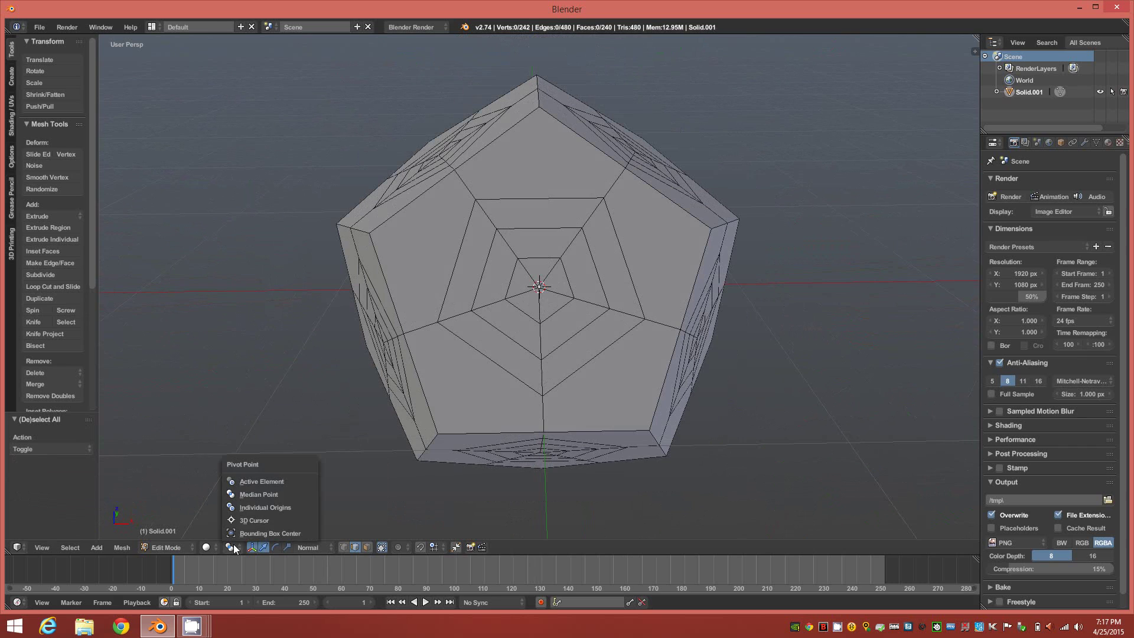
click(243, 508)
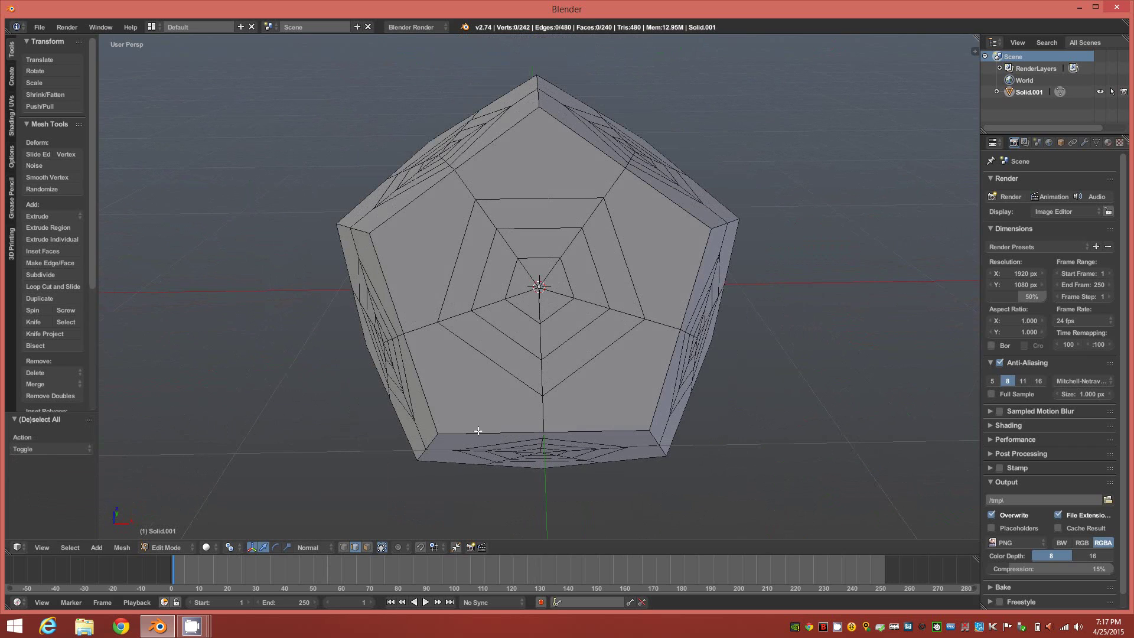
- Select the outermost concentric pentagon loop on the front face and extend the selection to all edges of similar length
alt+right_click(494, 359)
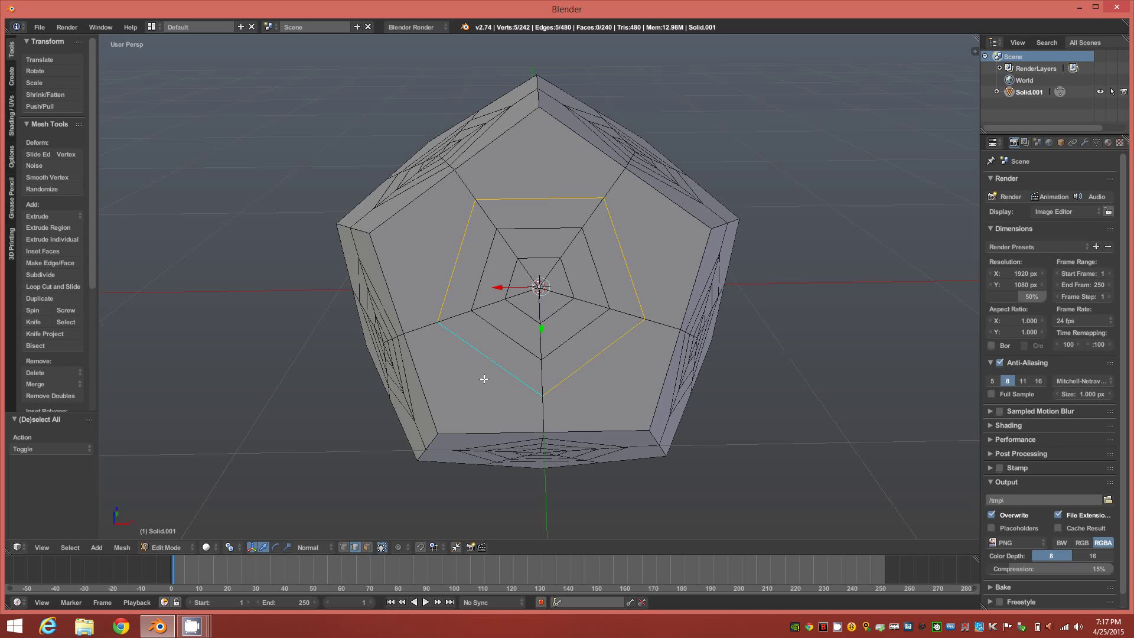
key(shift+g)
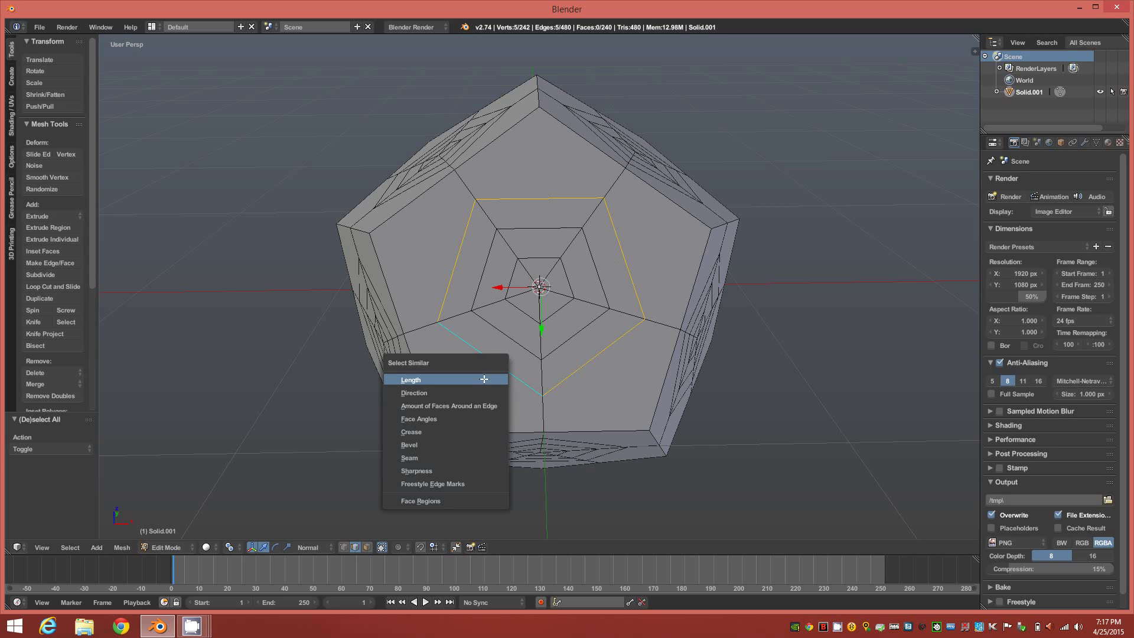
click(484, 379)
- Rotate the selected outer pentagons 20° around their normal Z axis
mouse_move(479, 373)
middle_down()
mouse_move(601, 359)
mouse_move(699, 324)
mouse_move(683, 311)
mouse_move(658, 235)
mouse_move(516, 367)
mouse_move(482, 371)
middle_up()
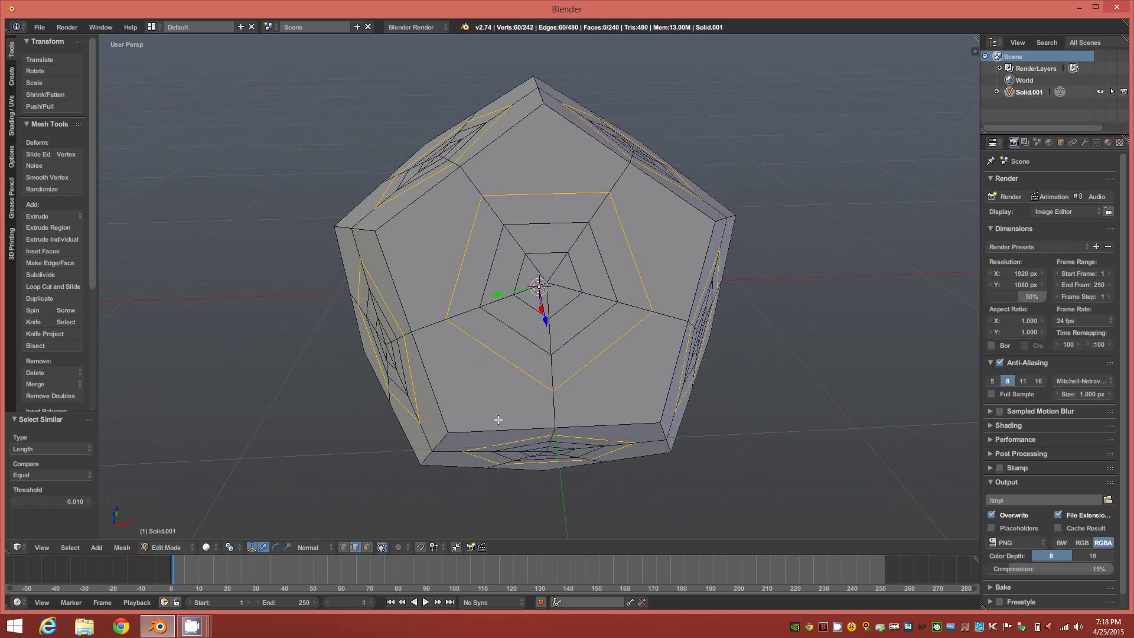
key(r)
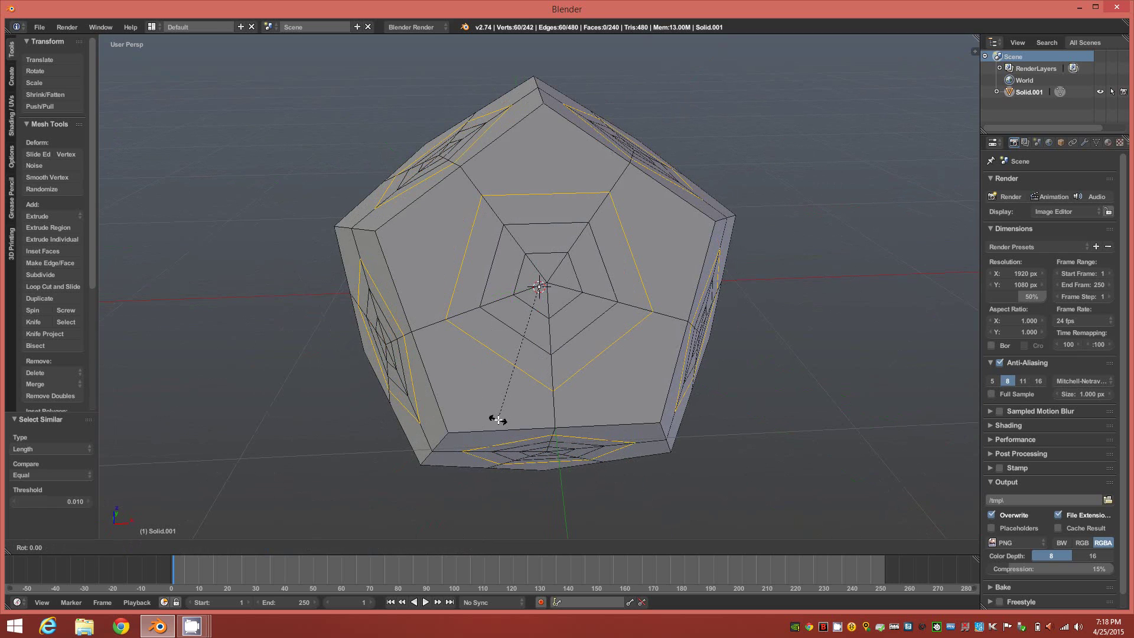
key(z)
key(z)
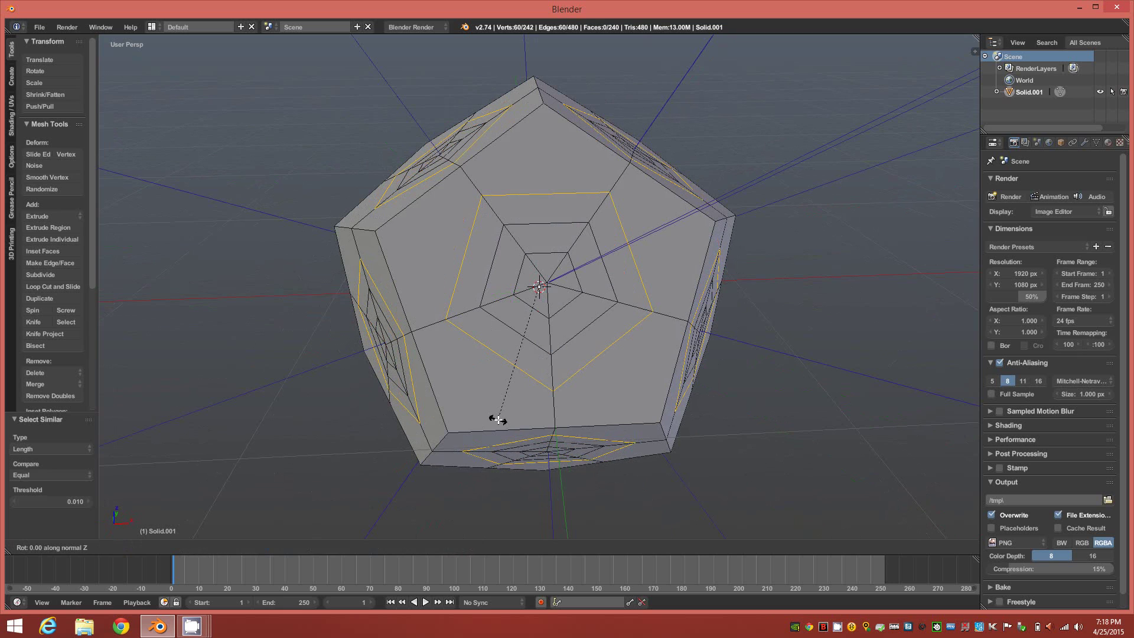
click(435, 408)
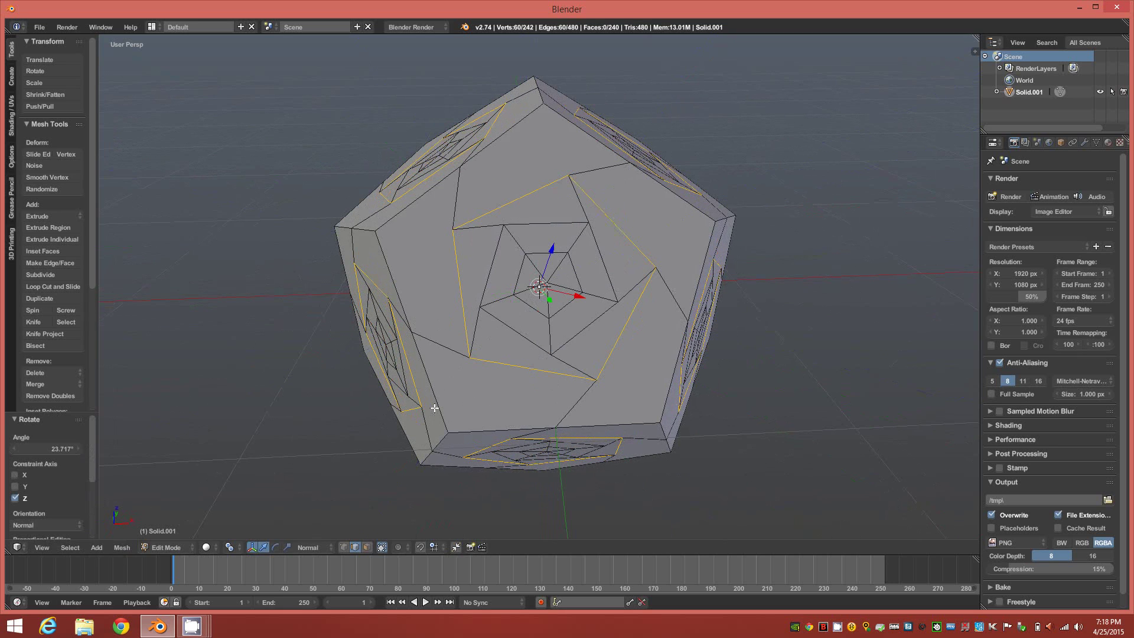
click(65, 451)
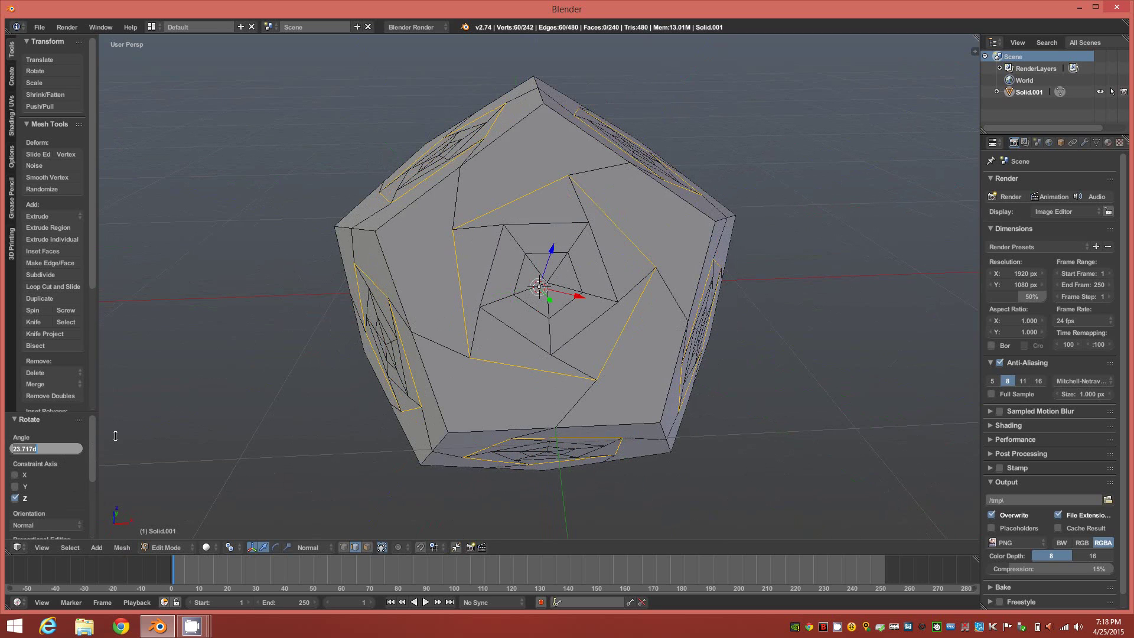
text(20)
key(Return)
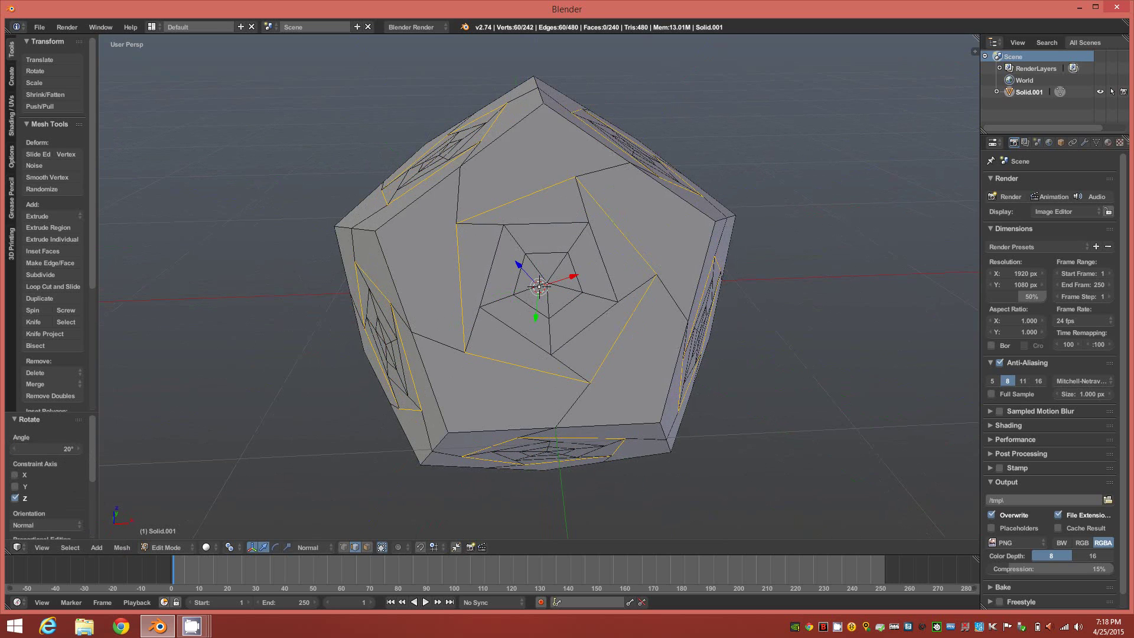
- Replace the selection with the front face's middle pentagon loop and extend it to all edges of similar length
key(a)
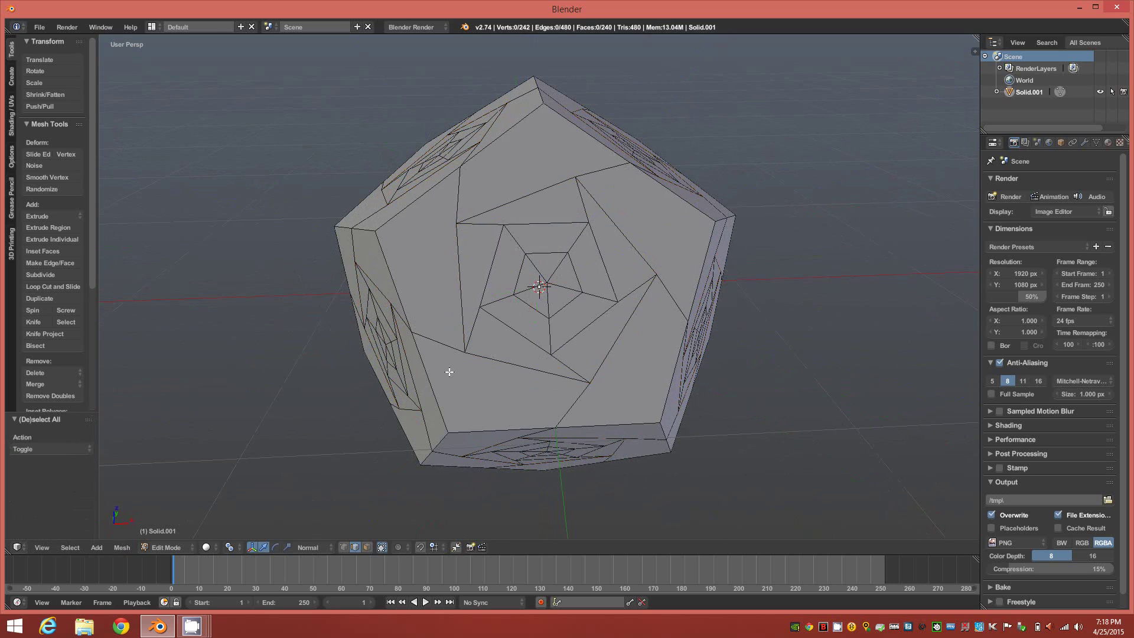
alt+right_click(498, 321)
key(shift+g)
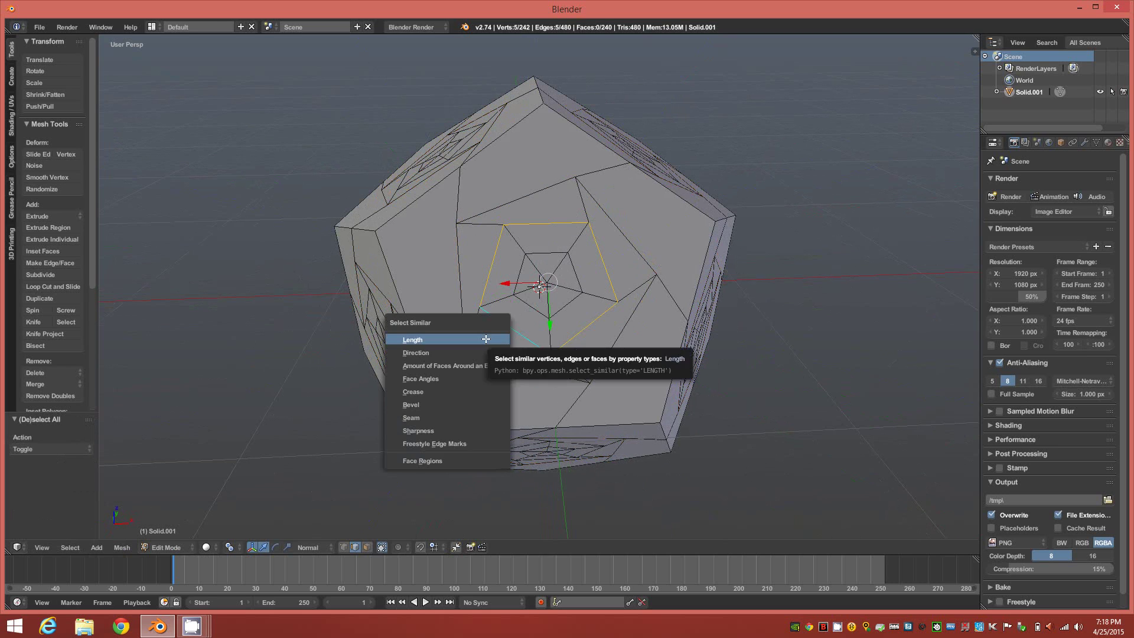
click(485, 338)
- Rotate the selected middle pentagons 45° around their normal Z axis
mouse_move(485, 339)
middle_down()
mouse_move(385, 307)
mouse_move(296, 256)
mouse_move(355, 274)
mouse_move(397, 223)
mouse_move(504, 324)
mouse_move(488, 332)
middle_up()
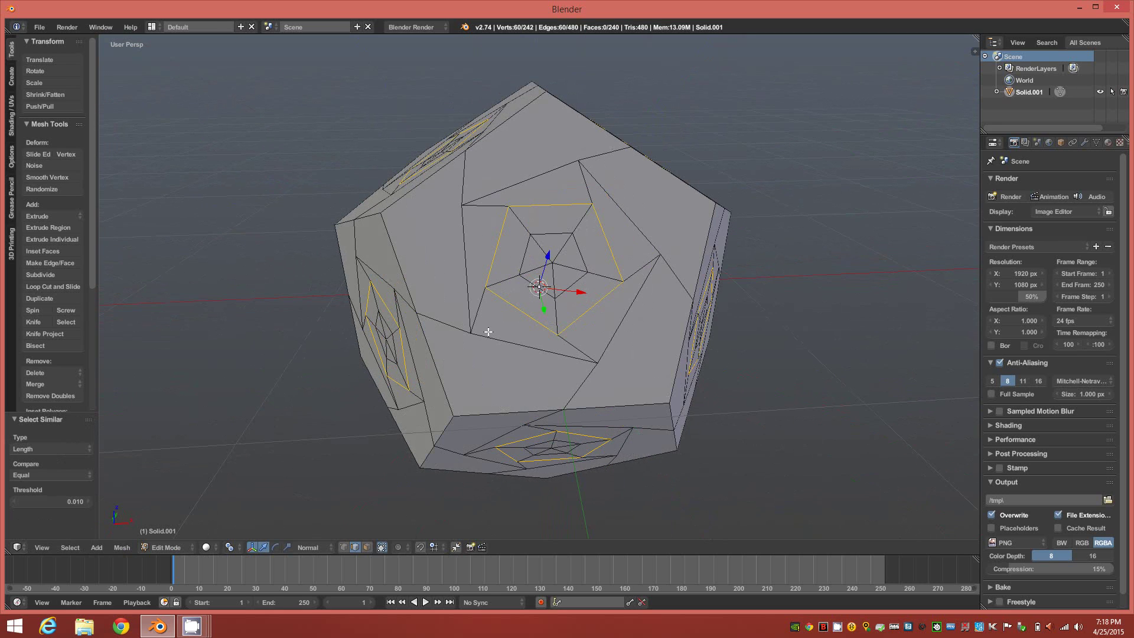
key(r)
key(z)
key(z)
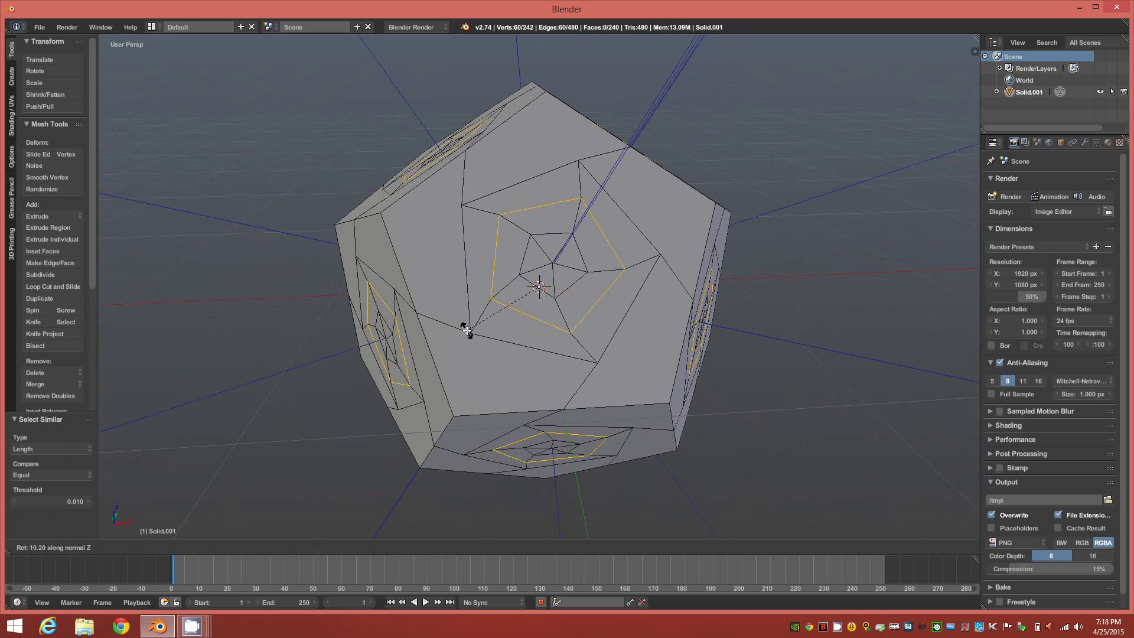
click(467, 328)
click(68, 448)
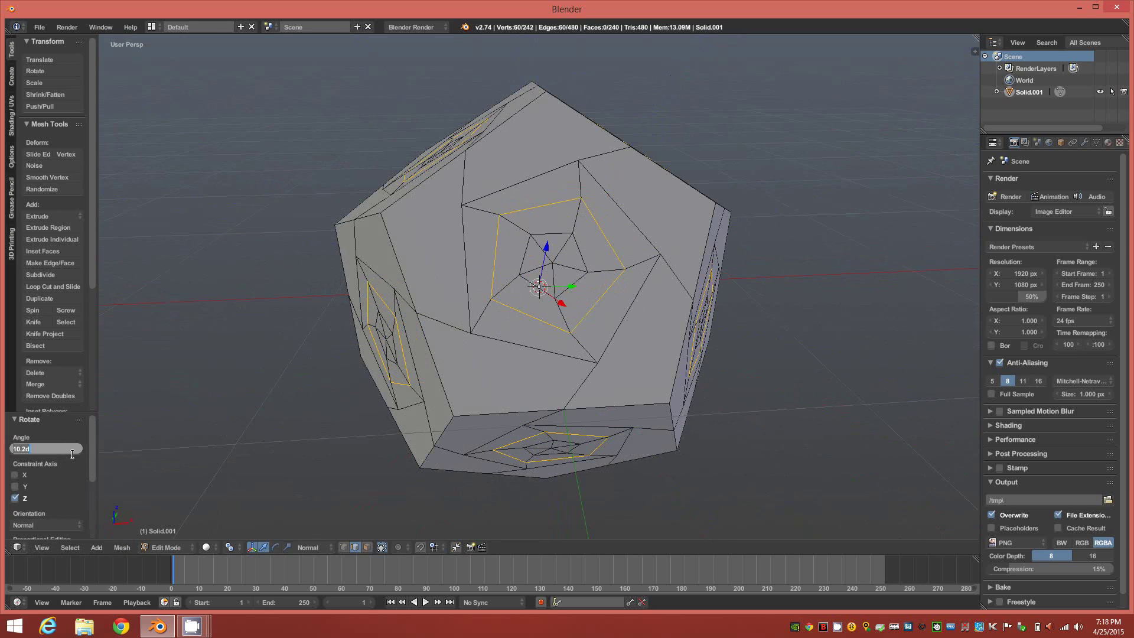
key(Return)
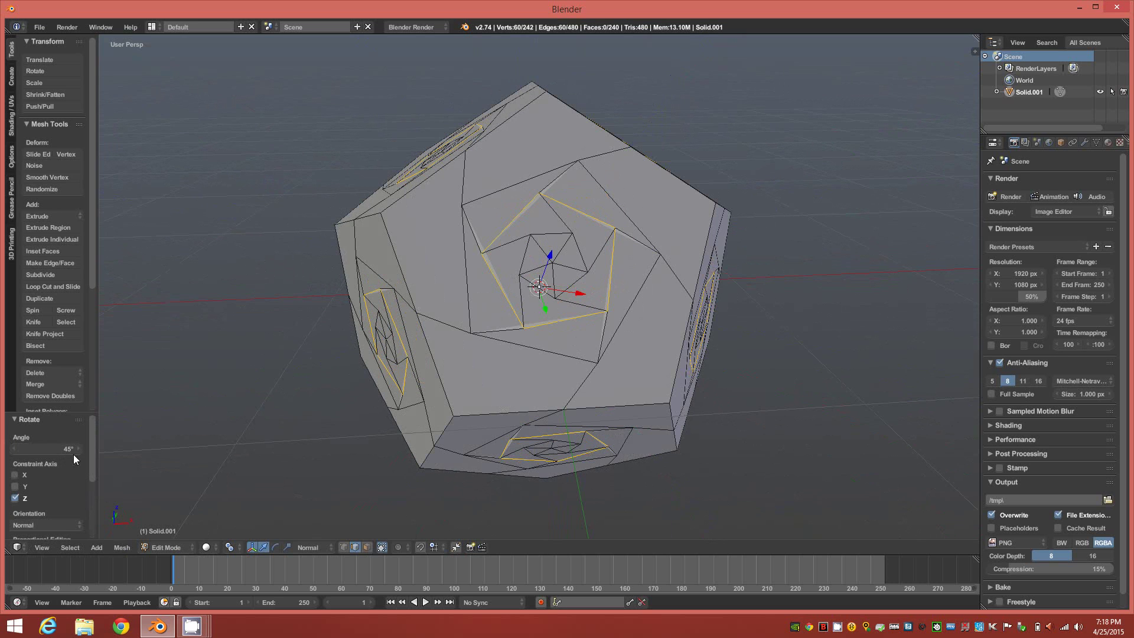
- Replace the selection with the front face's innermost pentagon loop and extend it to all edges of similar length
middle_drag(317, 456, 313, 460)
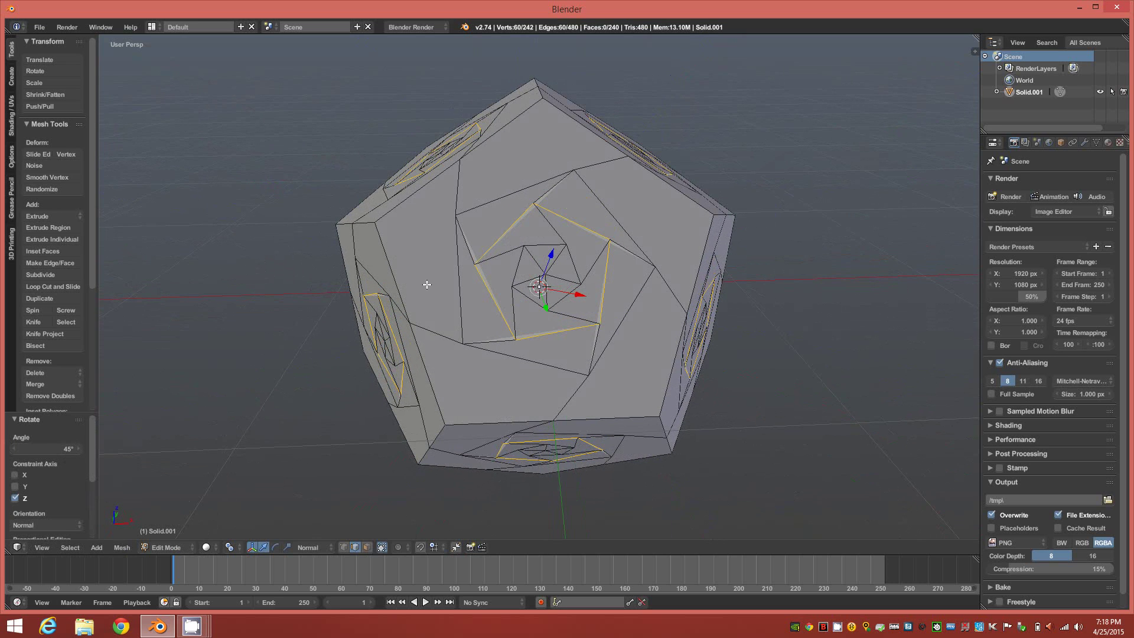
key(a)
alt+right_click(538, 246)
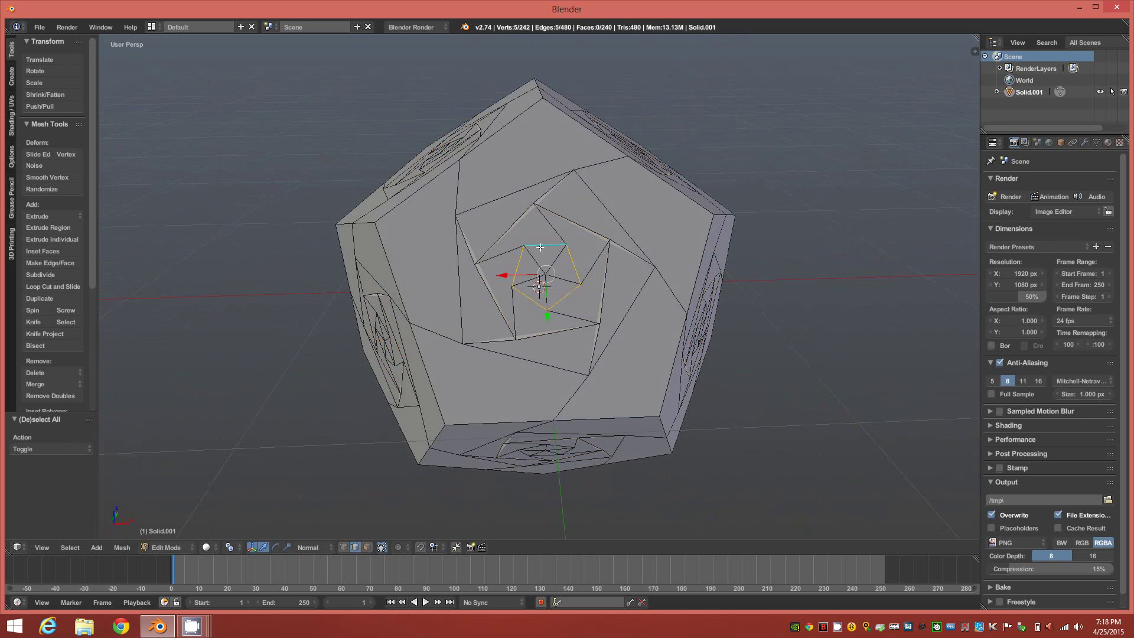
key(shift+g)
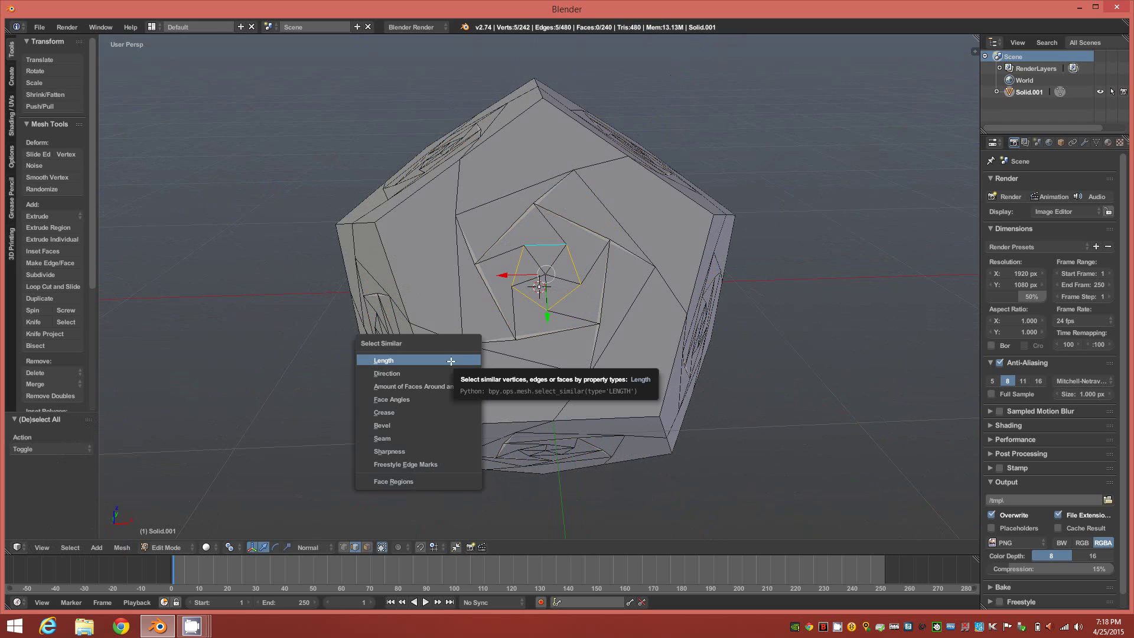
click(451, 361)
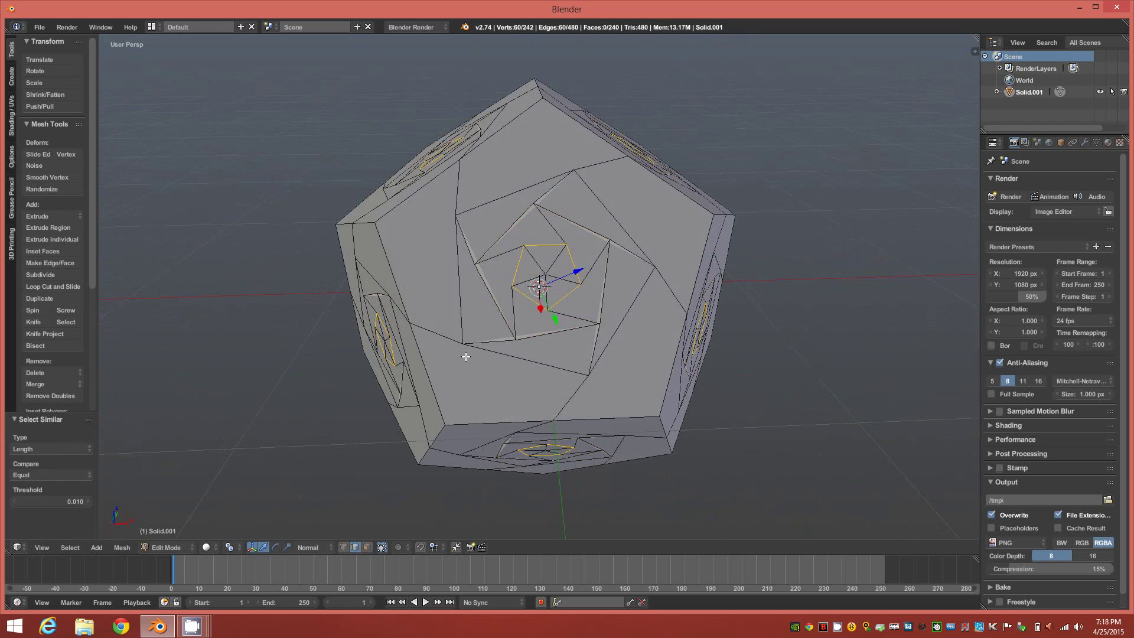
- Rotate the selected innermost pentagons 90° around their normal Z axis
mouse_move(477, 352)
middle_down()
mouse_move(534, 322)
mouse_move(570, 327)
mouse_move(424, 385)
mouse_move(462, 363)
middle_up()
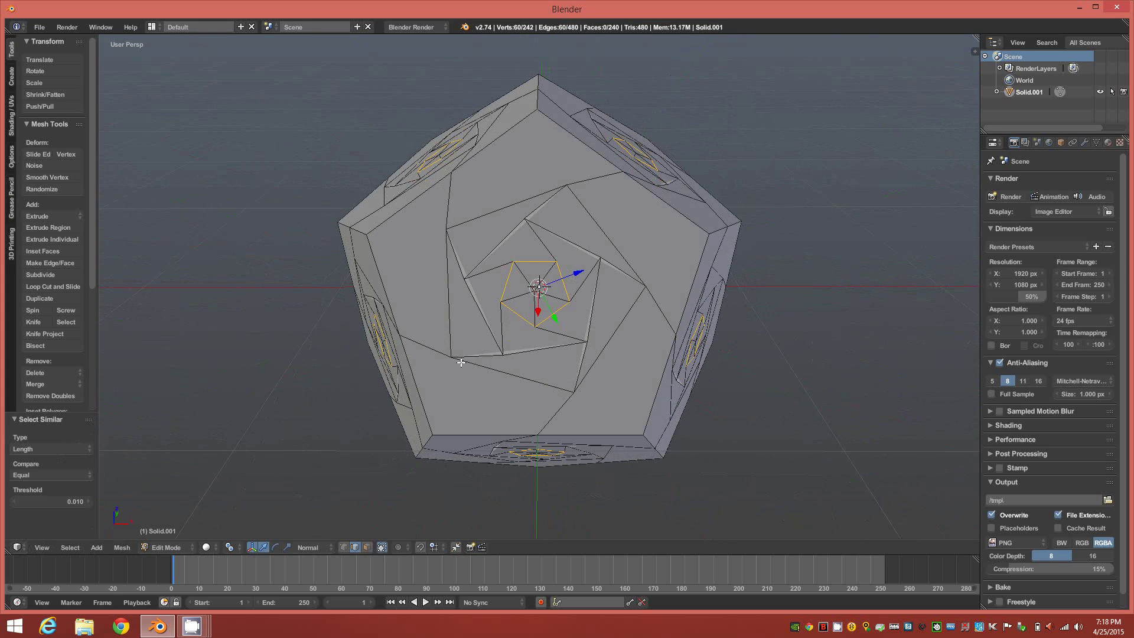
key(r)
key(z)
key(z)
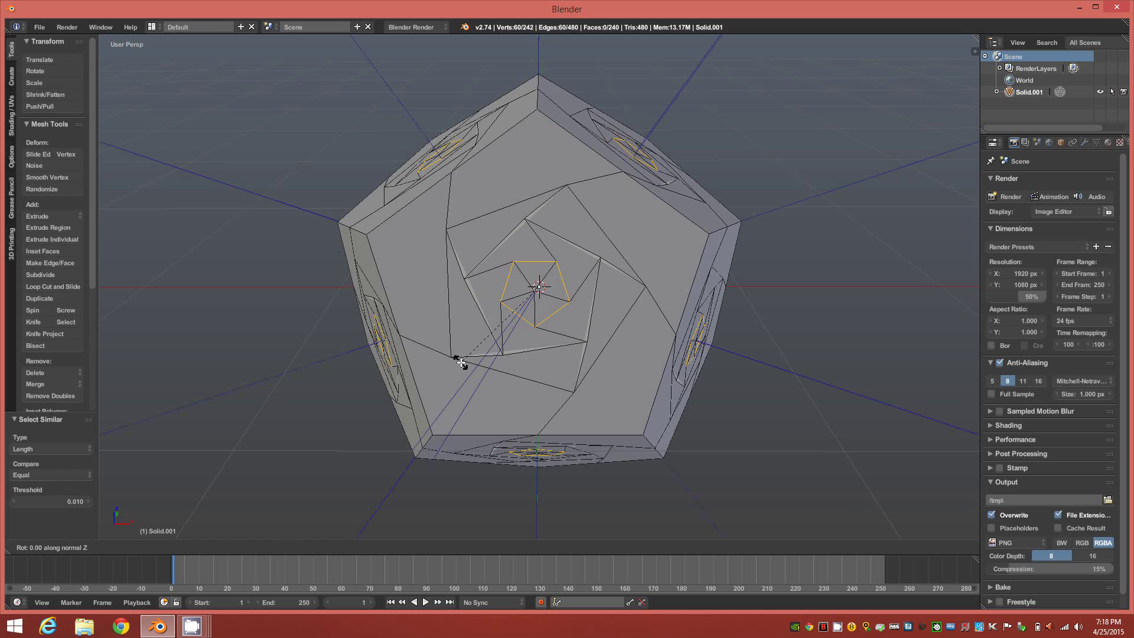
click(475, 362)
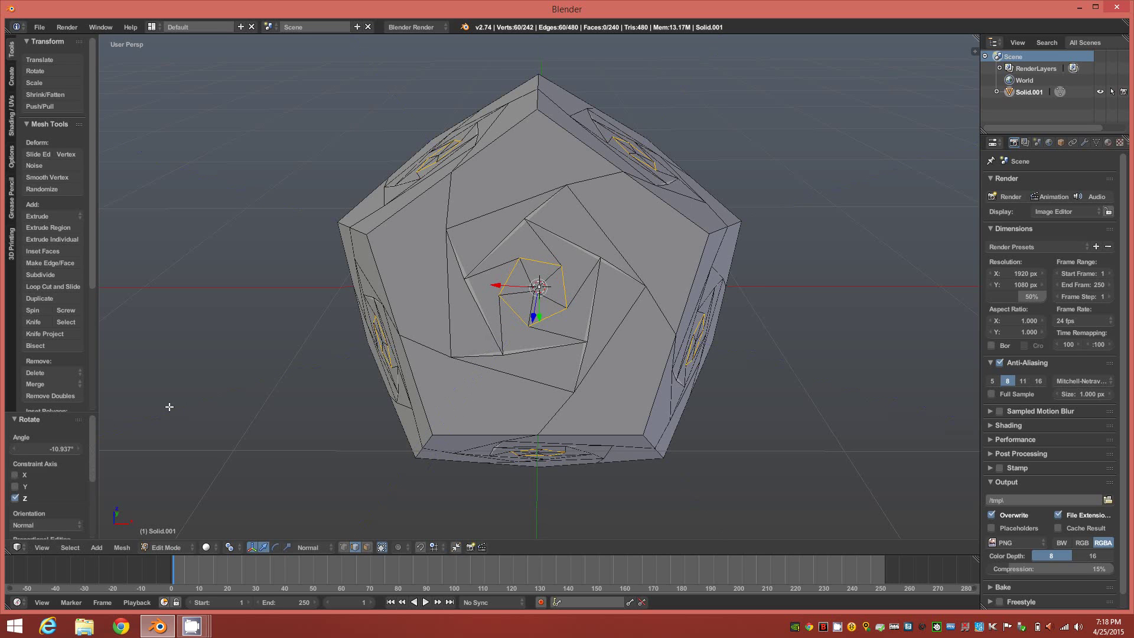
click(59, 451)
text(9)
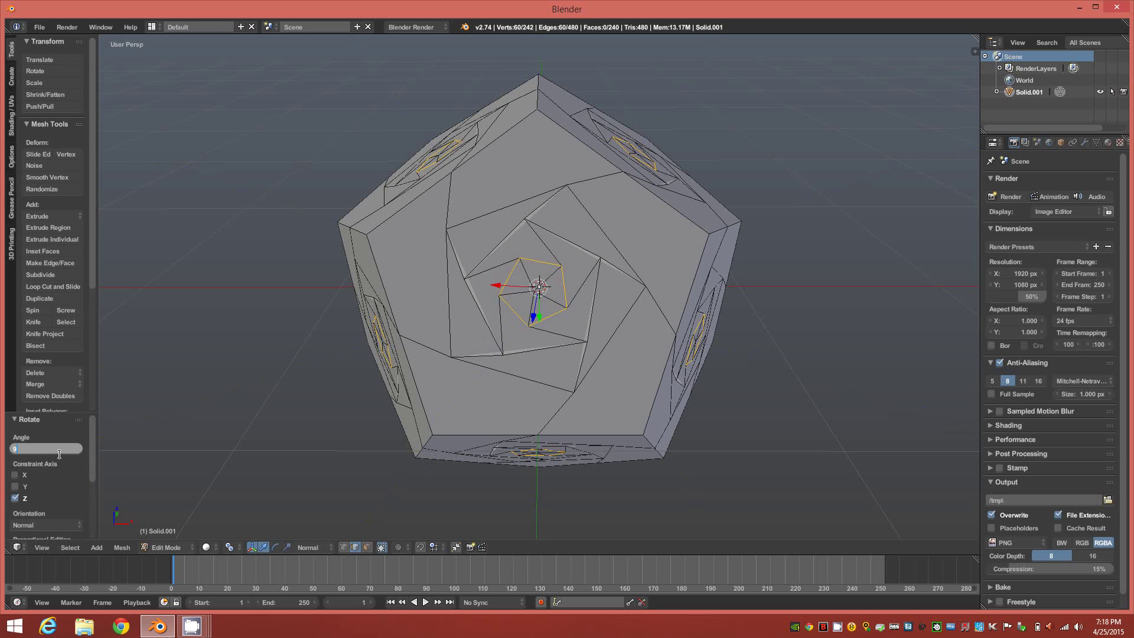
text(0)
key(Return)
- Select one edge between the outer and middle pentagons, expand it to its edge ring and edge loops, and add all edges of similar length
mouse_move(341, 459)
middle_down()
mouse_move(375, 458)
mouse_move(356, 468)
mouse_move(372, 465)
mouse_move(348, 457)
middle_up()
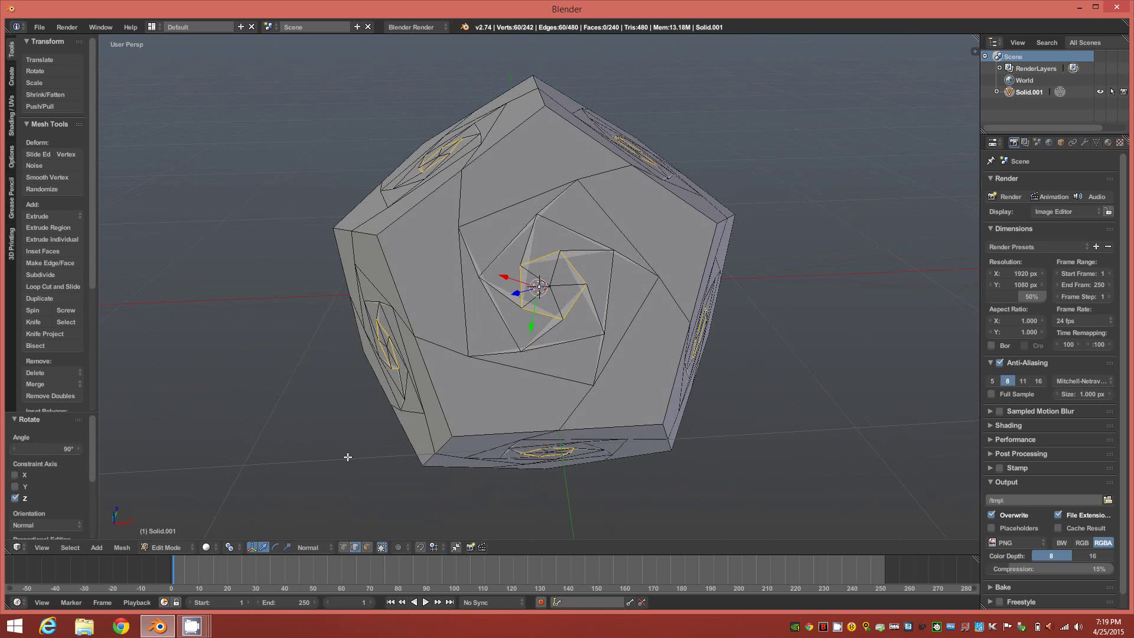
key(a)
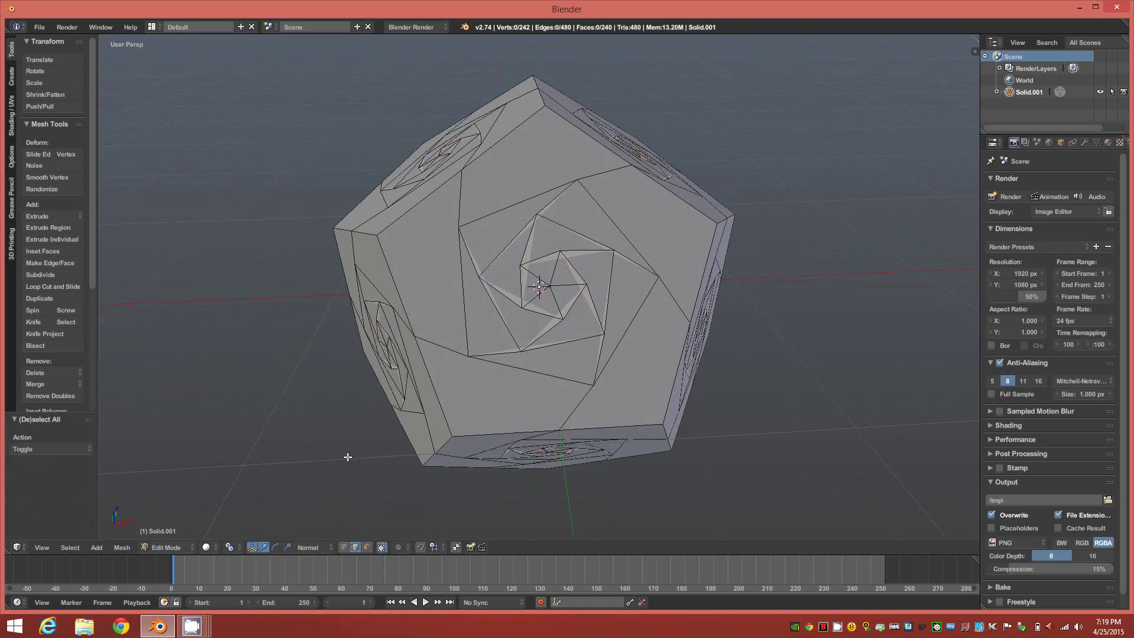
right_click(467, 253)
key(ctrl+e)
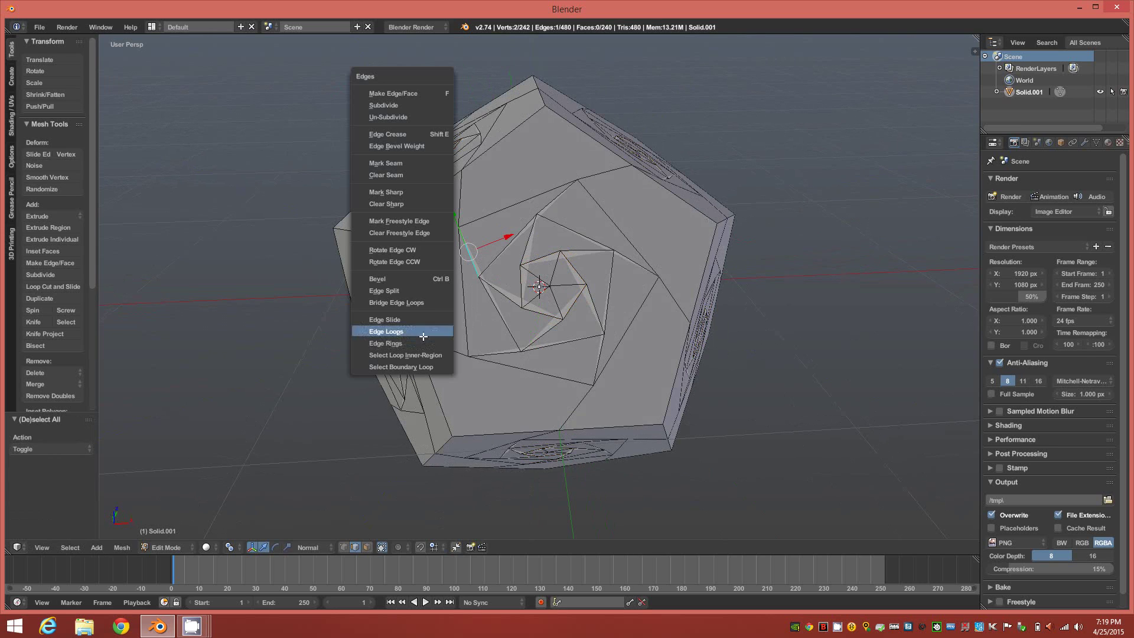
click(419, 343)
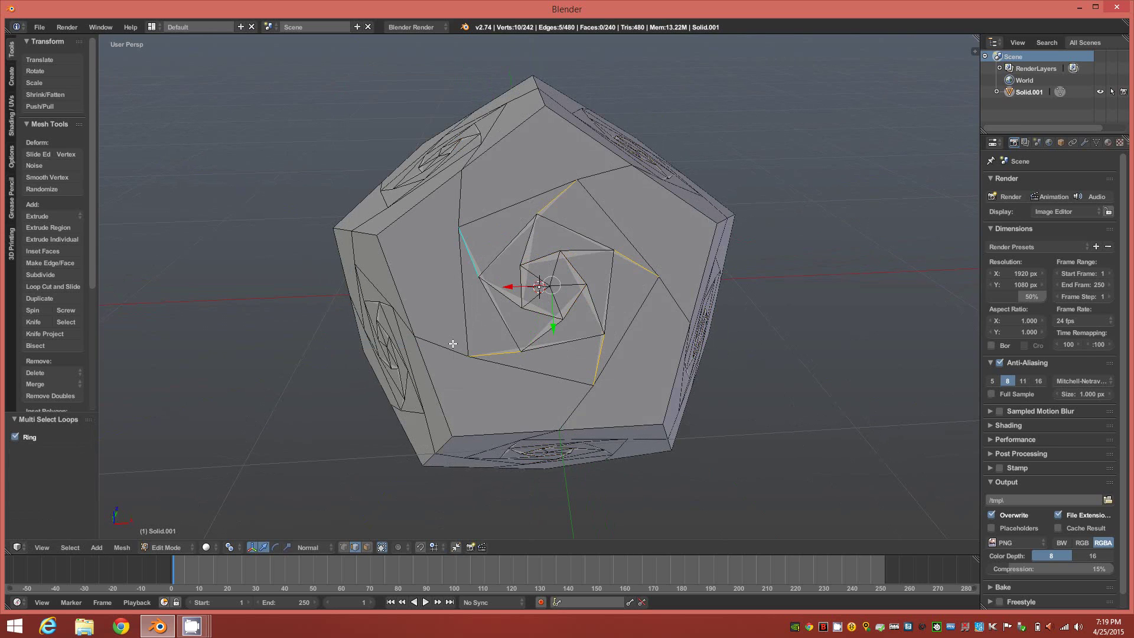
key(ctrl+e)
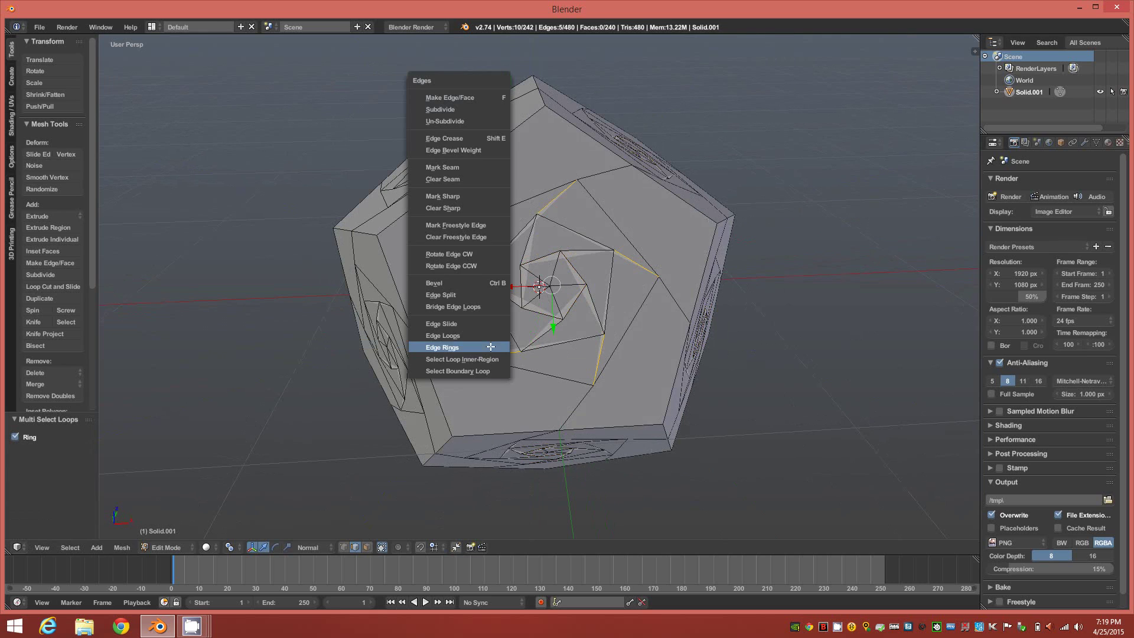
click(480, 336)
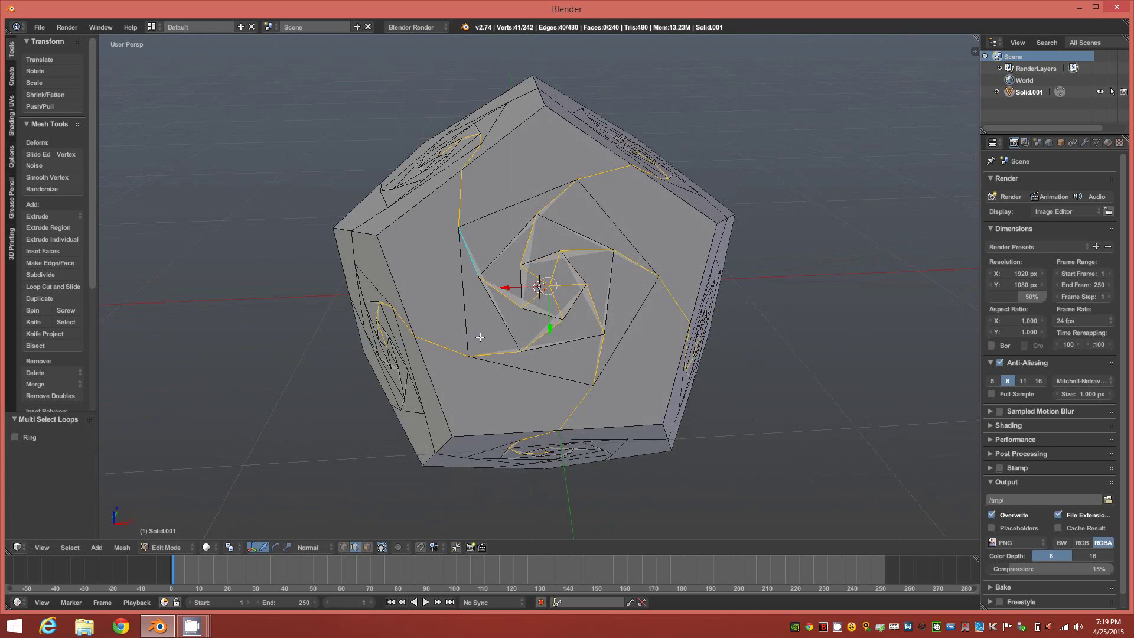
key(shift+g)
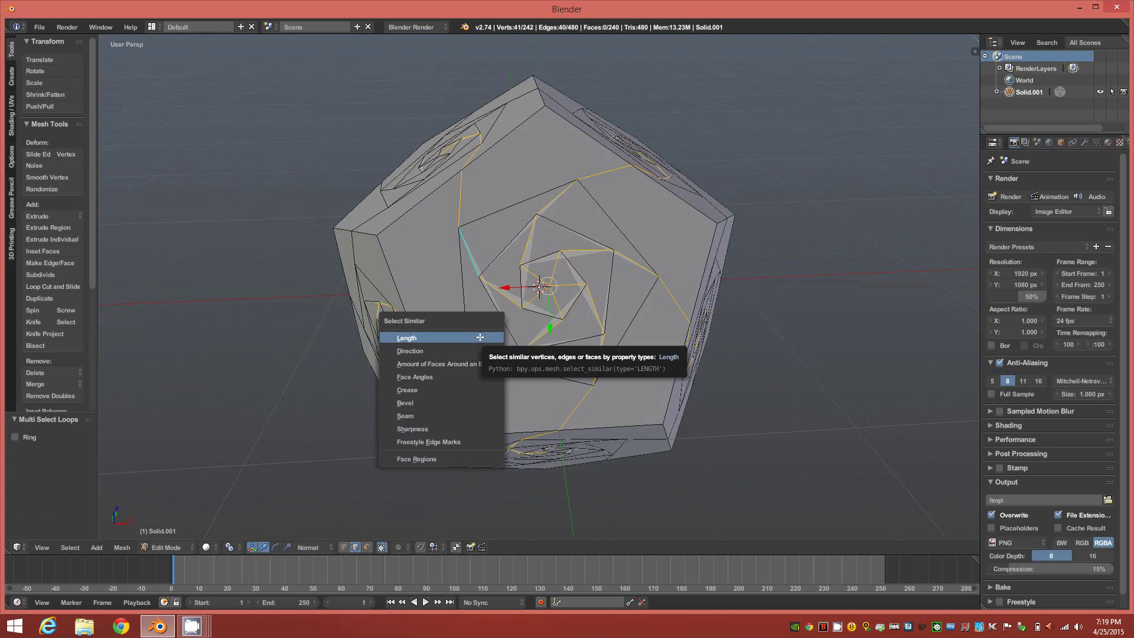
click(480, 338)
- Bevel the selected spiral edges on all faces with an offset of about 0.057 and 1 segment
middle_drag(476, 405, 436, 319)
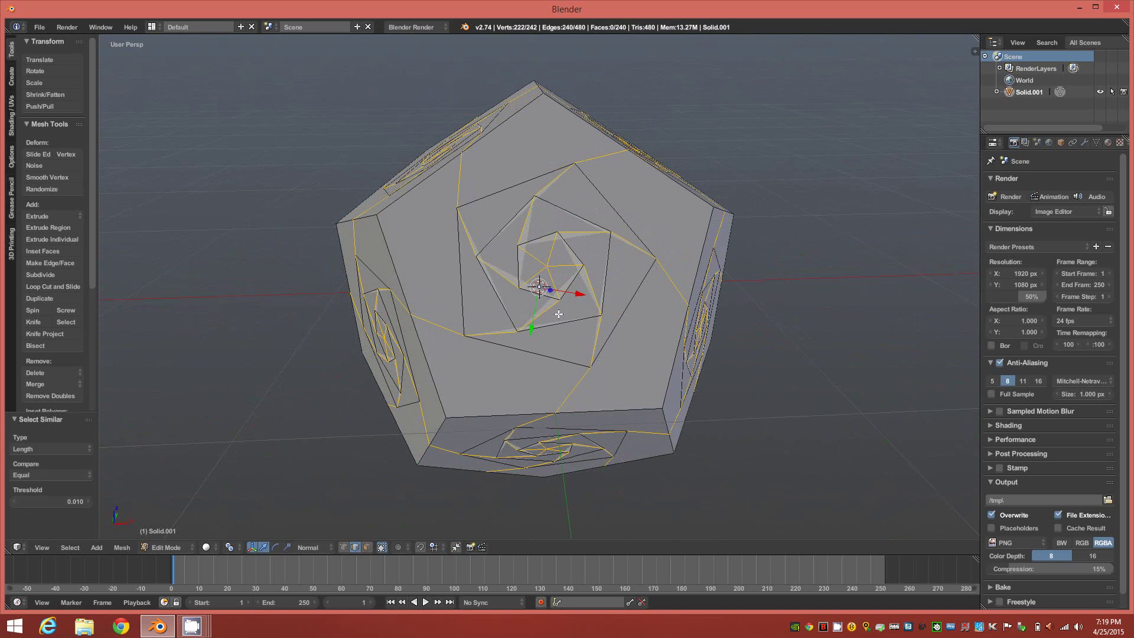
key(ctrl+b)
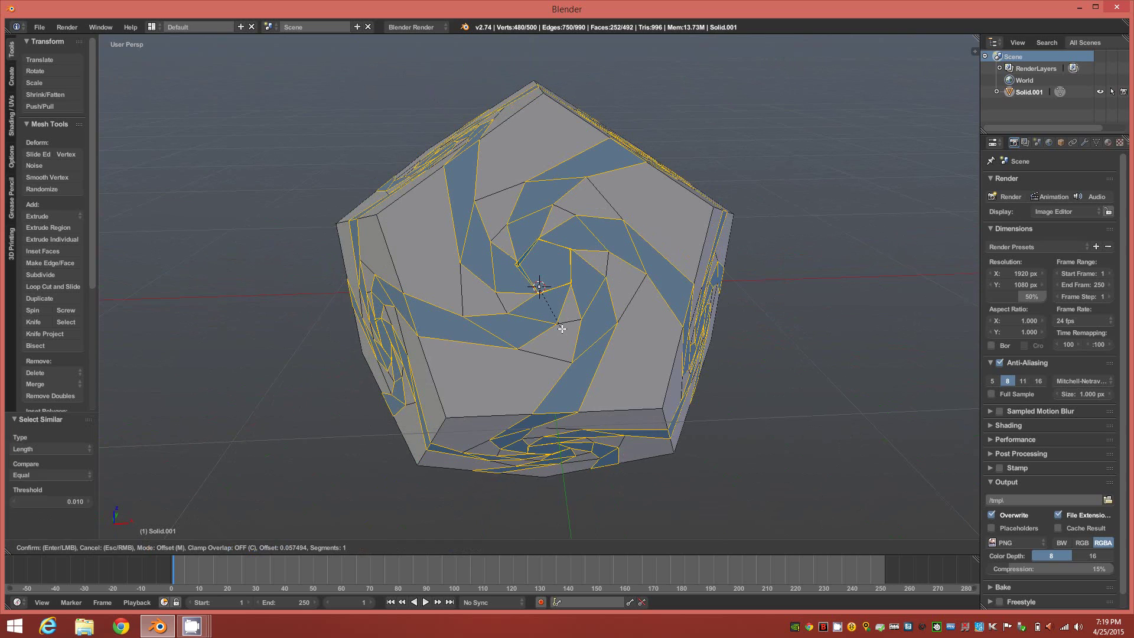
click(562, 328)
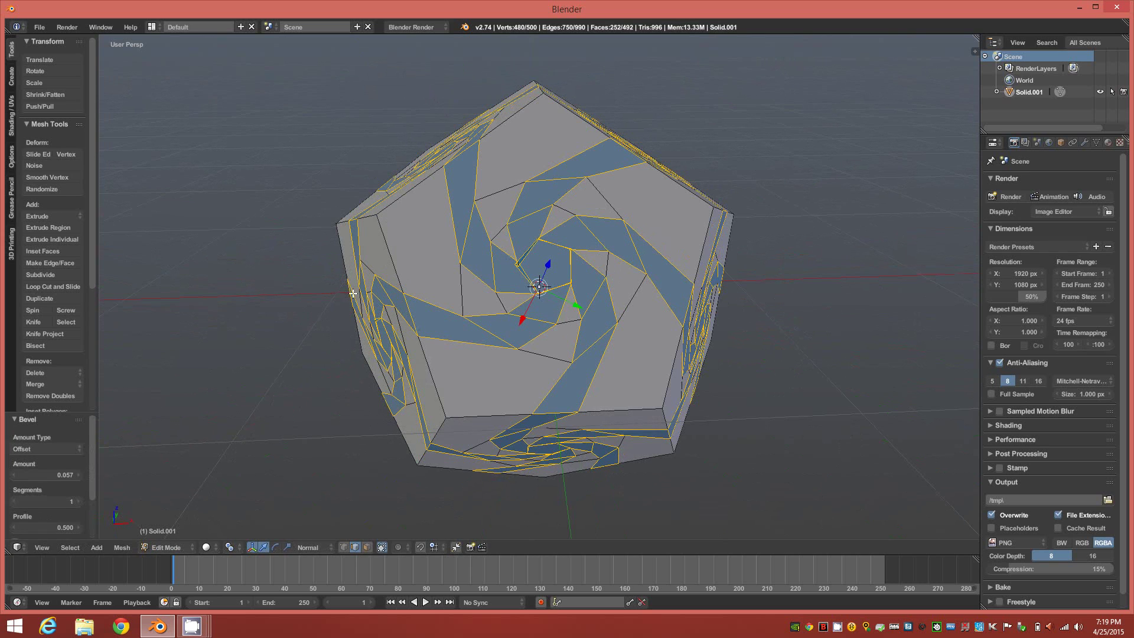
- Switch the bevel's amount type to Percent and set its amount to 40
click(80, 449)
click(62, 397)
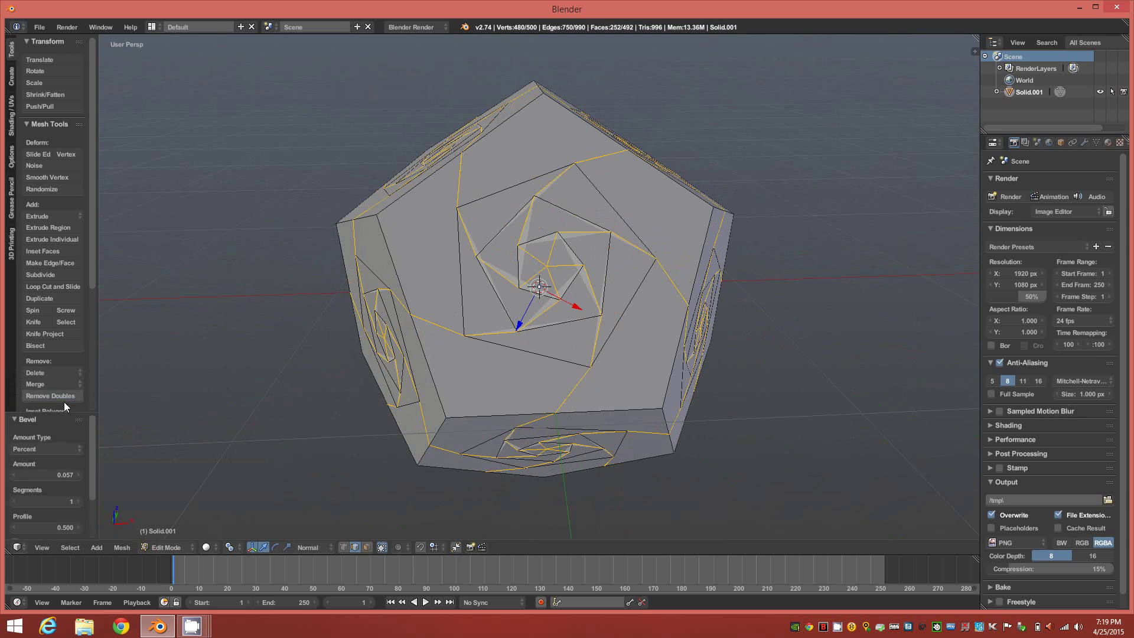
click(68, 476)
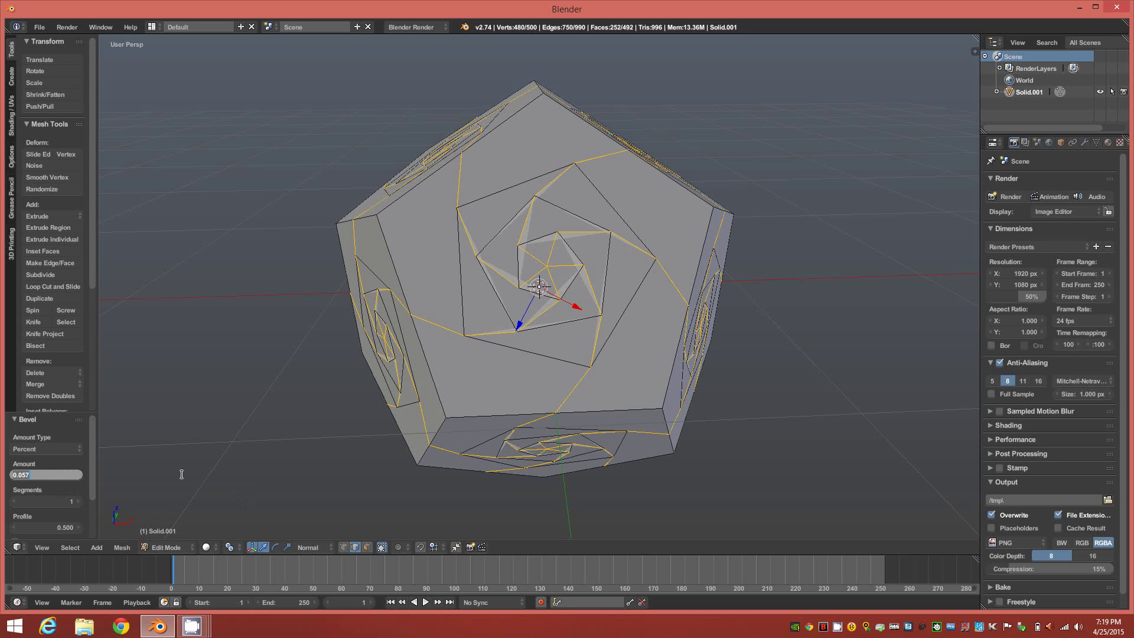
text(40)
key(Return)
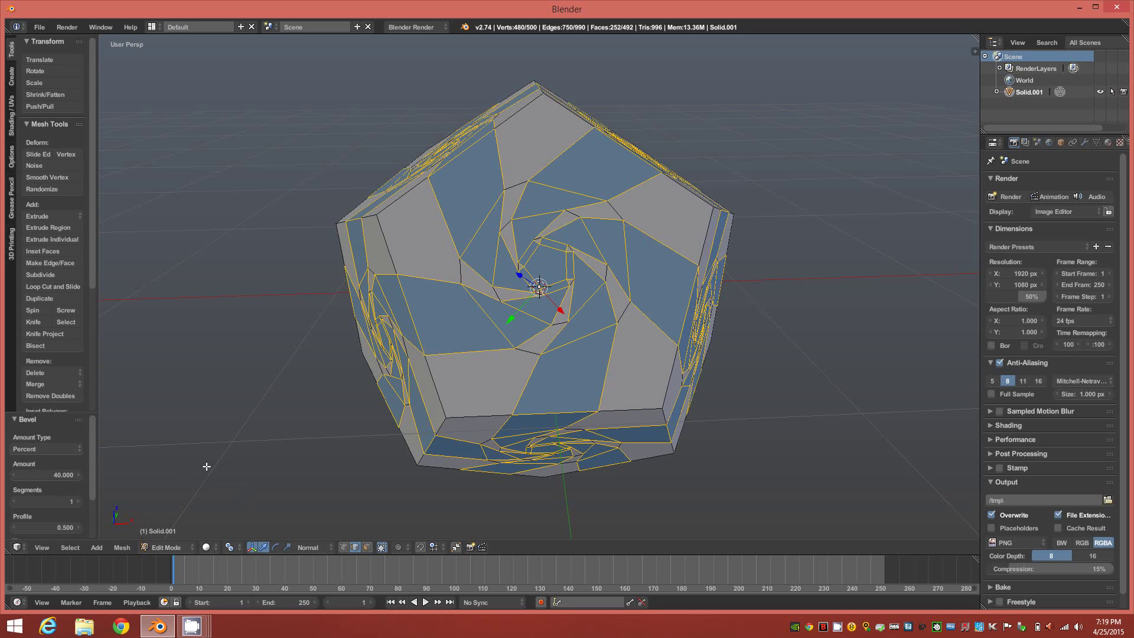
- Switch to face selection, invert the selection and delete the faces lying between the beveled spiral arms
mouse_move(268, 428)
middle_down()
mouse_move(321, 423)
mouse_move(220, 416)
mouse_move(354, 418)
mouse_move(268, 423)
mouse_move(265, 435)
middle_up()
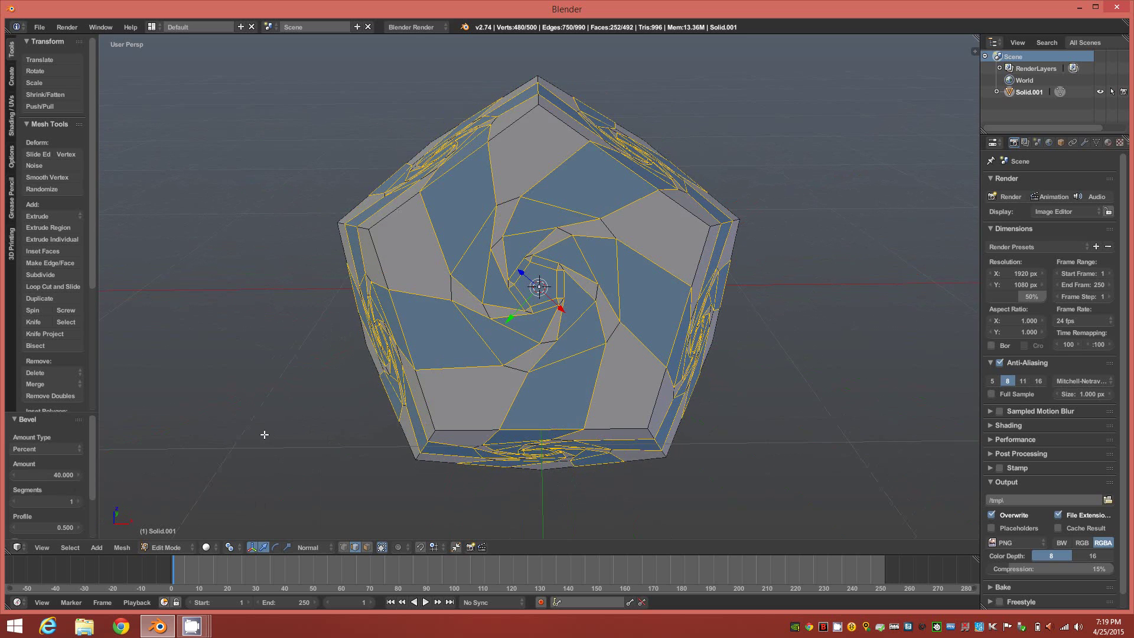
scroll(265, 435, up, 1)
scroll(381, 361, up, 1)
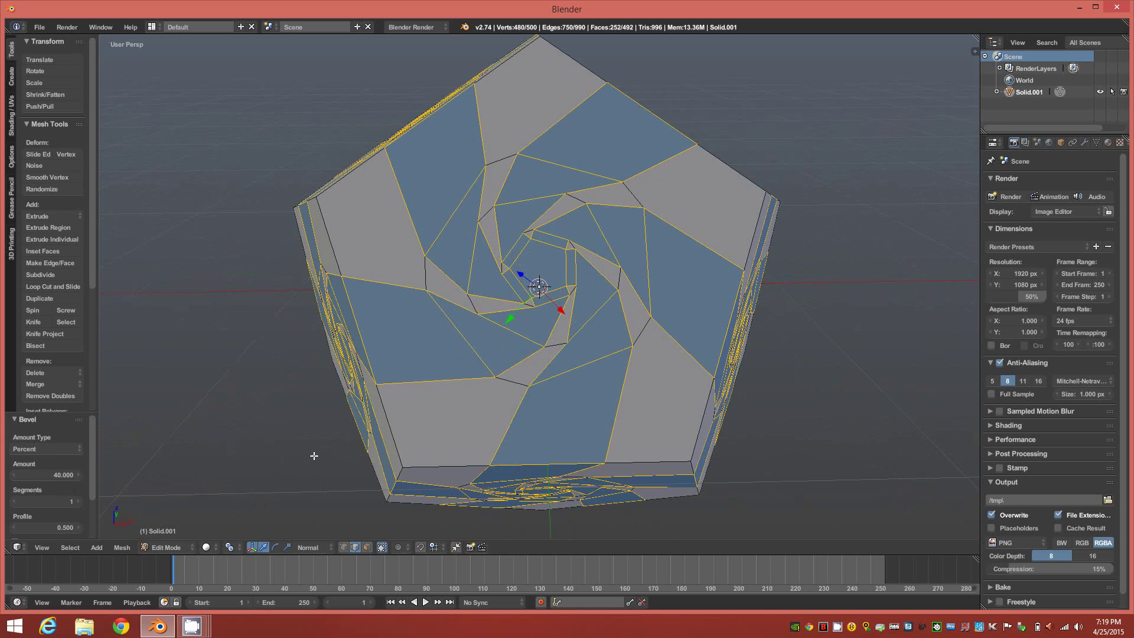
middle_drag(389, 416, 471, 411)
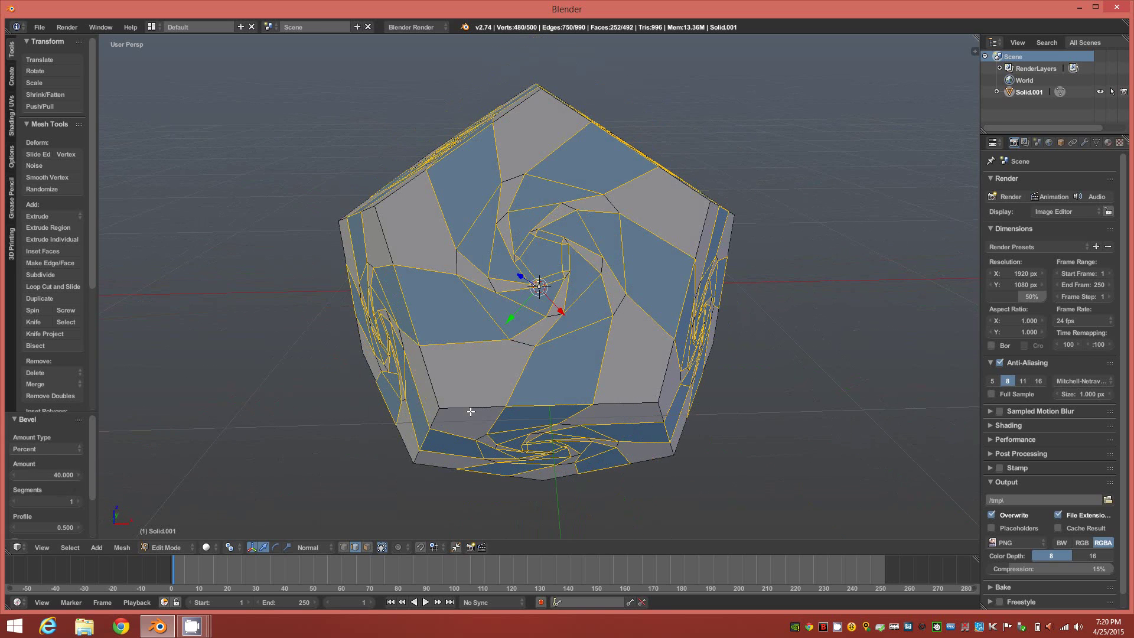
click(366, 547)
key(ctrl+i)
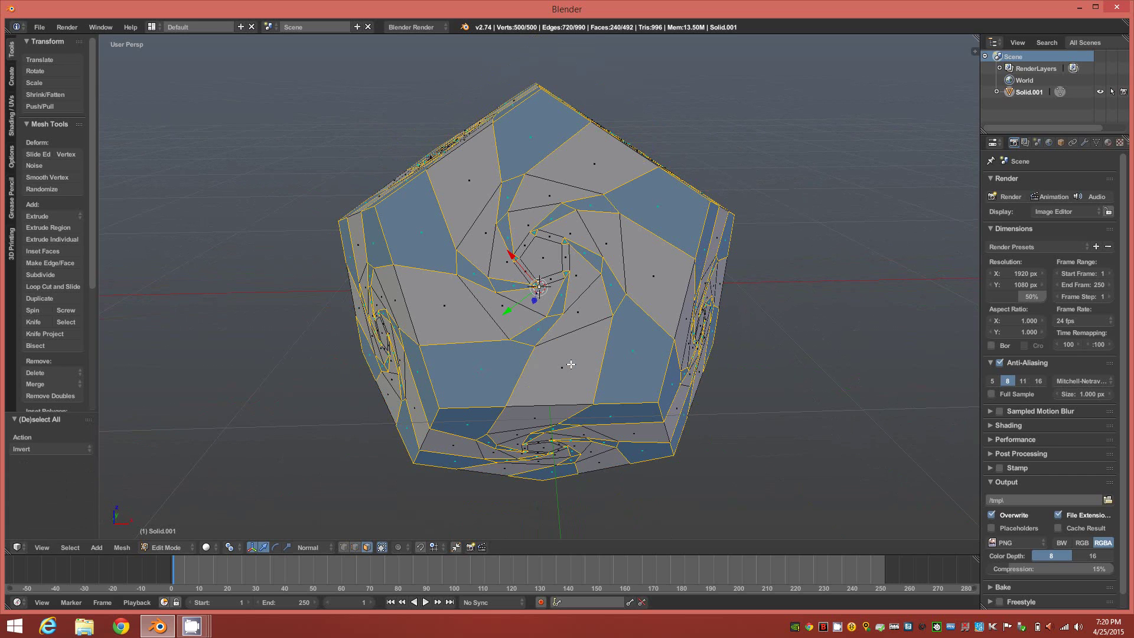
key(x)
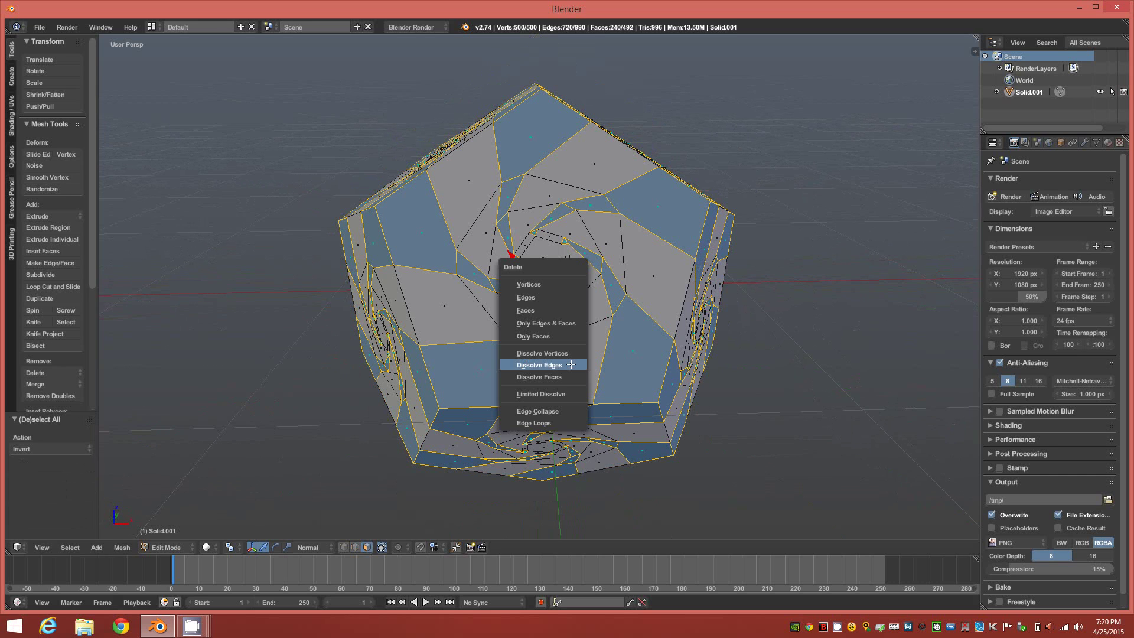
click(553, 310)
- Select the central pentagon of the front spiral and extend the selection to all faces with equal polygon sides
middle_drag(560, 340, 579, 254)
right_click(567, 254)
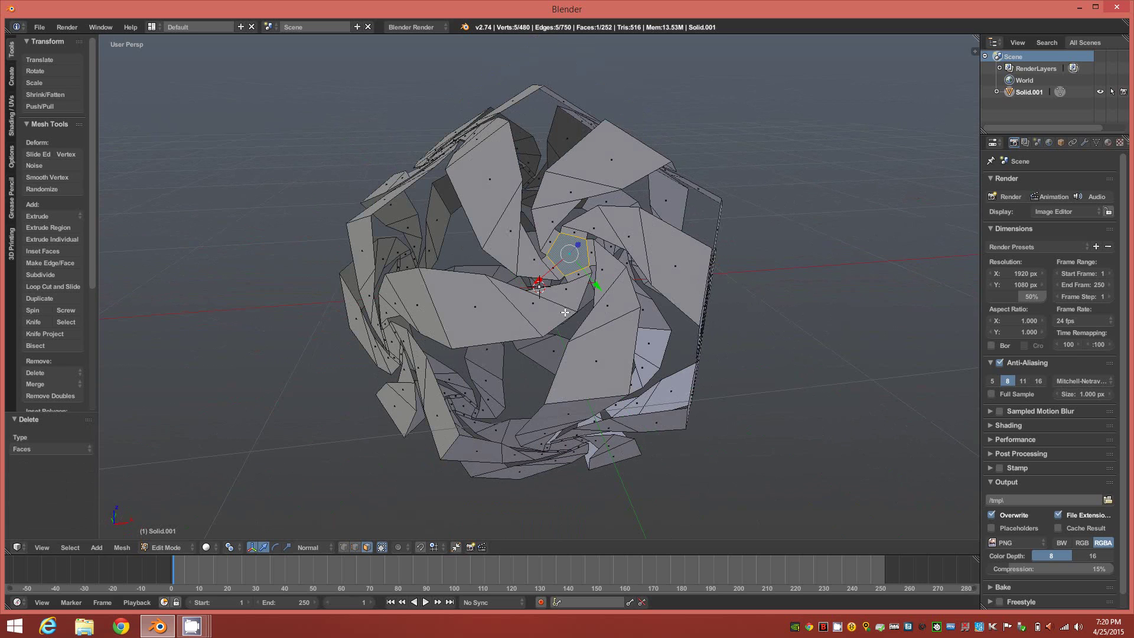
key(shift+g)
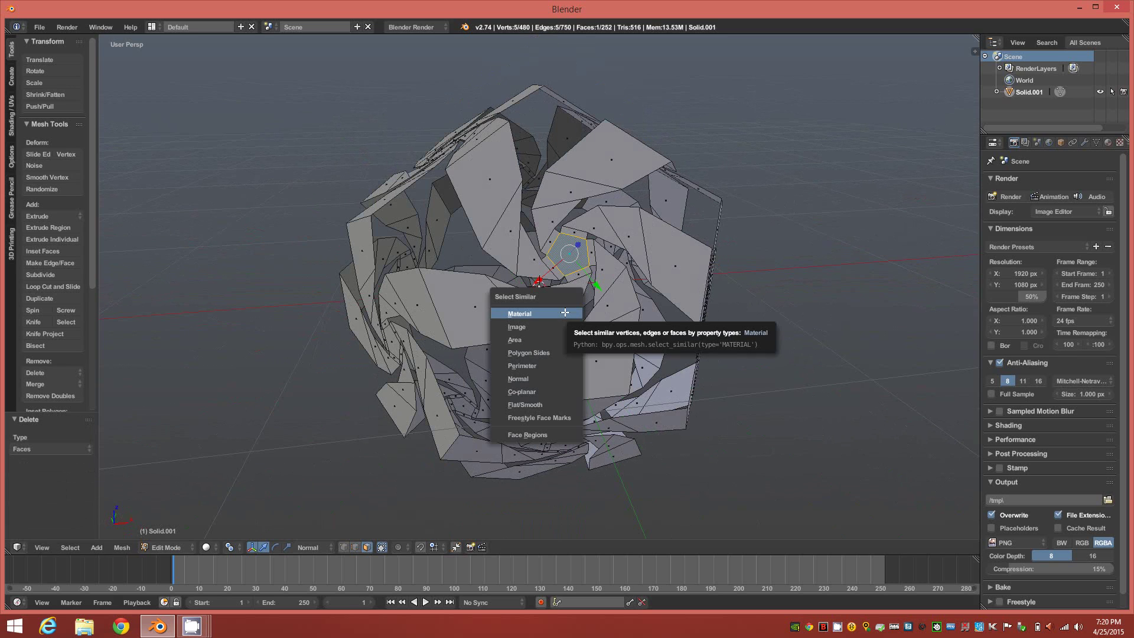
click(562, 353)
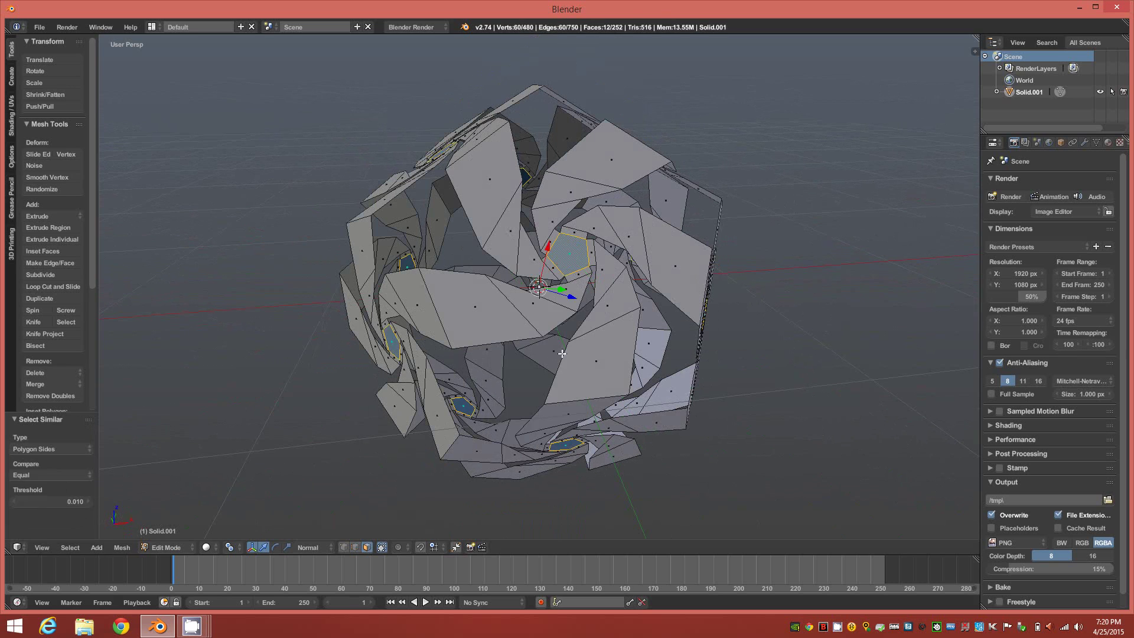
- Grow the pentagon selection to the adjacent faces, smooth its vertices, and clear the selection
middle_drag(634, 353, 604, 351)
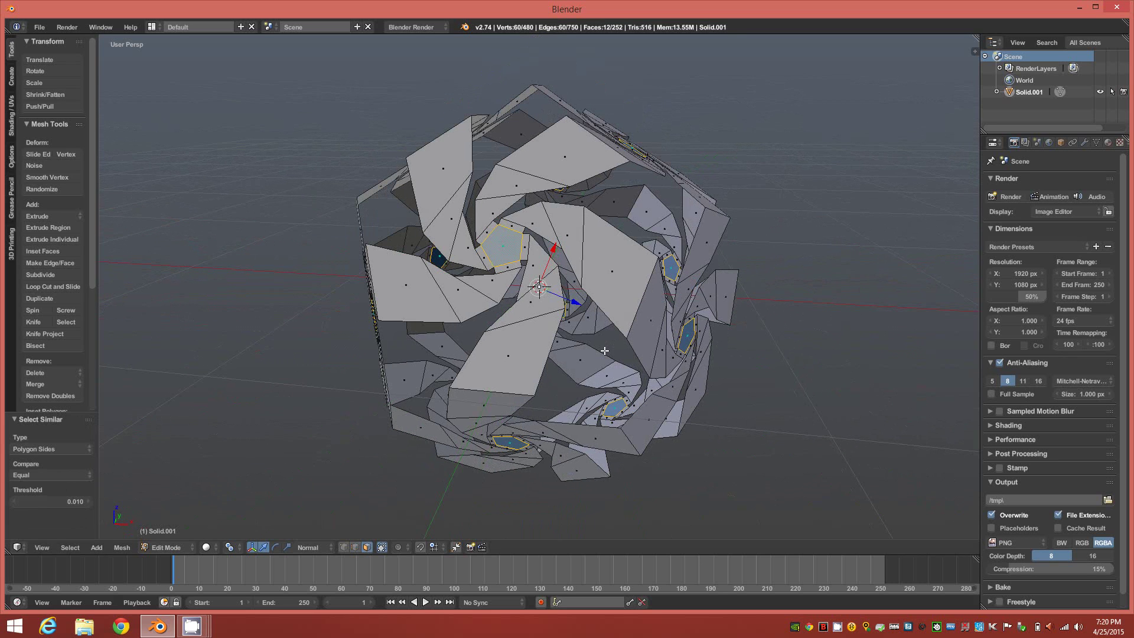
key(ctrl+KP_Add)
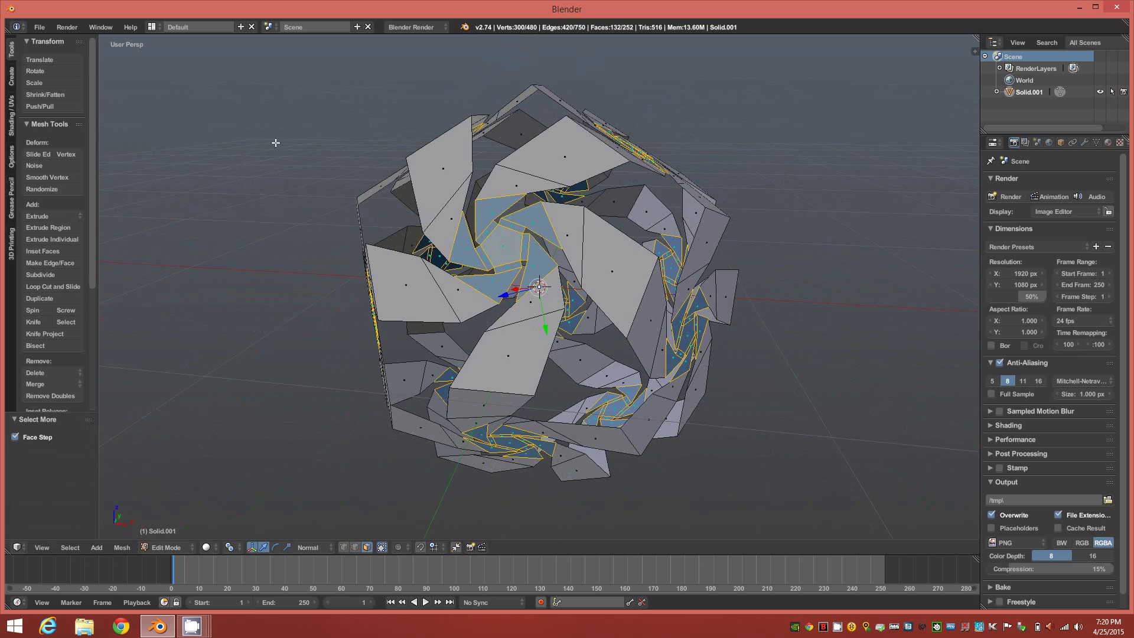
click(70, 179)
middle_drag(493, 234, 596, 289)
scroll(535, 266, down, 3)
key(a)
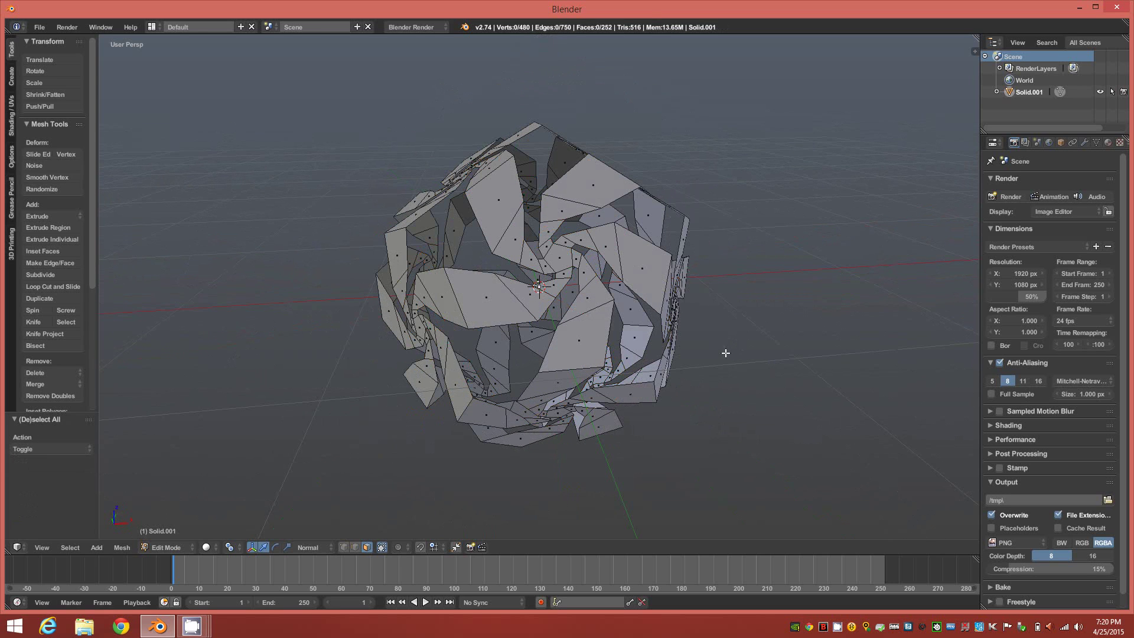
- Return to Object Mode and add a Cast modifier of type Sphere with a factor of 1
key(Tab)
click(622, 405)
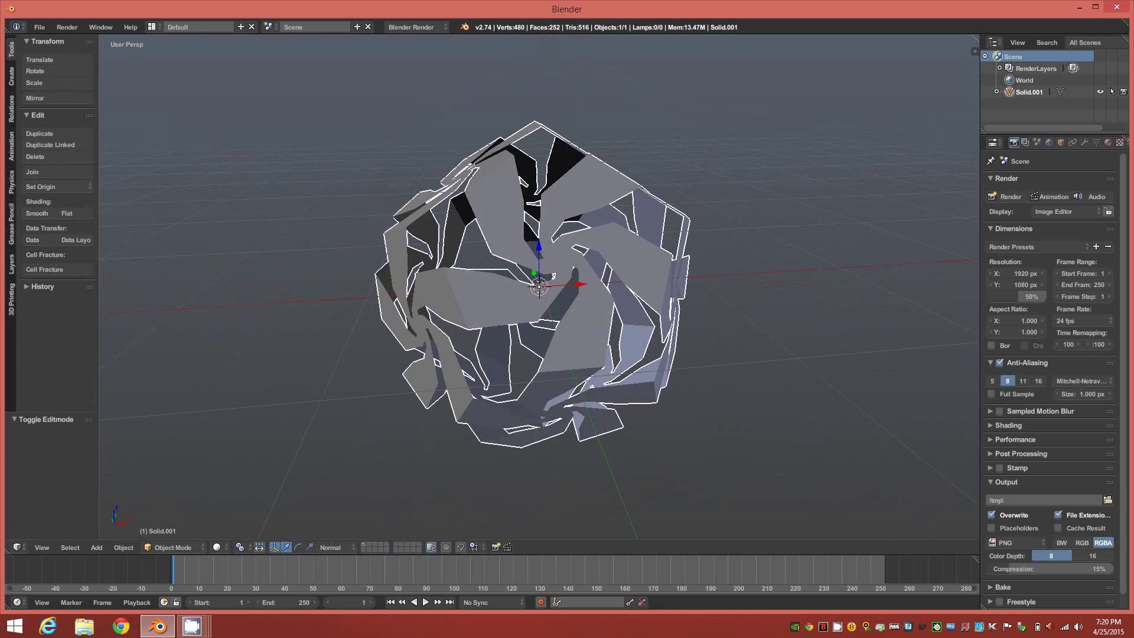
middle_drag(767, 347, 749, 352)
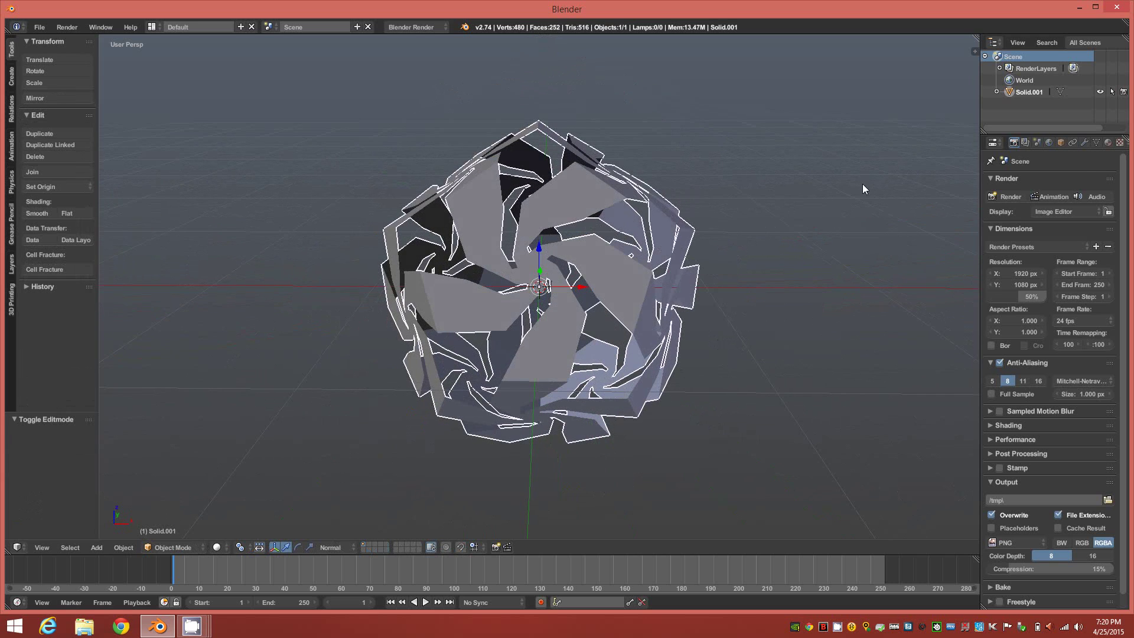
click(1086, 140)
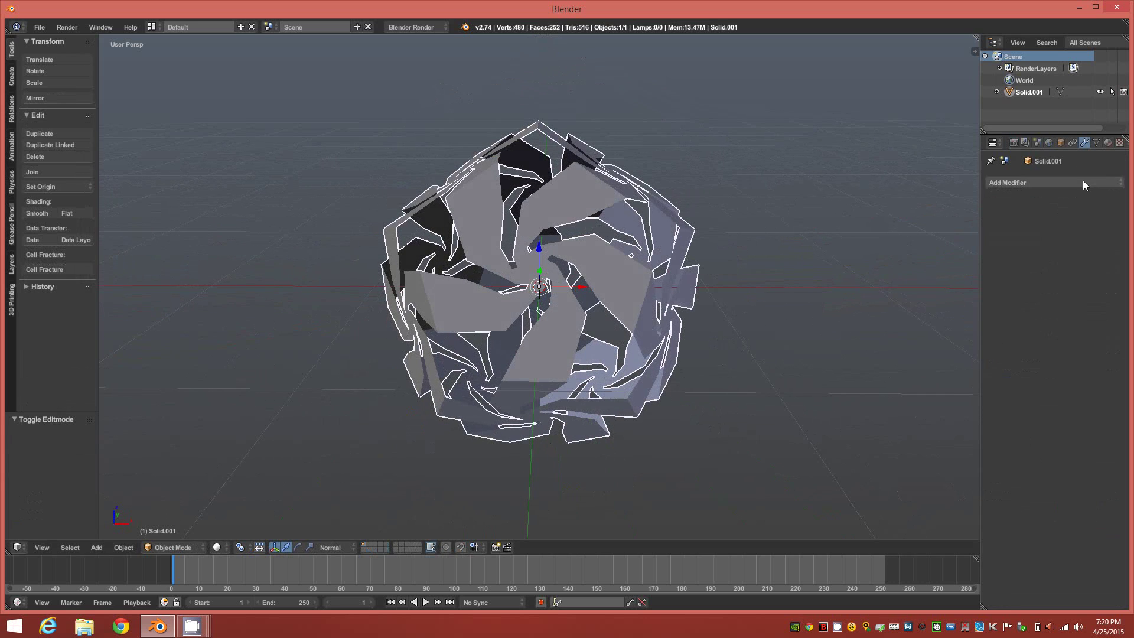
click(1083, 182)
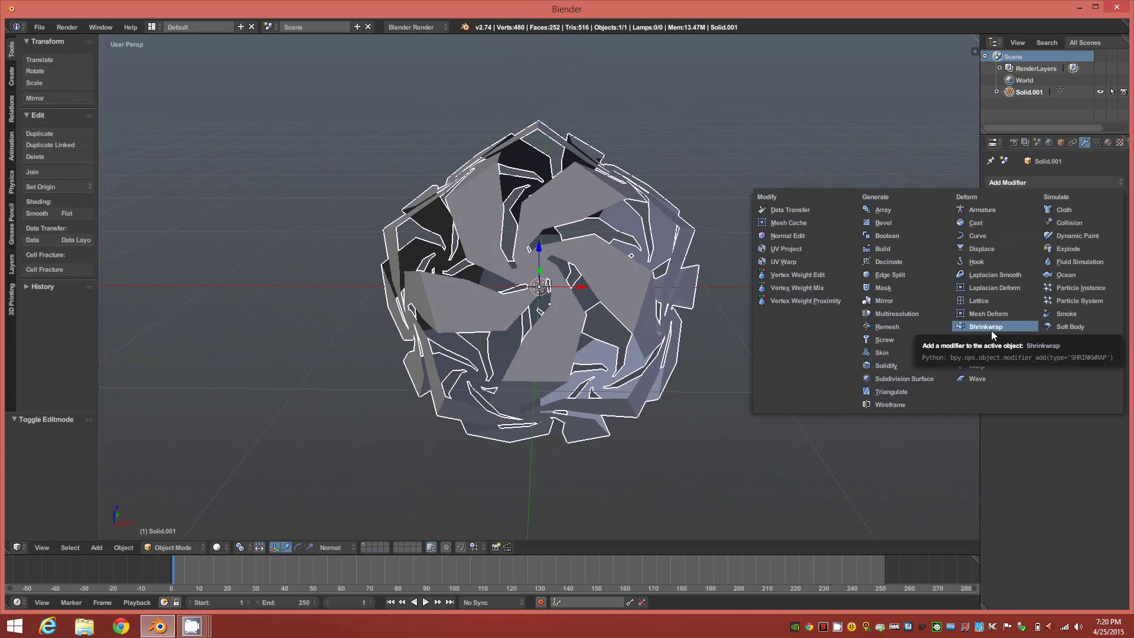
click(973, 222)
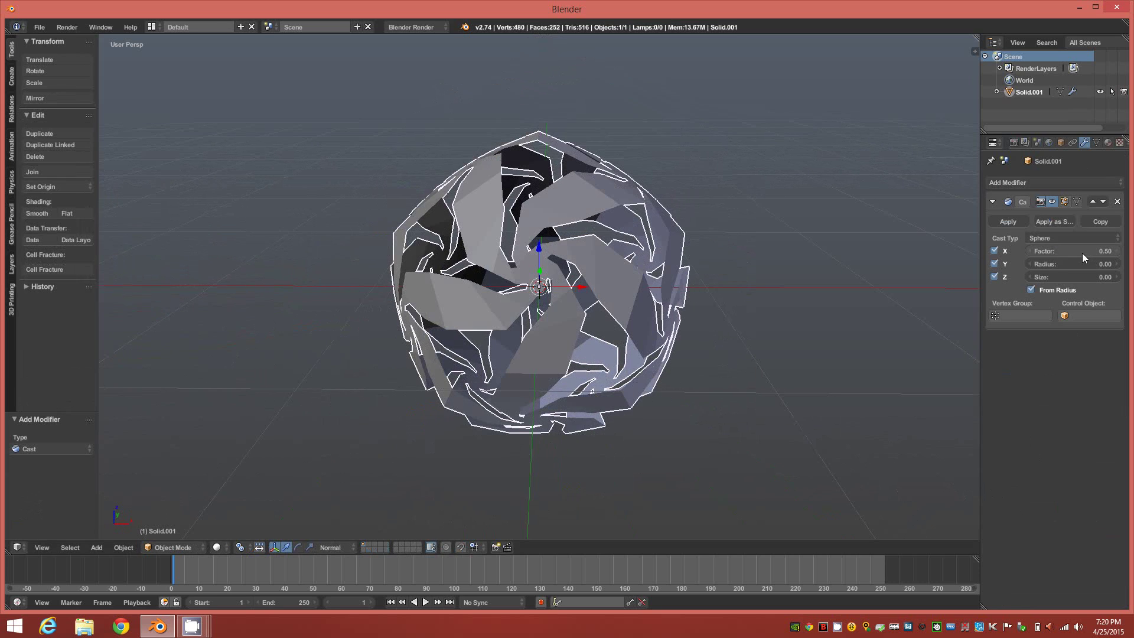
click(1082, 253)
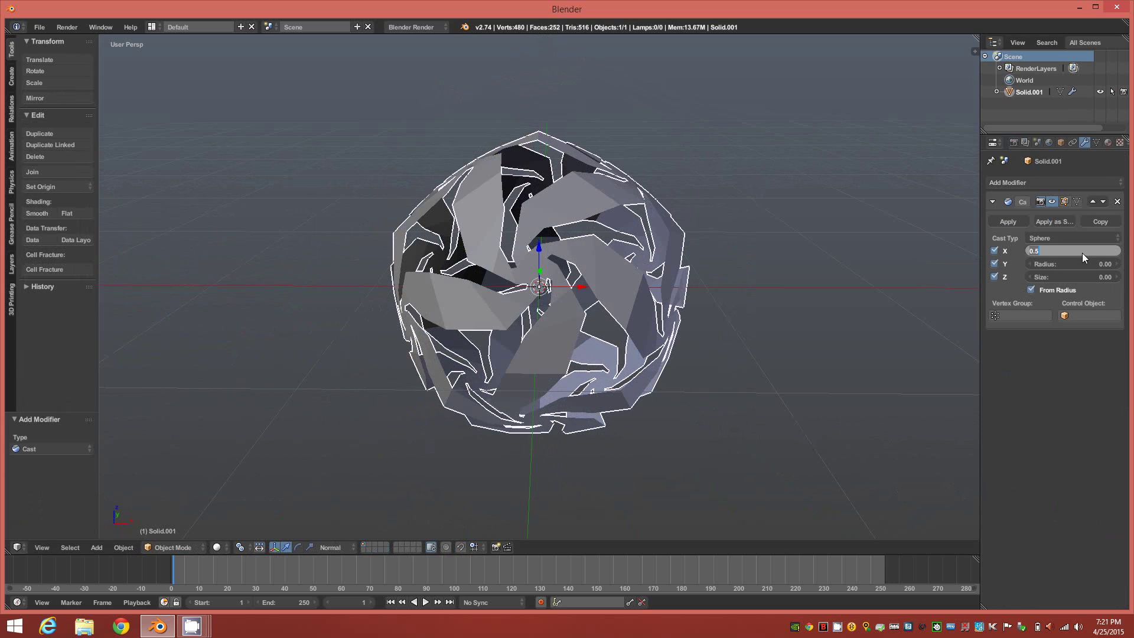
text(1)
key(Return)
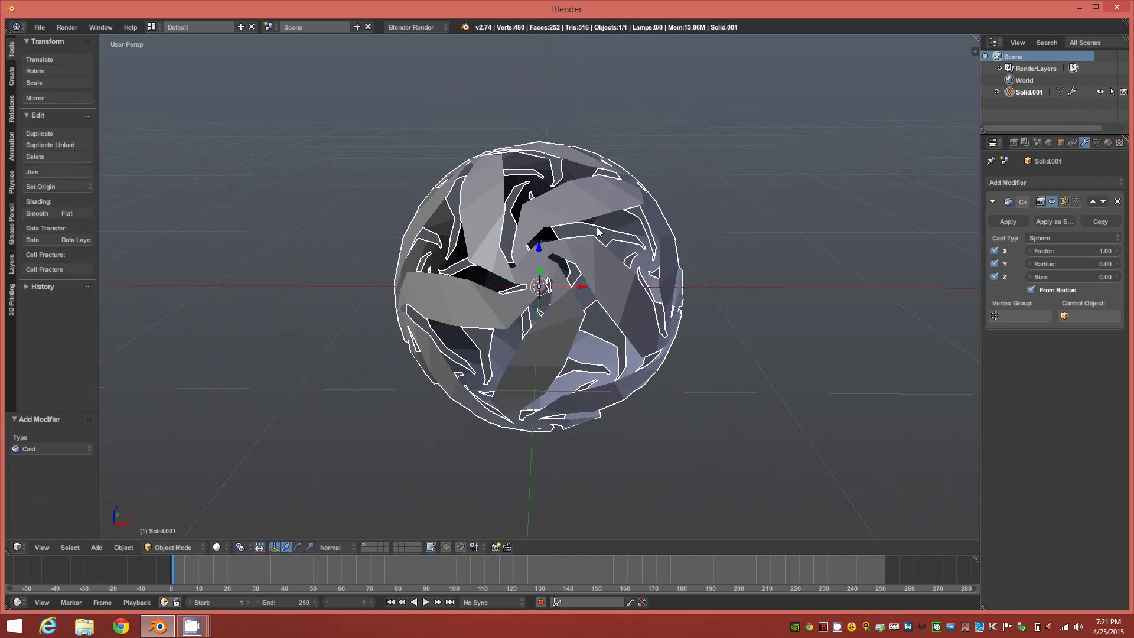
- Add a Solidify modifier to the spherical mesh with a thickness of about 0.111
mouse_move(618, 268)
middle_down()
mouse_move(605, 268)
mouse_move(631, 273)
middle_up()
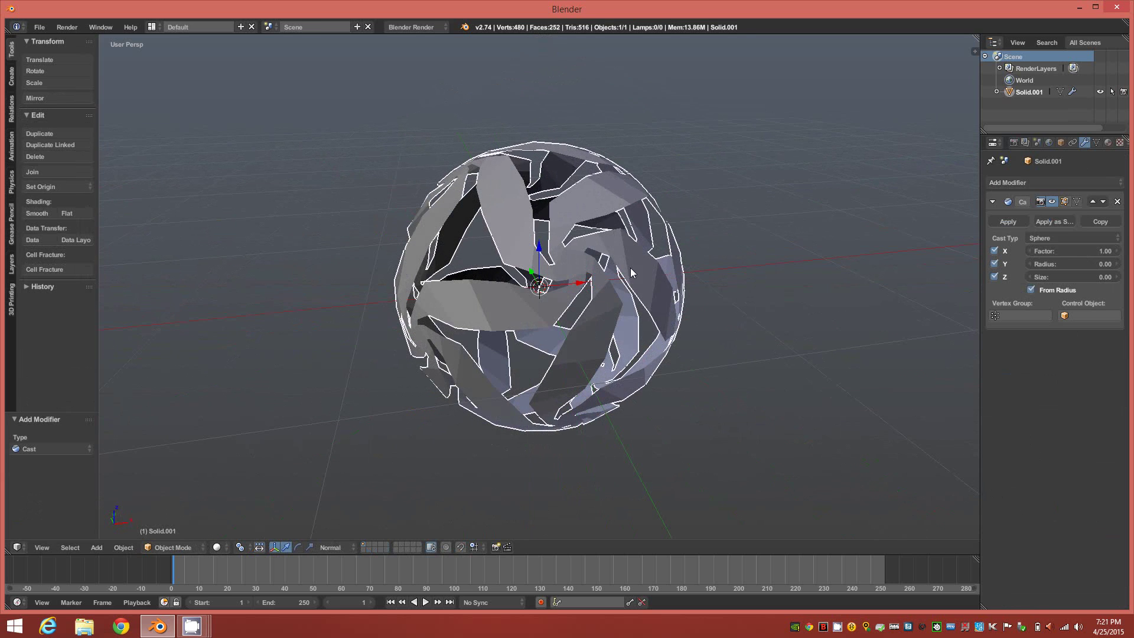
click(1115, 188)
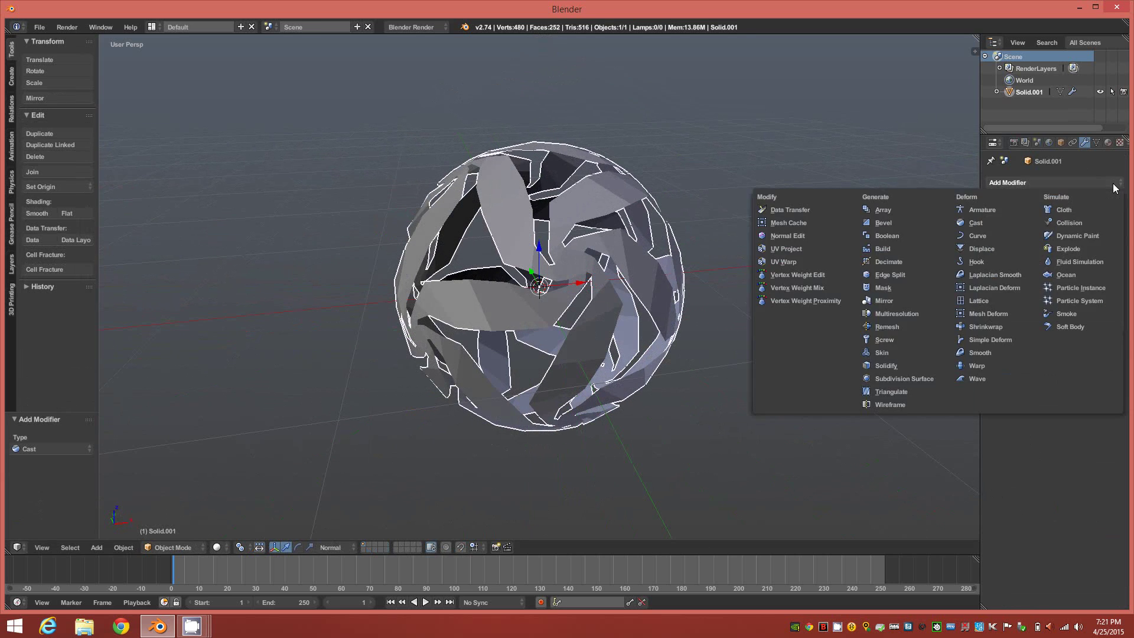
click(892, 370)
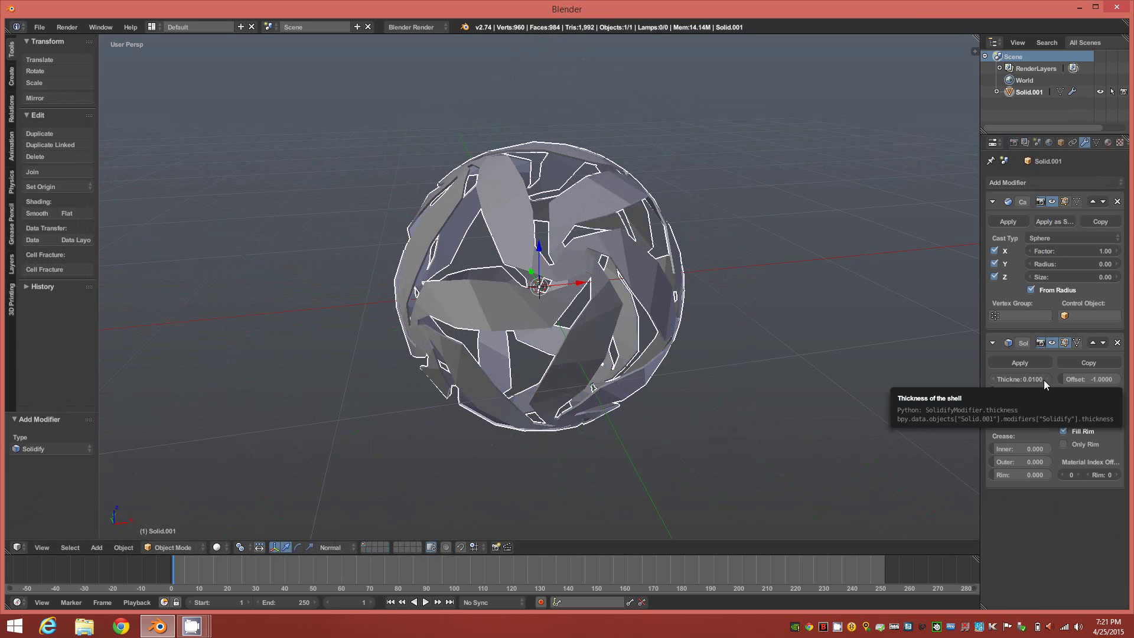
drag(1044, 380, 1114, 382)
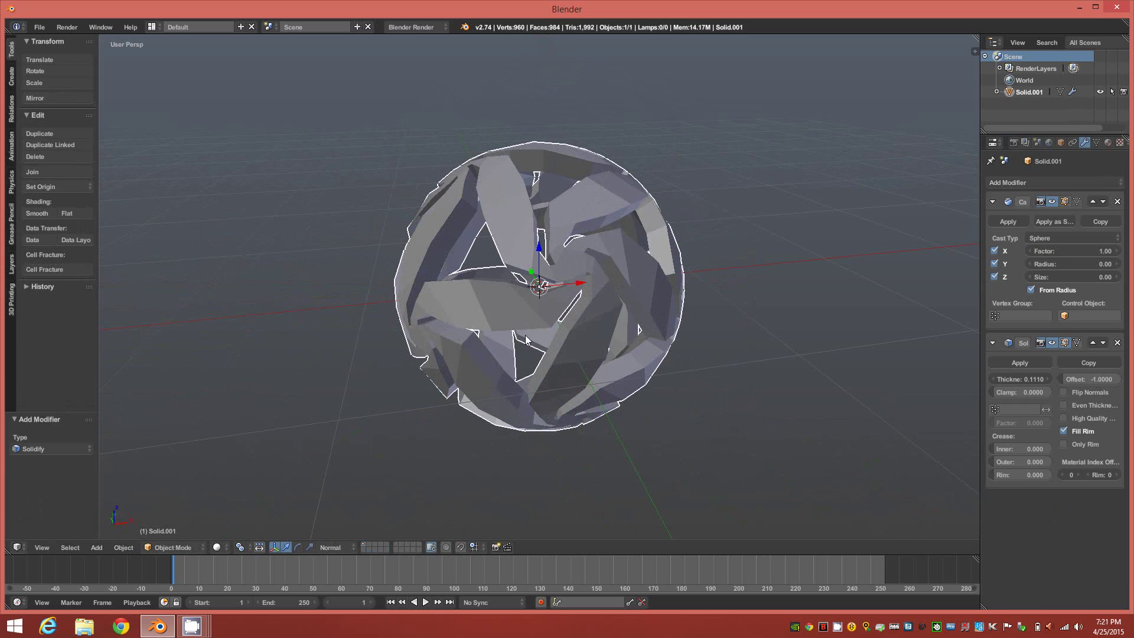
- Apply the Cast modifier and the Solidify modifier to the mesh
middle_drag(528, 341, 499, 268)
scroll(598, 310, up, 3)
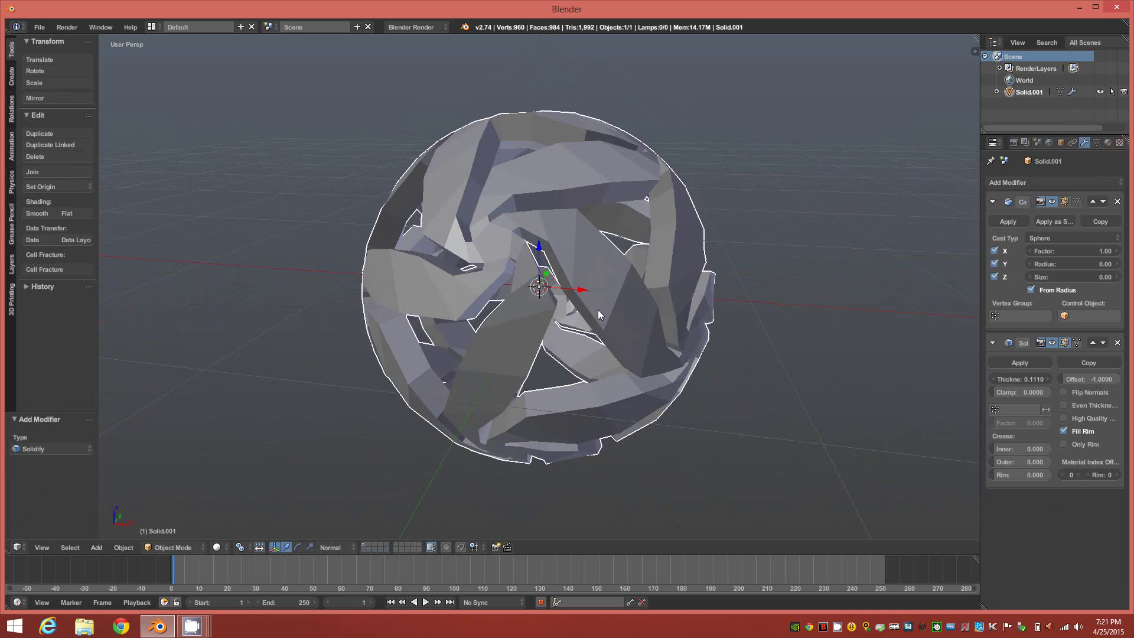
middle_drag(598, 309, 609, 317)
mouse_move(422, 222)
middle_down()
mouse_move(437, 229)
mouse_move(391, 230)
mouse_move(438, 231)
middle_up()
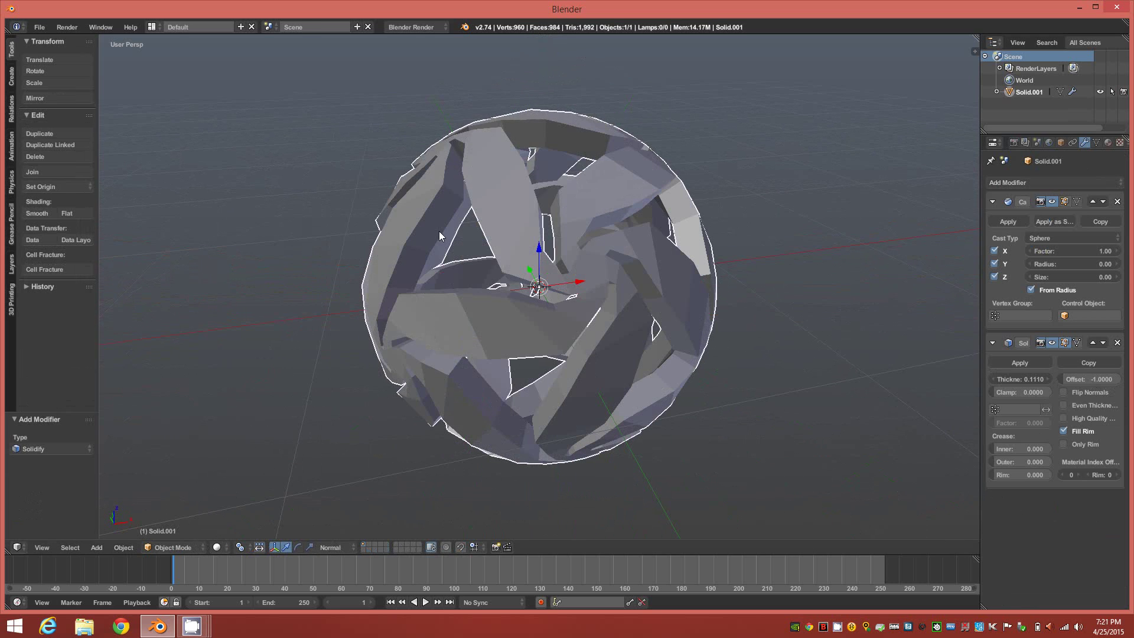
click(1005, 220)
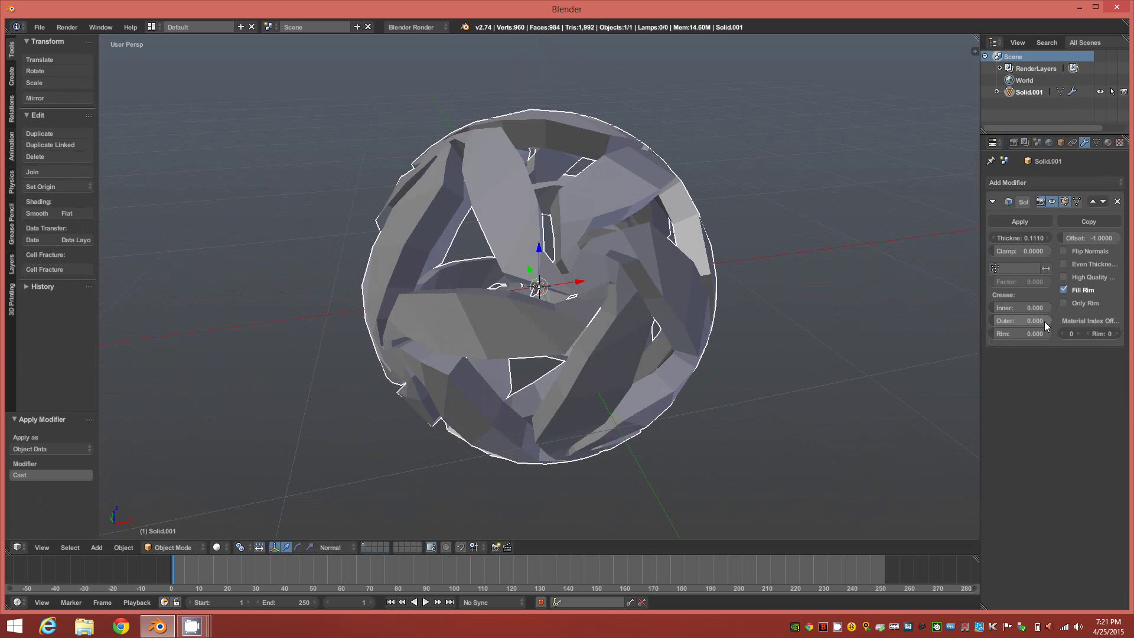
click(1019, 223)
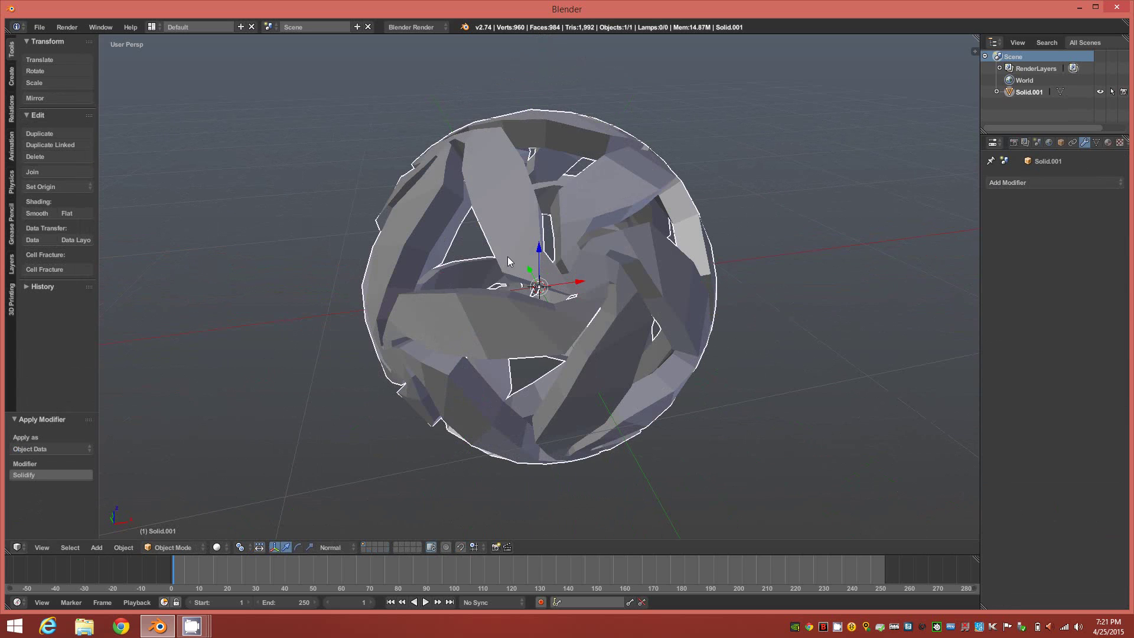
- Enter Edit Mode and select several of the narrow rim face loops along the thickness edges around the ball
key(Tab)
click(577, 265)
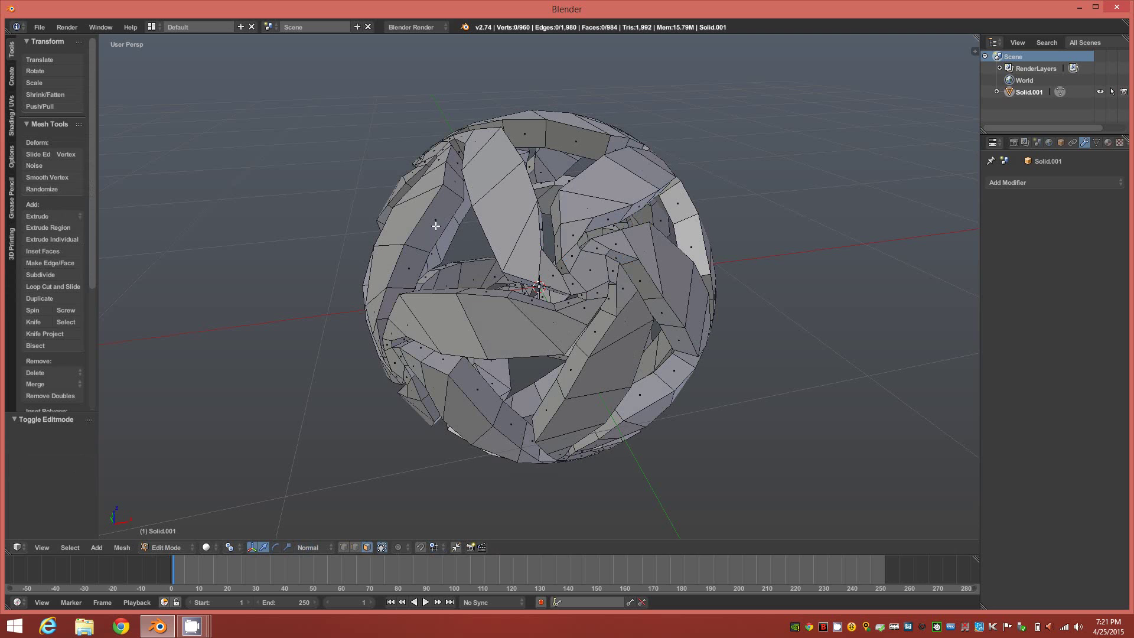
alt+click(424, 251)
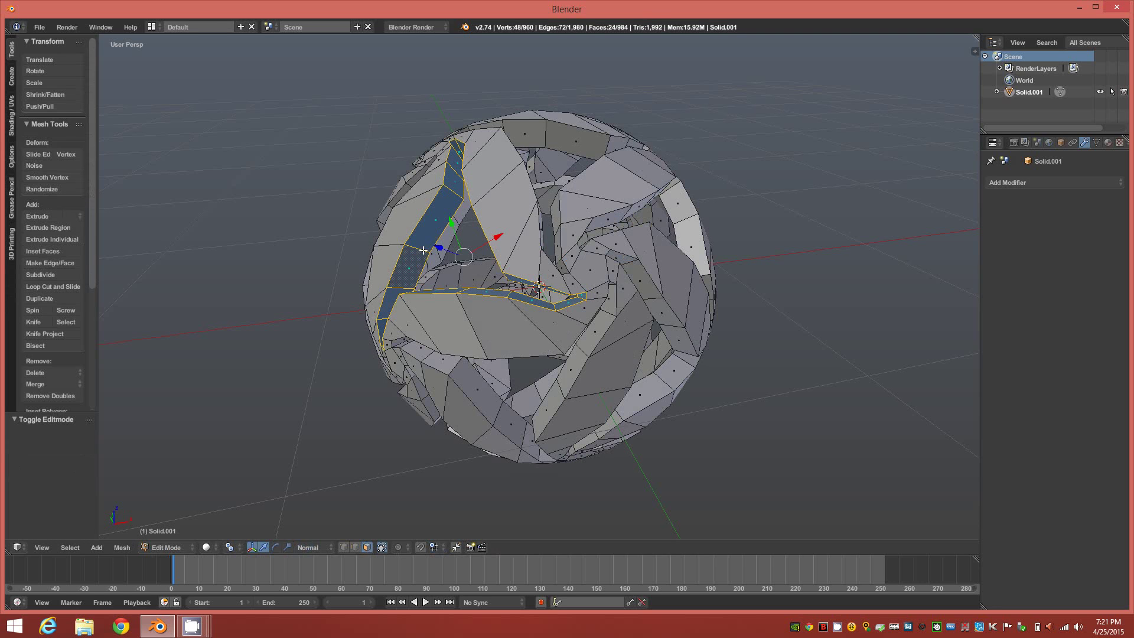
alt+shift+click(454, 366)
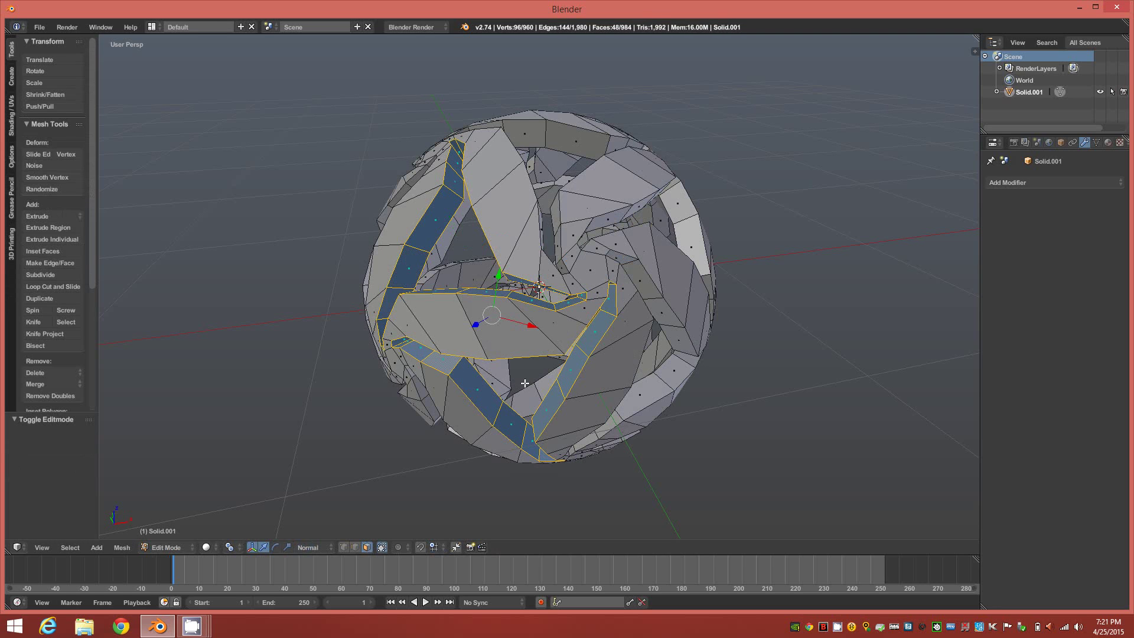
middle_drag(640, 347, 623, 317)
alt+shift+click(598, 399)
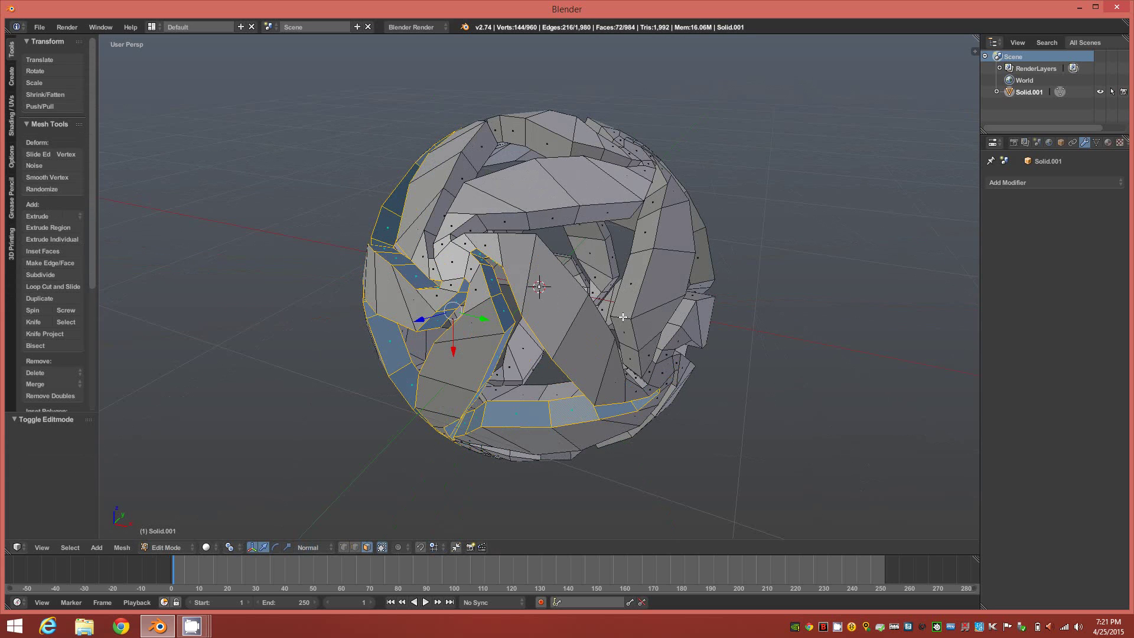
alt+shift+click(623, 317)
middle_drag(583, 227, 592, 265)
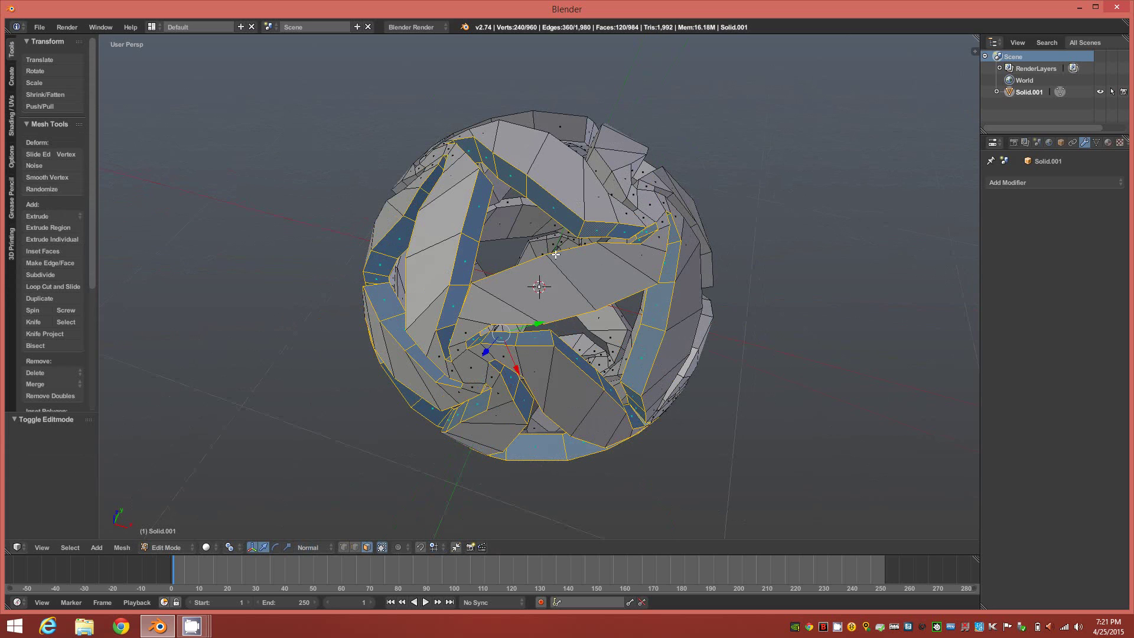
middle_drag(556, 254, 463, 229)
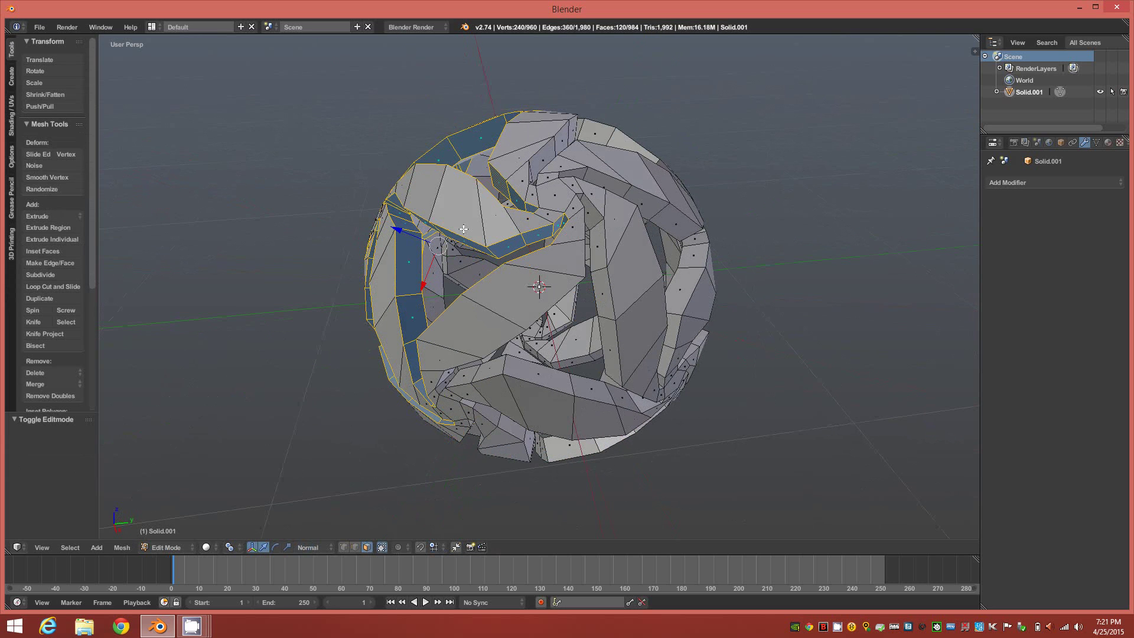
alt+shift+right_click(608, 317)
- Extend the rim selection to all similar face regions across the ball, including those on its far side
middle_drag(609, 316, 605, 349)
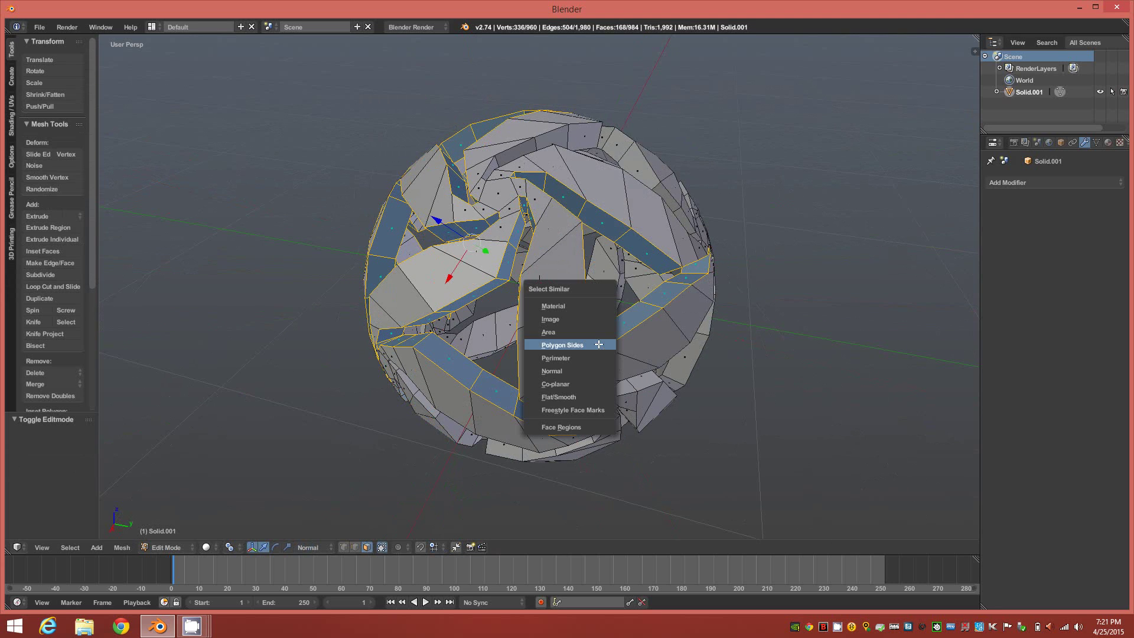
click(582, 428)
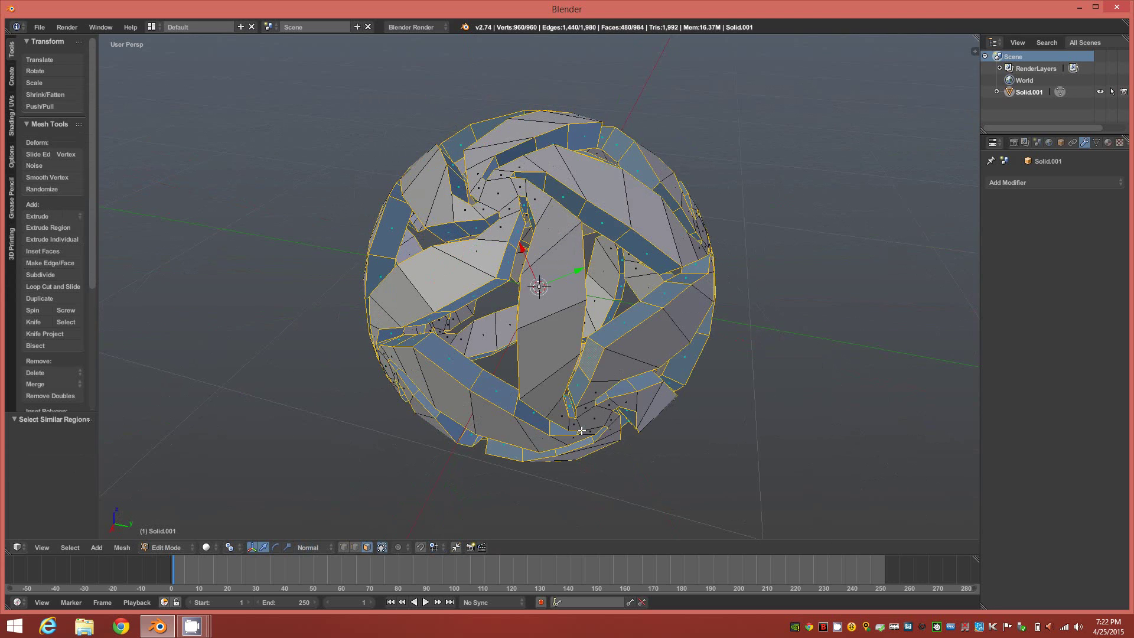
middle_drag(679, 373, 562, 331)
scroll(562, 331, up, 4)
scroll(564, 333, up, 8)
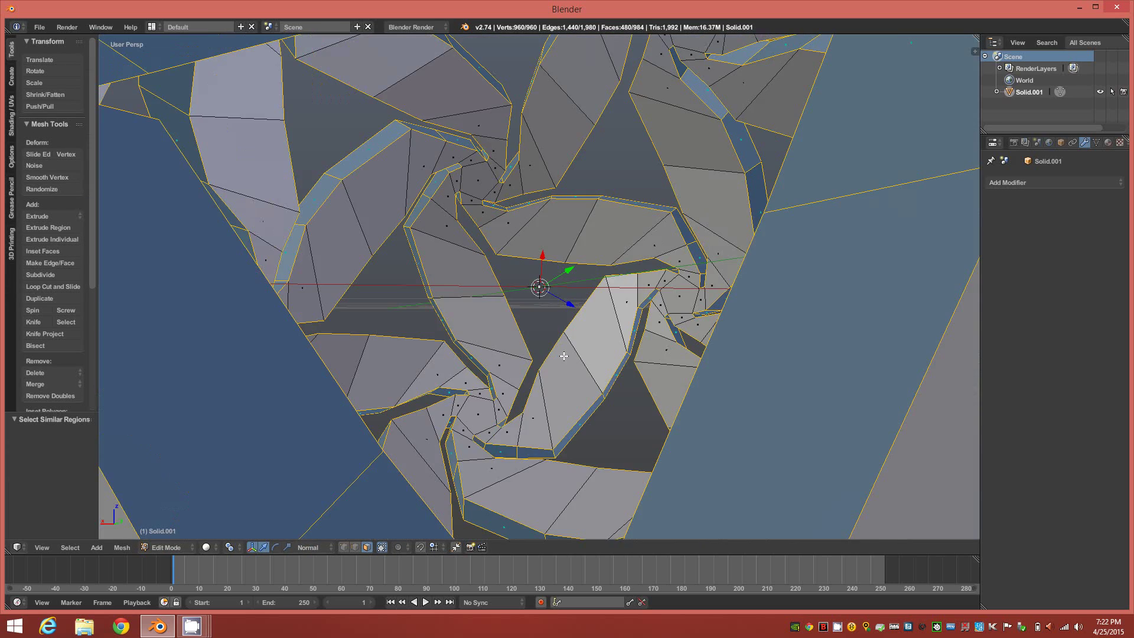
middle_drag(564, 356, 560, 330)
scroll(615, 356, down, 8)
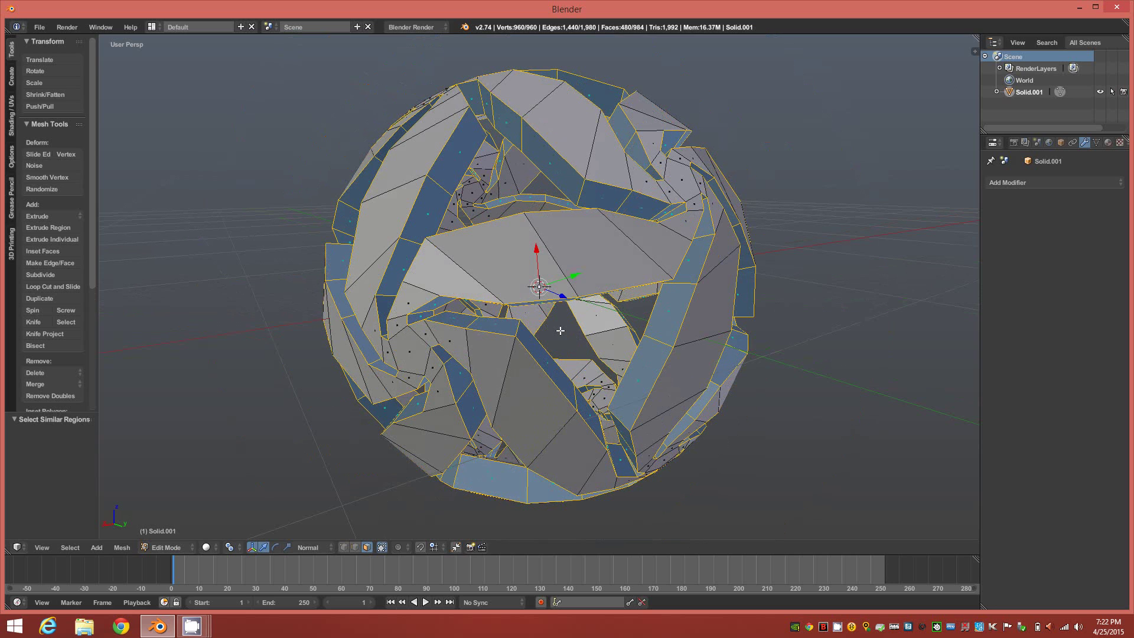
- Inset the selected rim faces with a thickness of about 0.0103 and the Individual option turned off
key(i)
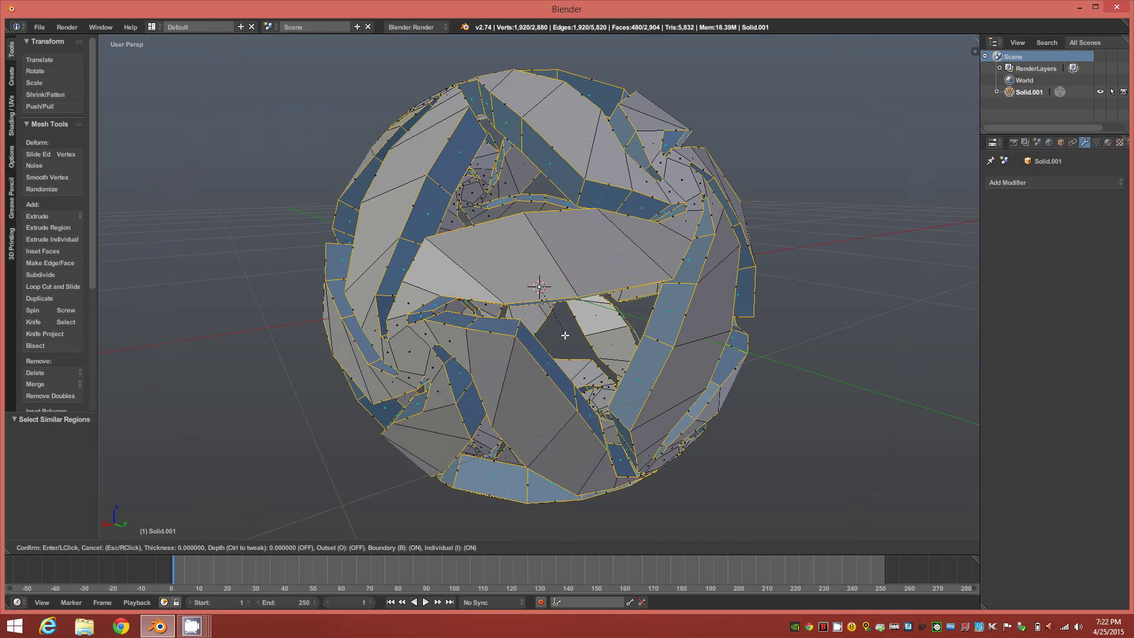
click(557, 332)
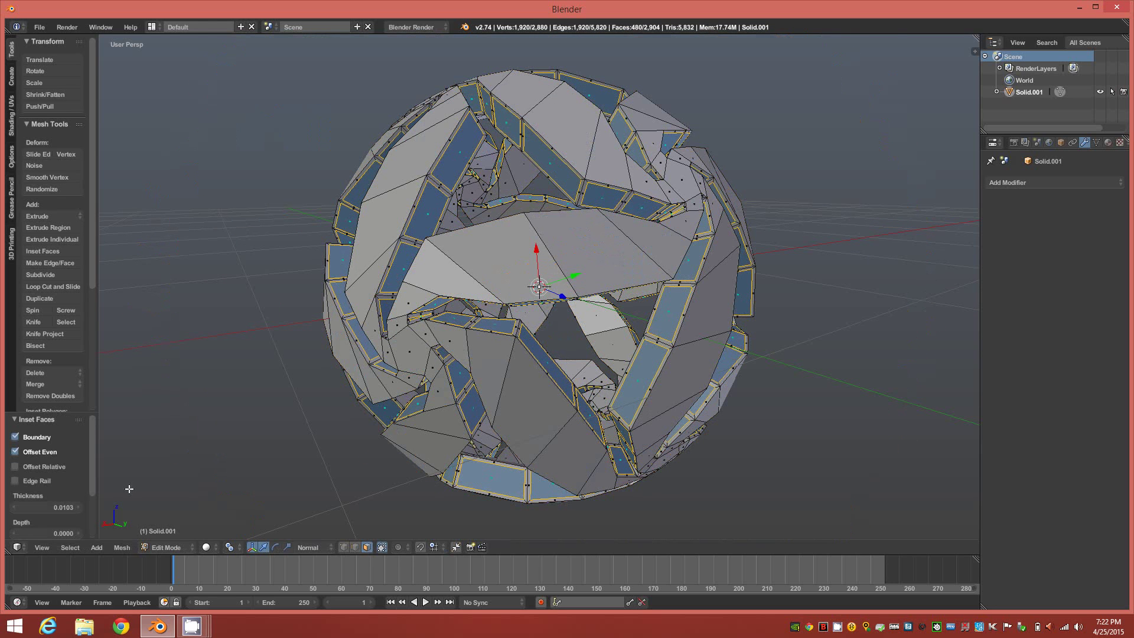
drag(90, 472, 94, 525)
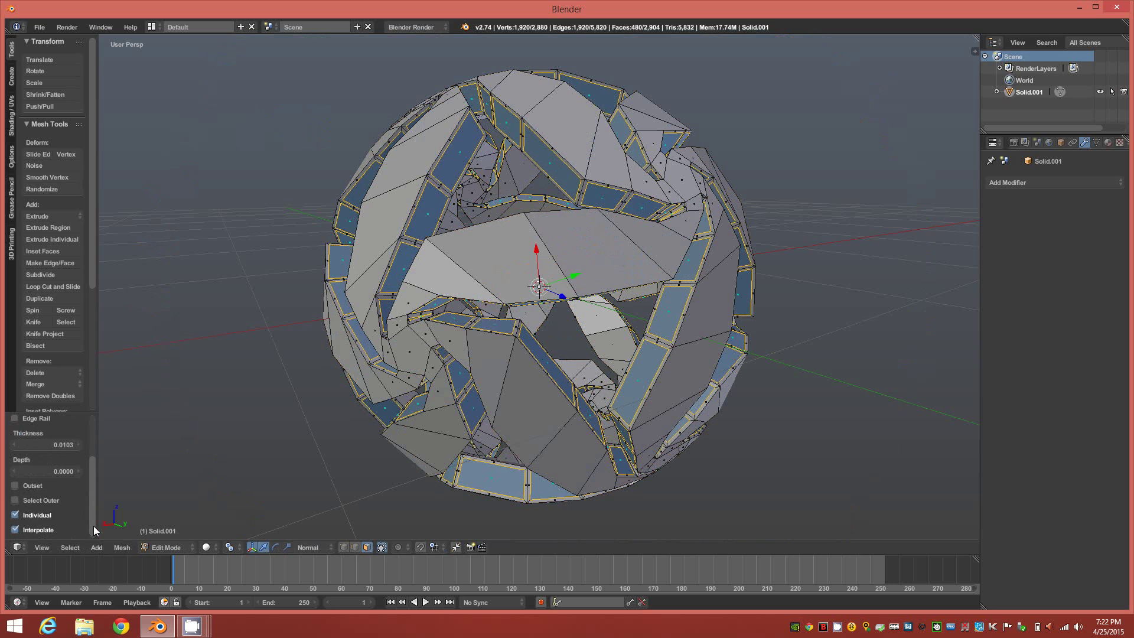
click(27, 517)
middle_drag(619, 412, 589, 413)
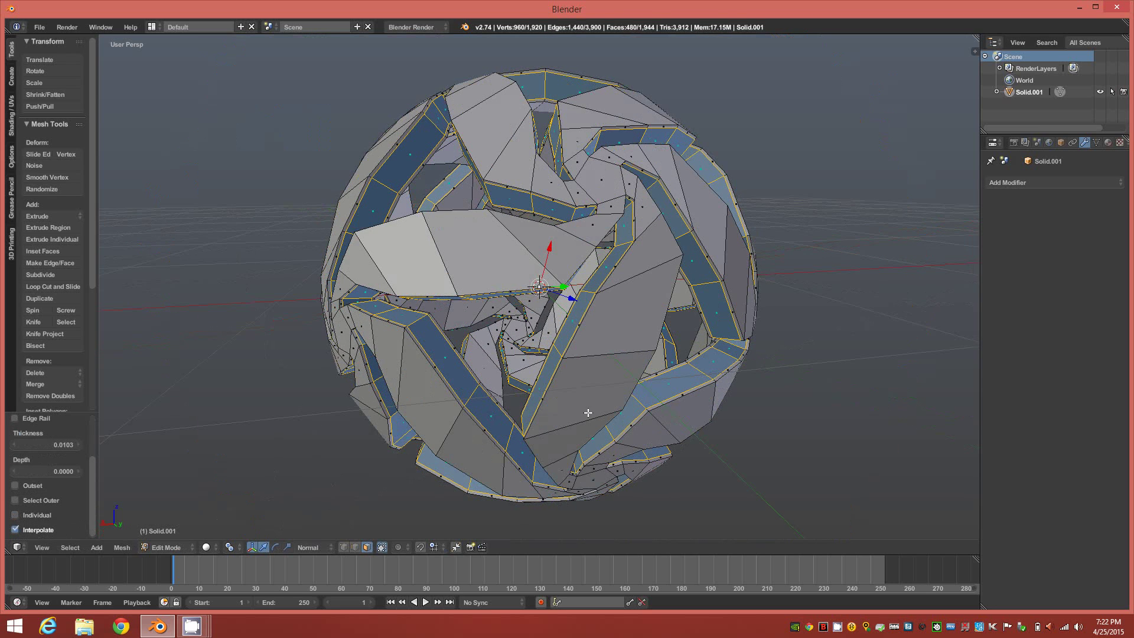
middle_drag(701, 395, 658, 396)
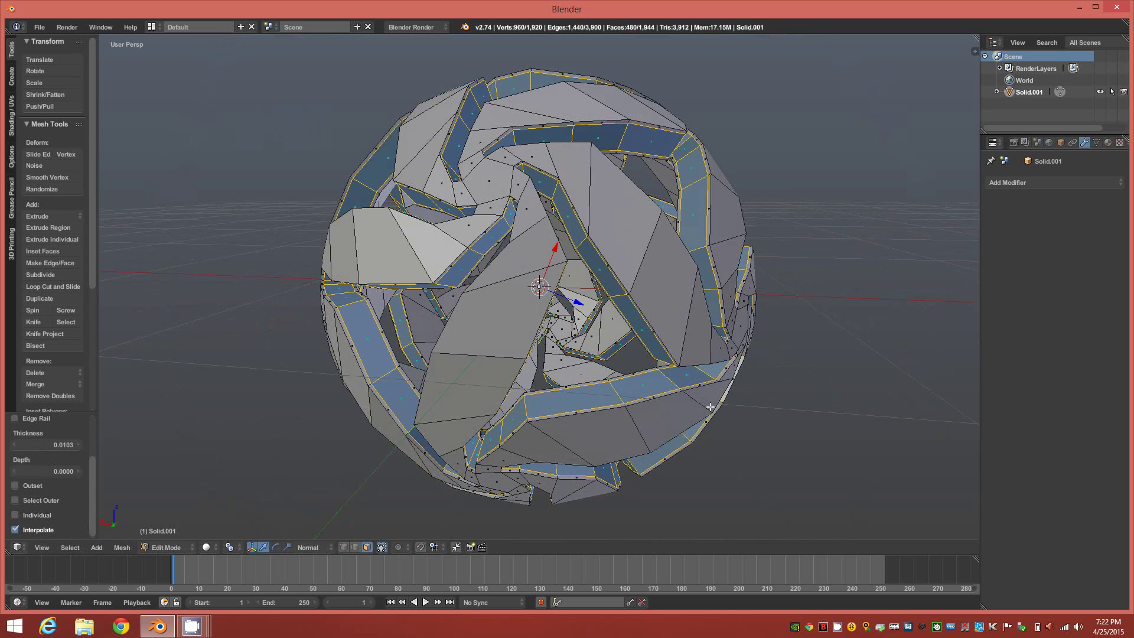
- Return to Object Mode and add a Catmull-Clark Subdivision Surface modifier with View subdivisions set to 2
key(Tab)
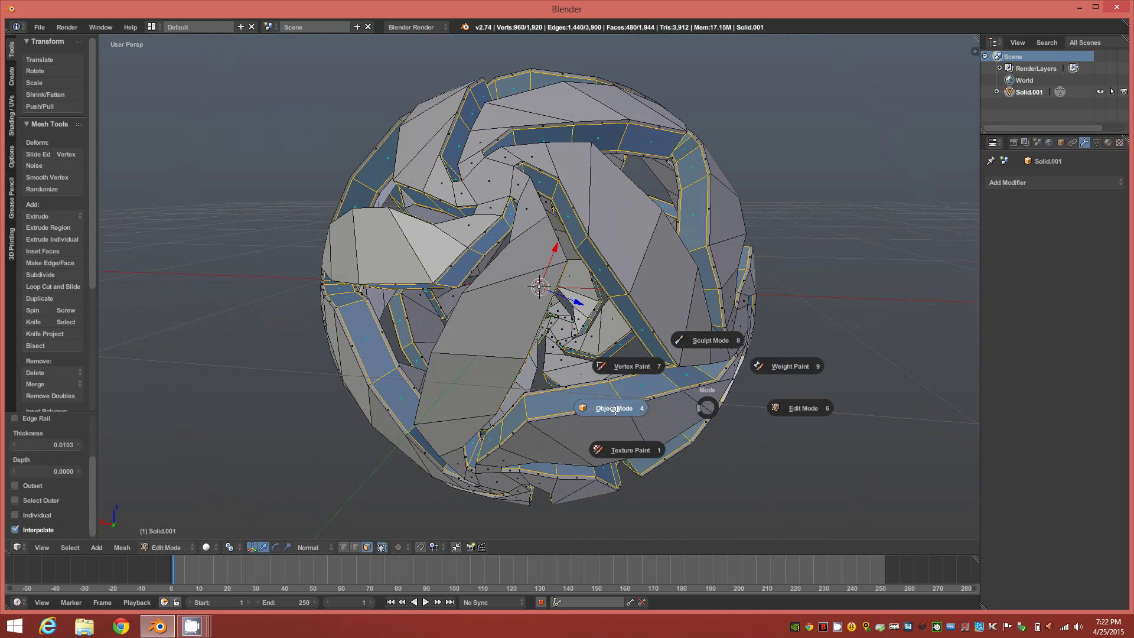
click(692, 411)
click(1096, 184)
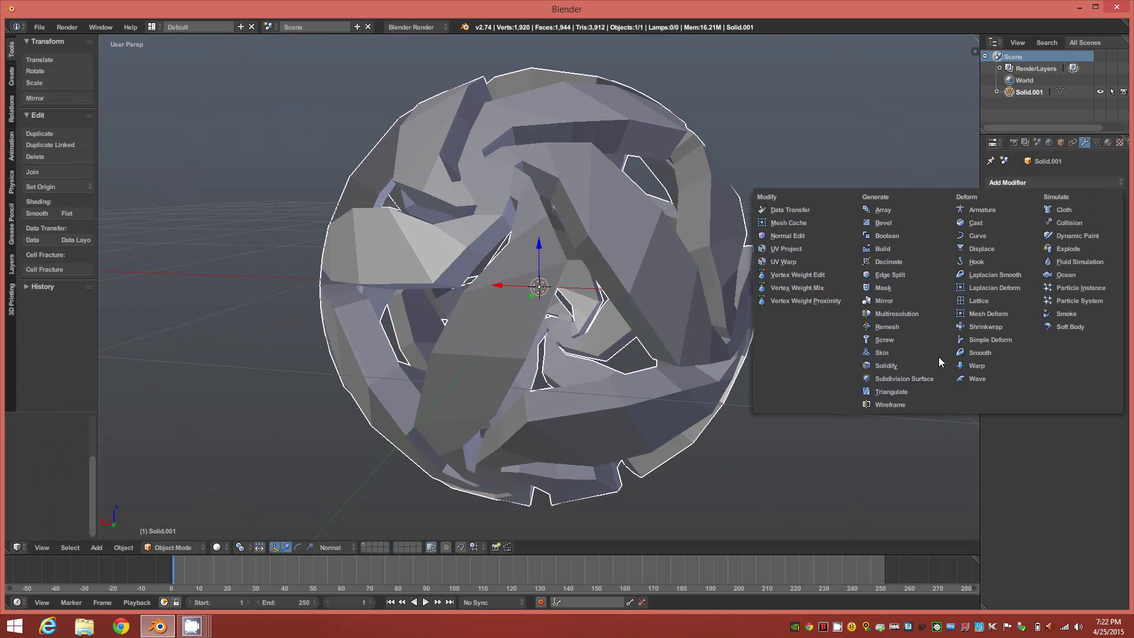
click(919, 379)
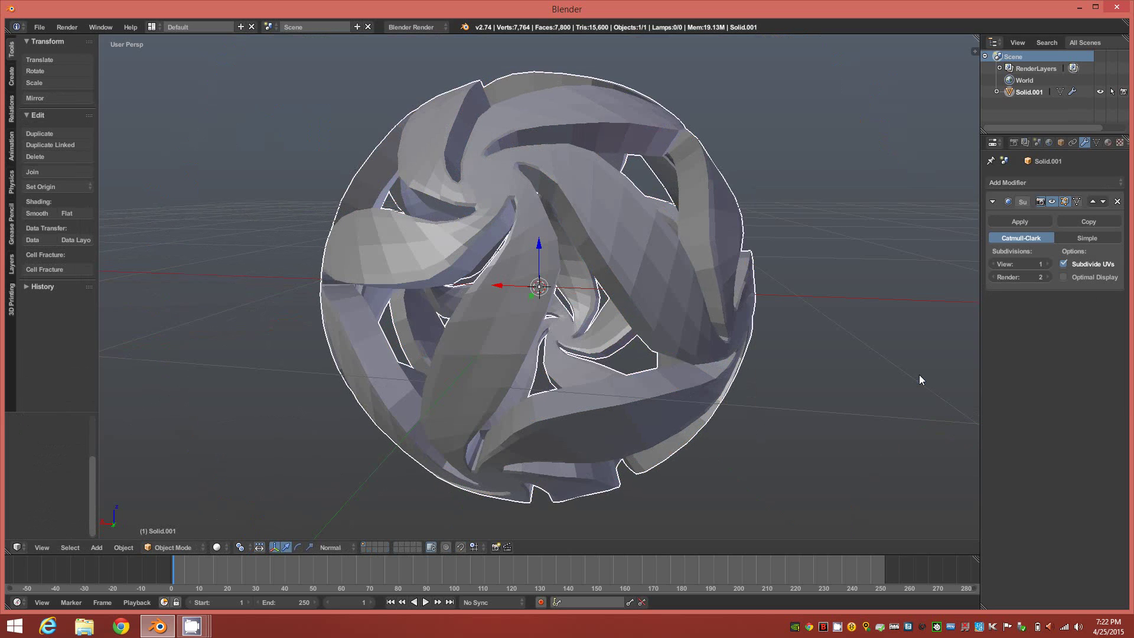
click(1048, 263)
- Apply smooth shading to the subdivided swirl ball
middle_drag(495, 277, 521, 302)
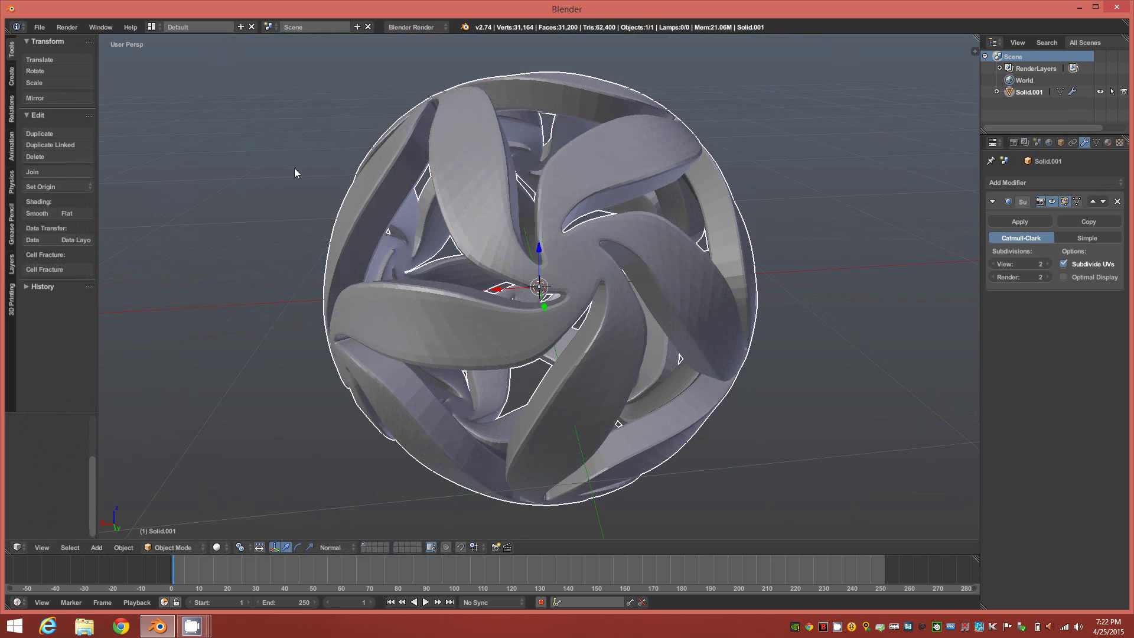
mouse_move(426, 237)
middle_down()
mouse_move(438, 246)
mouse_move(431, 263)
middle_up()
click(37, 213)
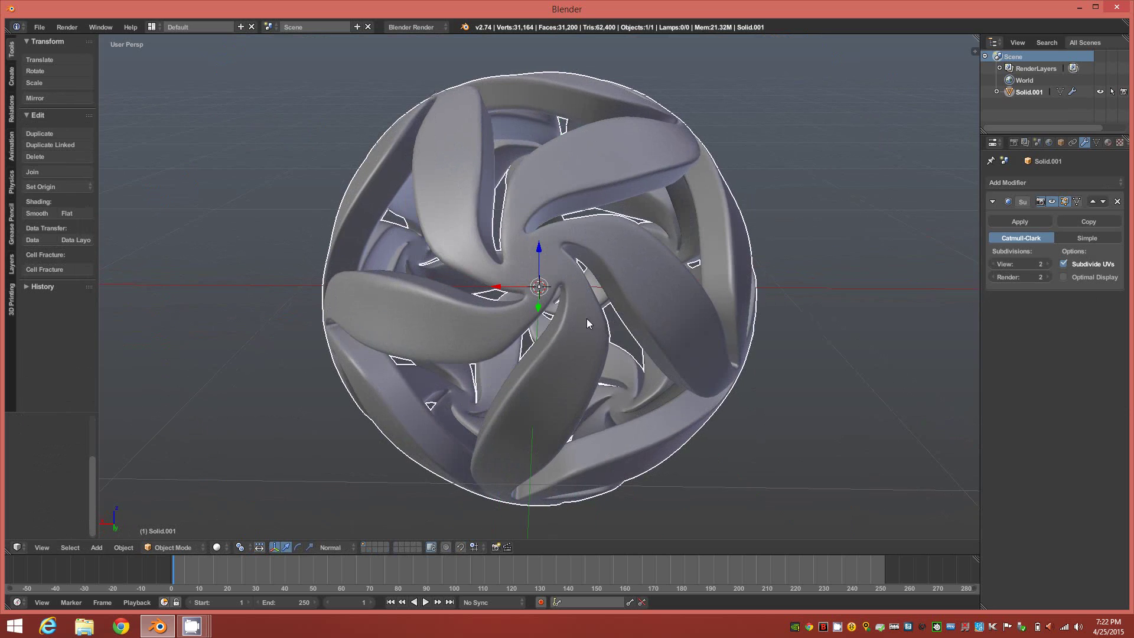
mouse_move(586, 318)
middle_down()
mouse_move(549, 314)
mouse_move(607, 318)
mouse_move(559, 318)
mouse_move(567, 260)
mouse_move(620, 303)
mouse_move(669, 303)
mouse_move(590, 384)
mouse_move(556, 331)
middle_up()
scroll(551, 320, down, 2)
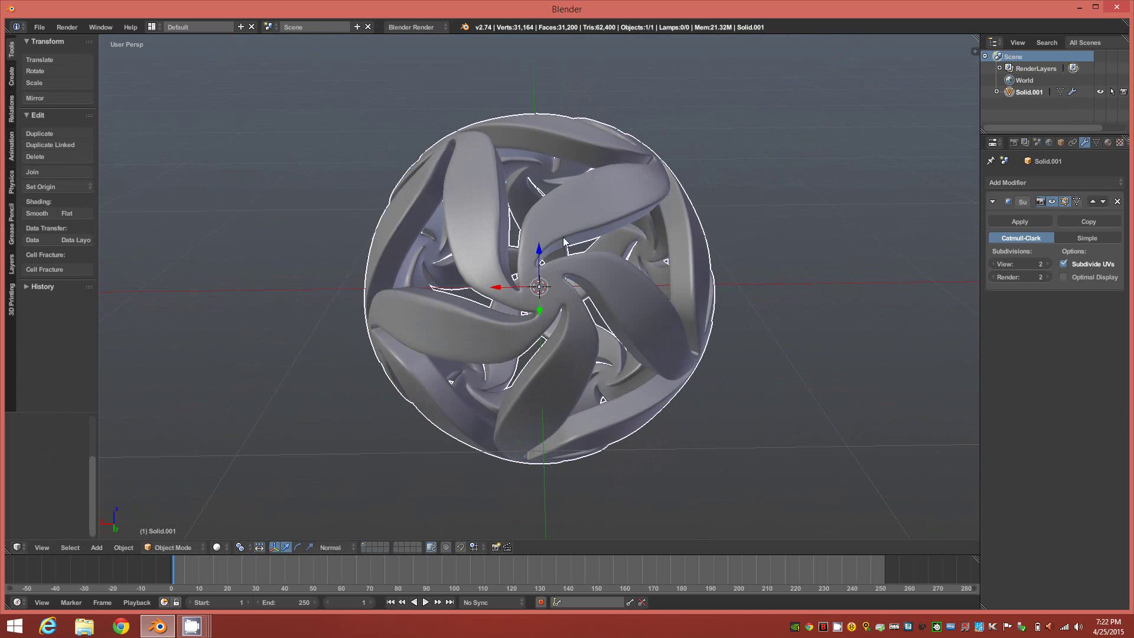
middle_drag(594, 289, 435, 249)
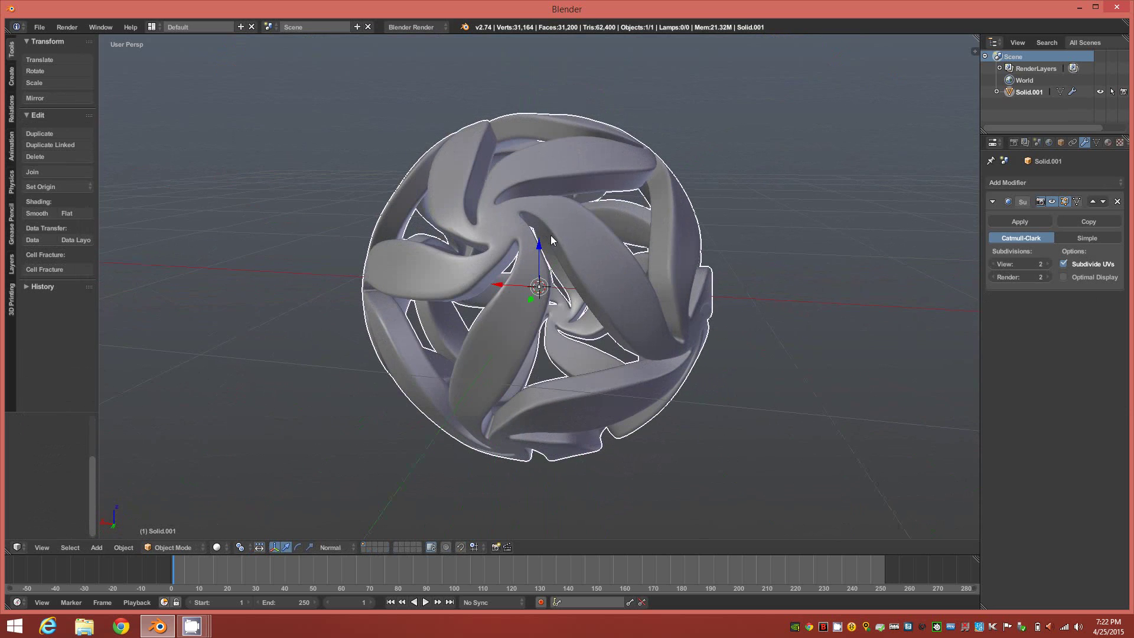
middle_drag(552, 236, 611, 293)
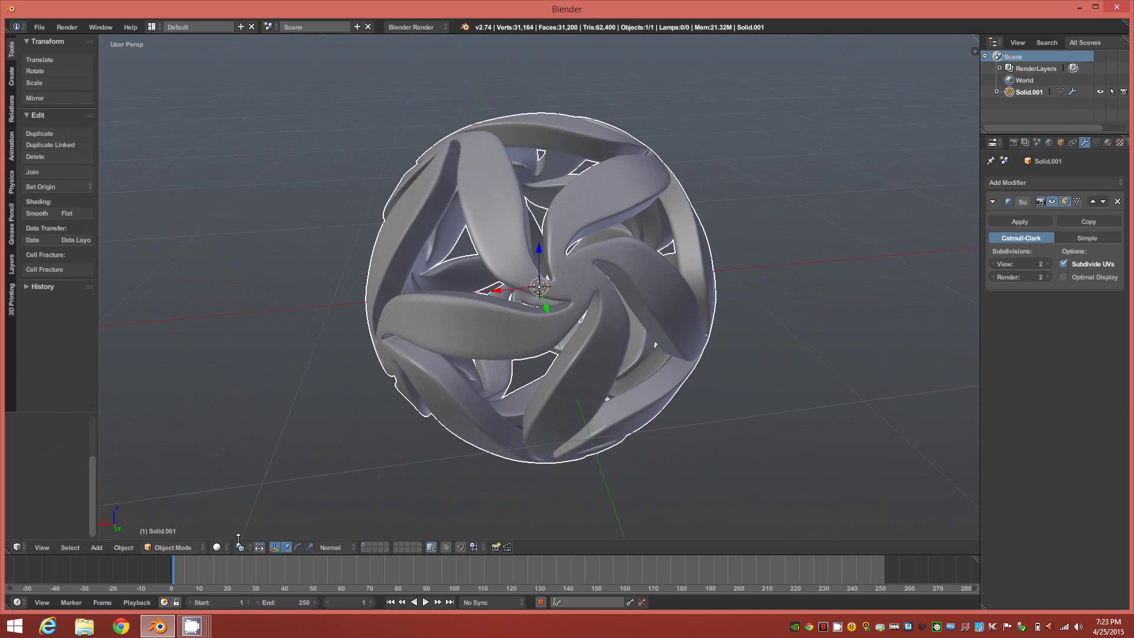
mouse_move(455, 479)
middle_down()
mouse_move(430, 479)
mouse_move(470, 476)
mouse_move(451, 466)
middle_up()
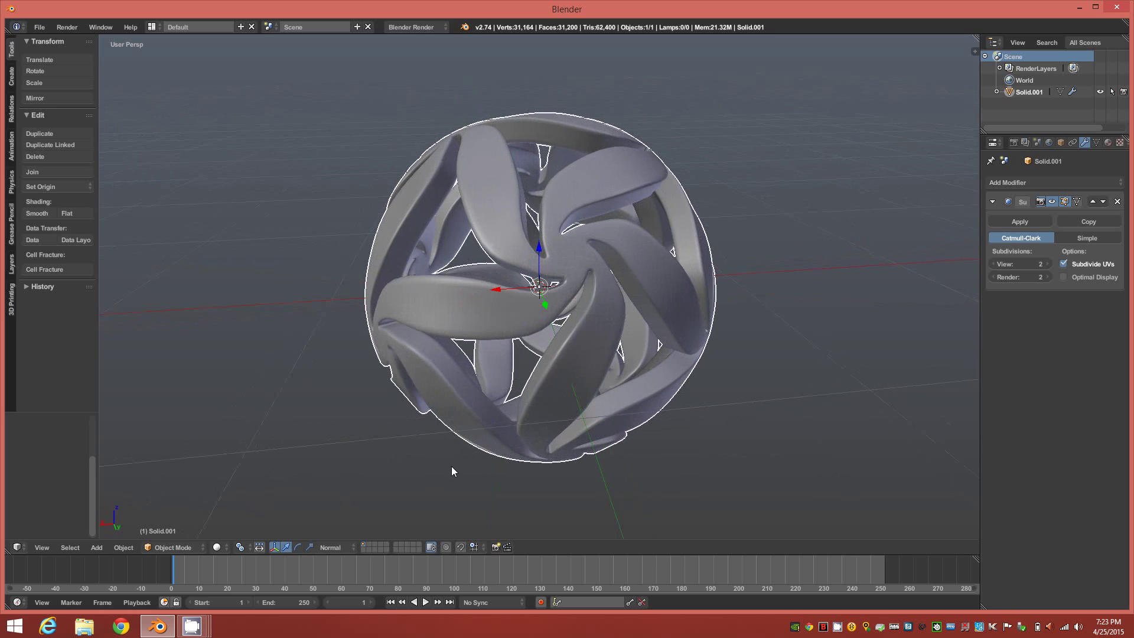